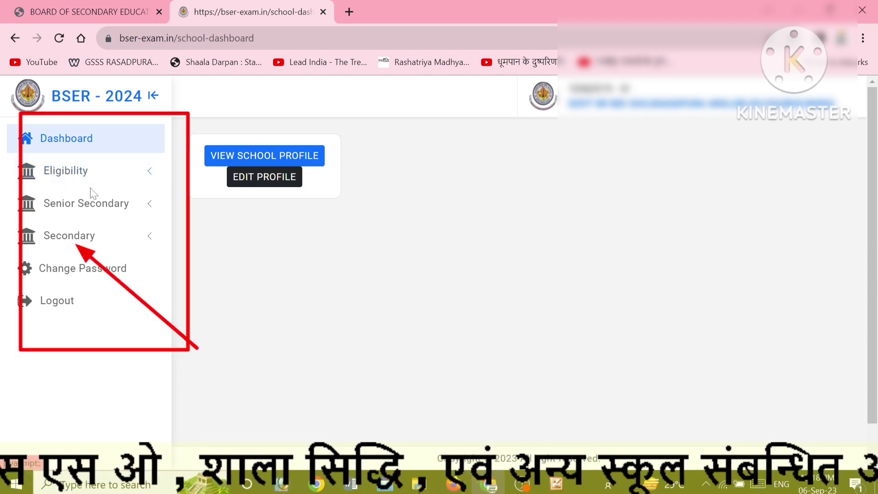
# Open the Secondary Form under the Secondary section of the sidebar.
pyautogui.click(85, 241)
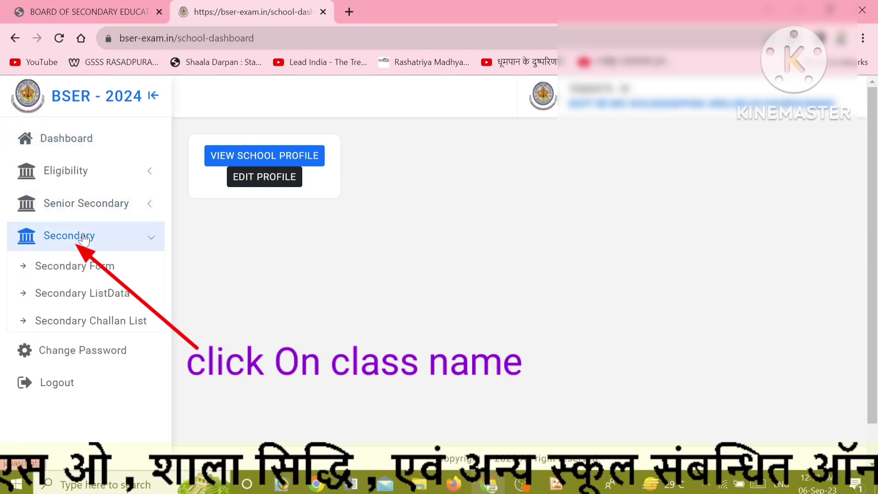
pyautogui.click(79, 269)
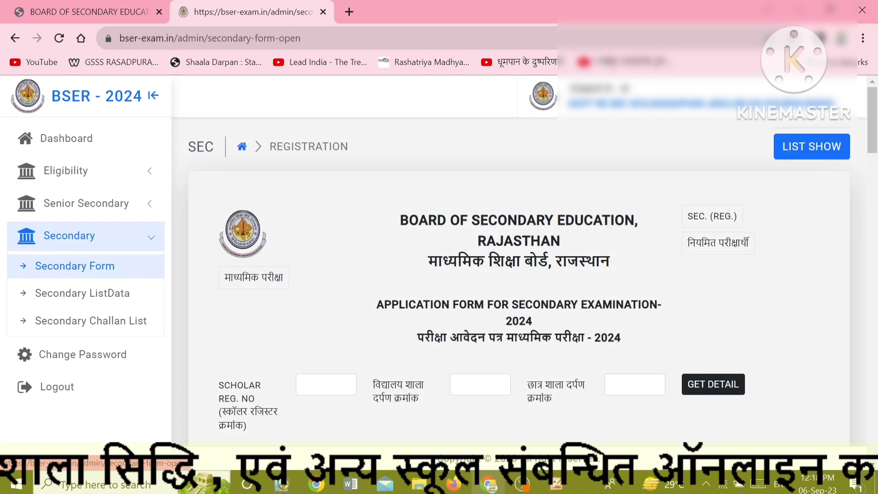
# Enter the scholar register number, school Shala Darpan number 222669 and the student's Shala Darpan number, then fetch details.
pyautogui.scroll(-3, 310, 301)
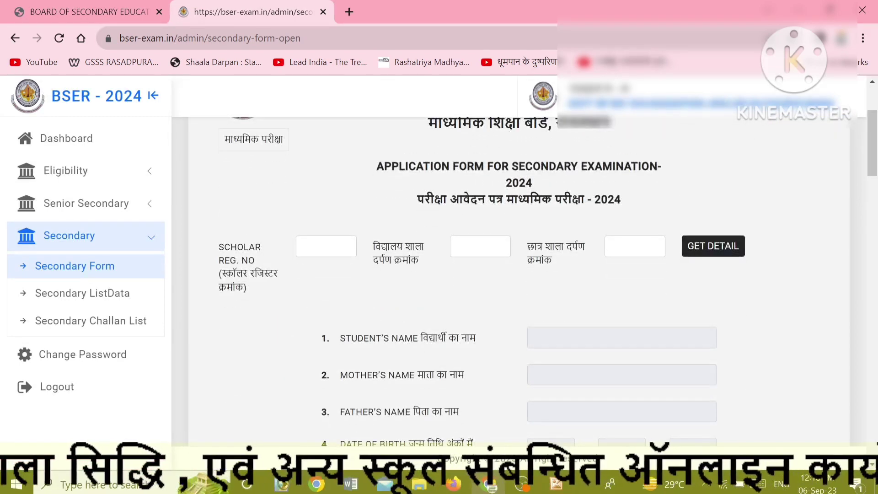
pyautogui.click(320, 247)
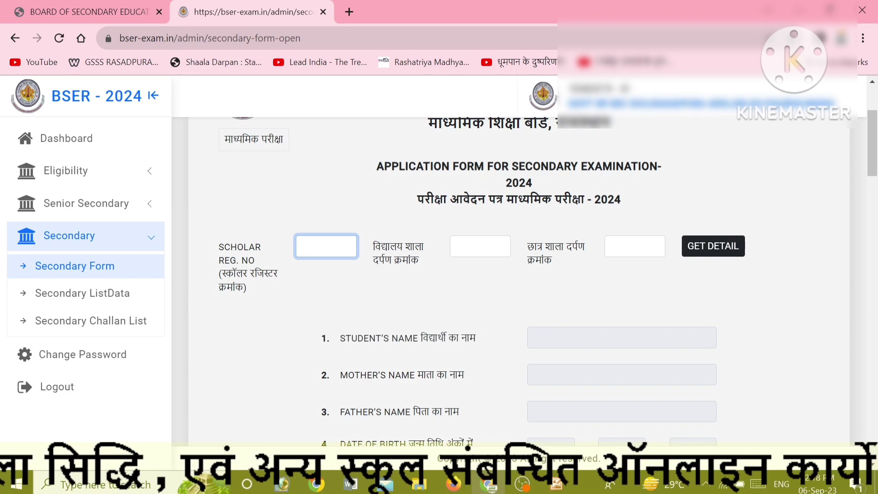
pyautogui.scroll(-2, 314, 250)
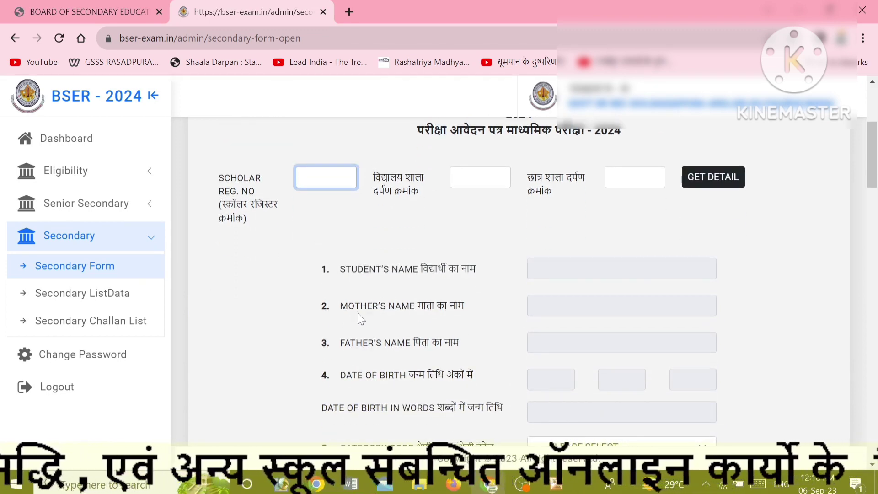
pyautogui.write('1310')
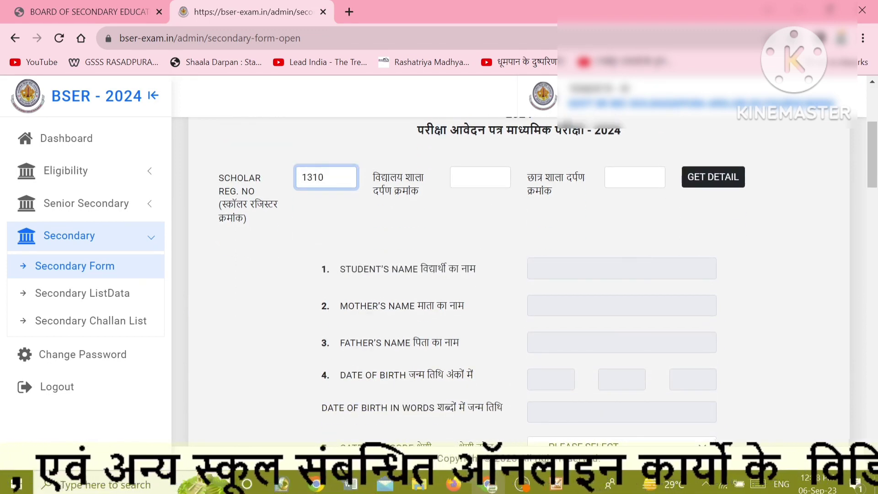
pyautogui.press('Tab')
pyautogui.write('222669')
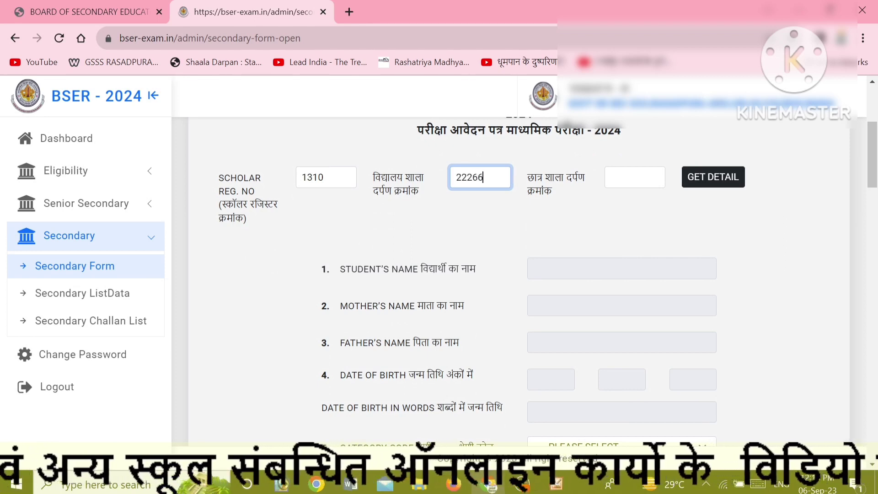
pyautogui.press('Tab')
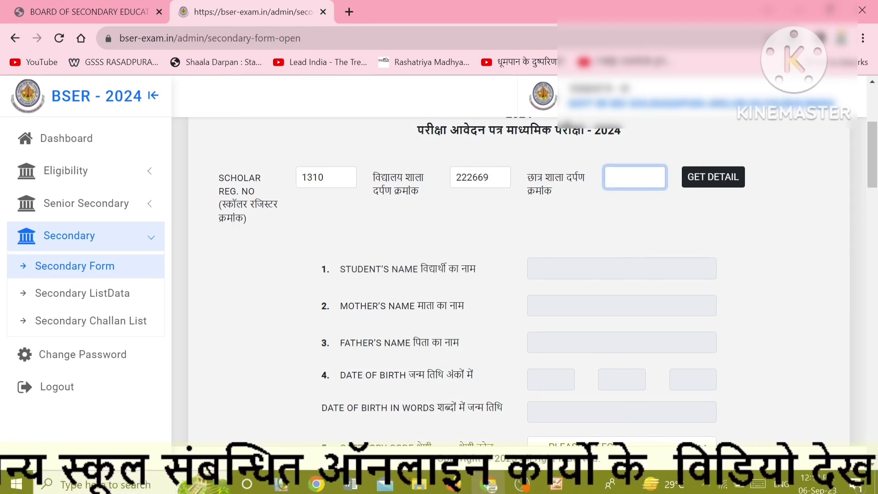
pyautogui.write('6')
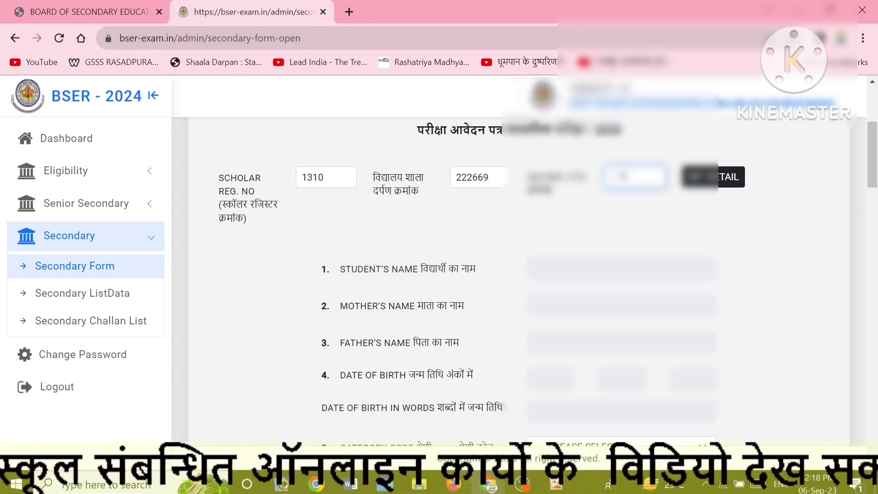
pyautogui.write('666')
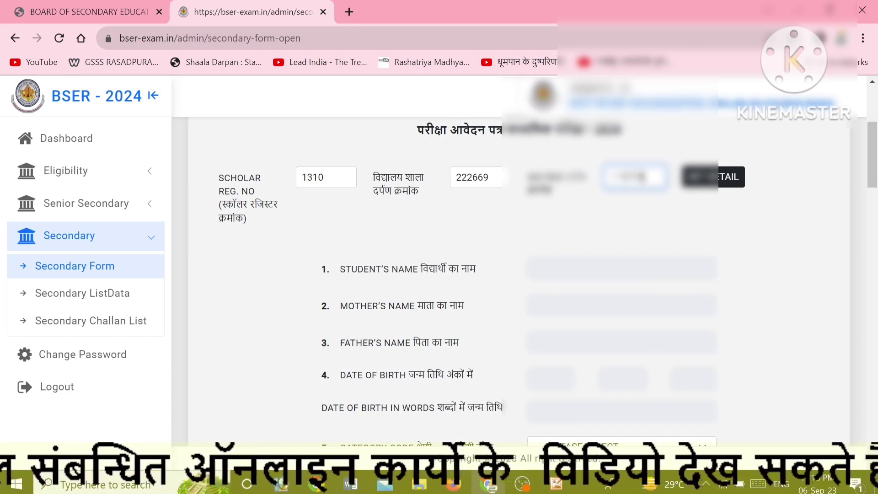
pyautogui.press('BackSpace')
pyautogui.write('608')
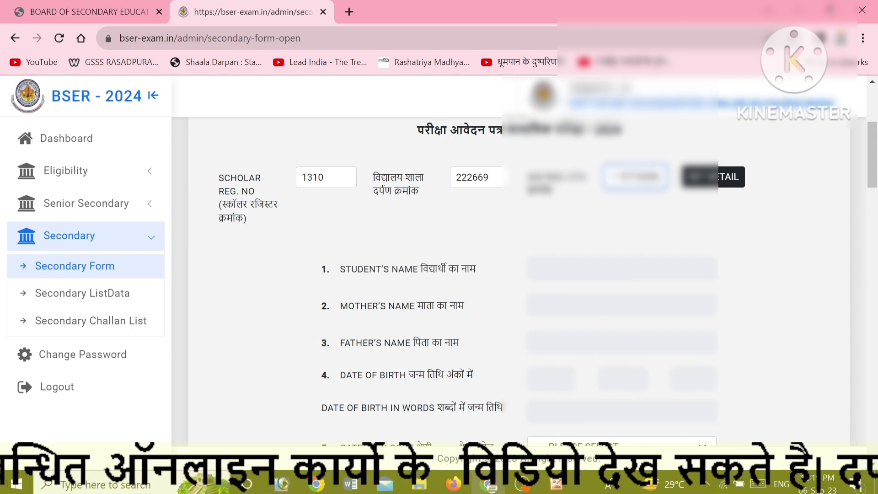
pyautogui.click(695, 183)
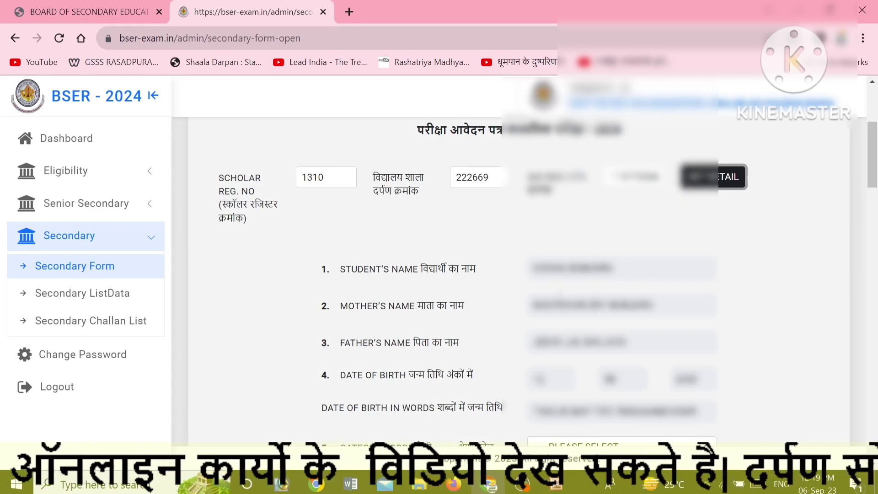
# Choose the student's category code and third language from their dropdowns.
pyautogui.scroll(-2, 517, 275)
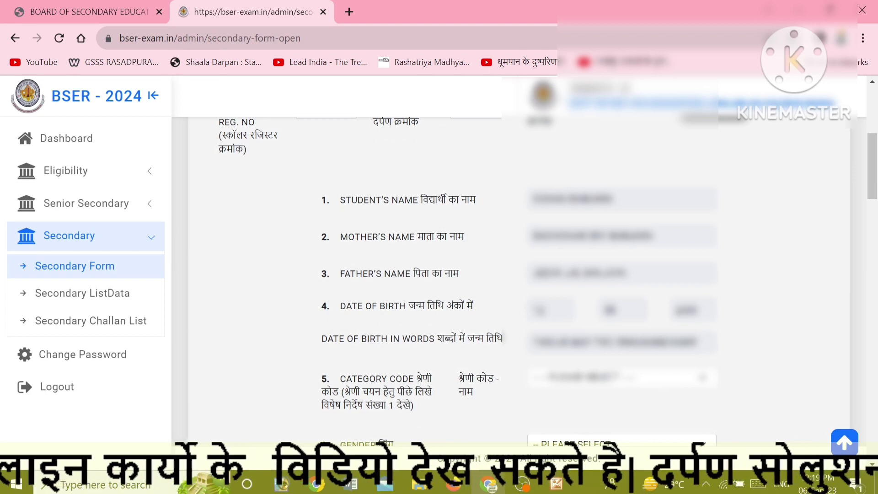
pyautogui.scroll(-2, 594, 292)
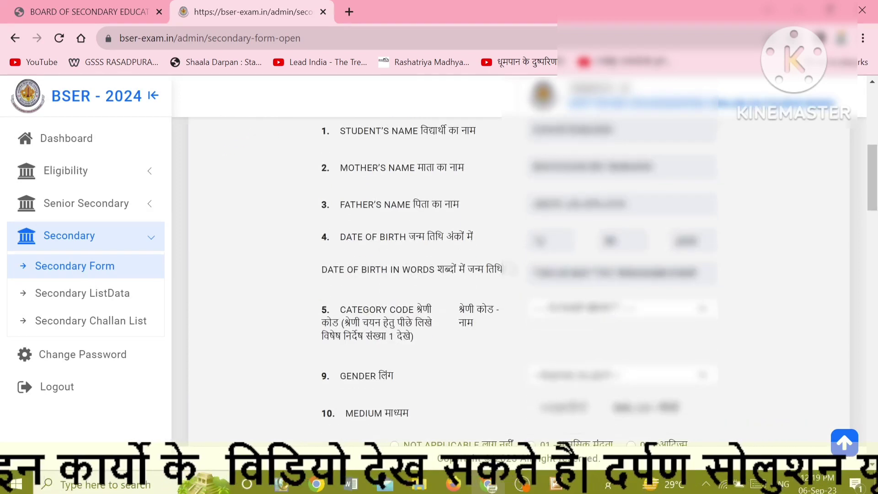
pyautogui.scroll(-2, 590, 297)
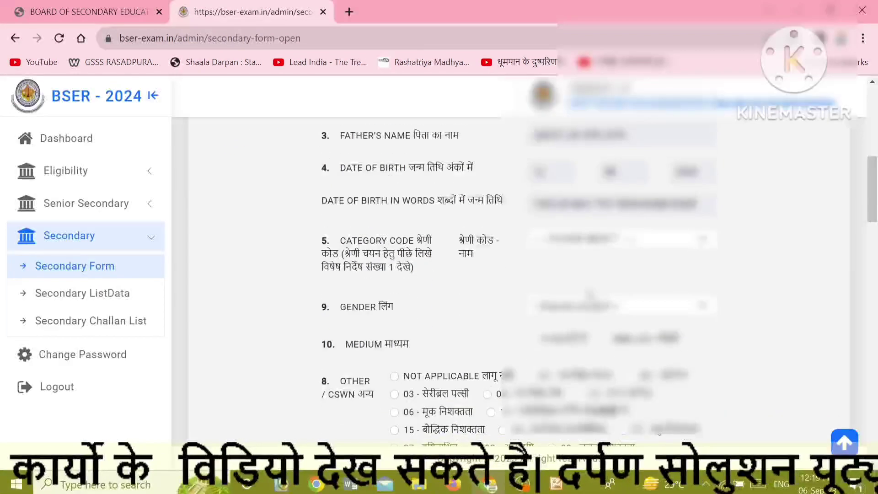
pyautogui.click(558, 245)
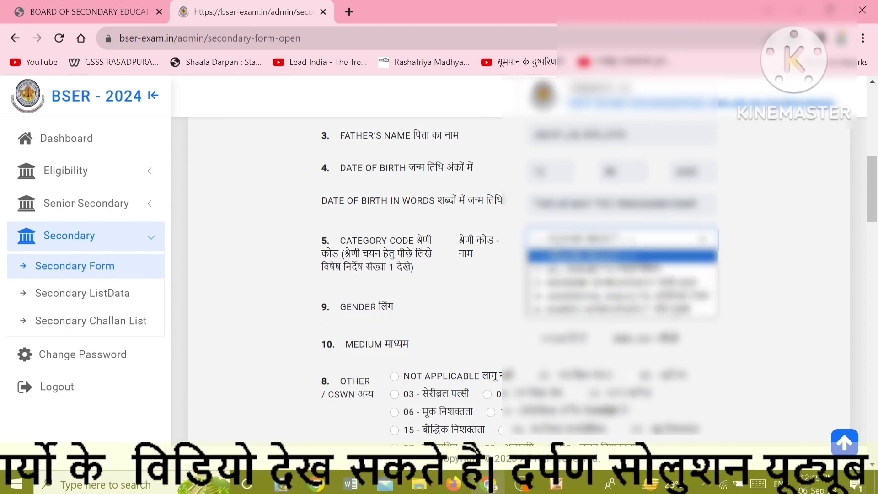
pyautogui.click(594, 269)
pyautogui.scroll(-3, 462, 275)
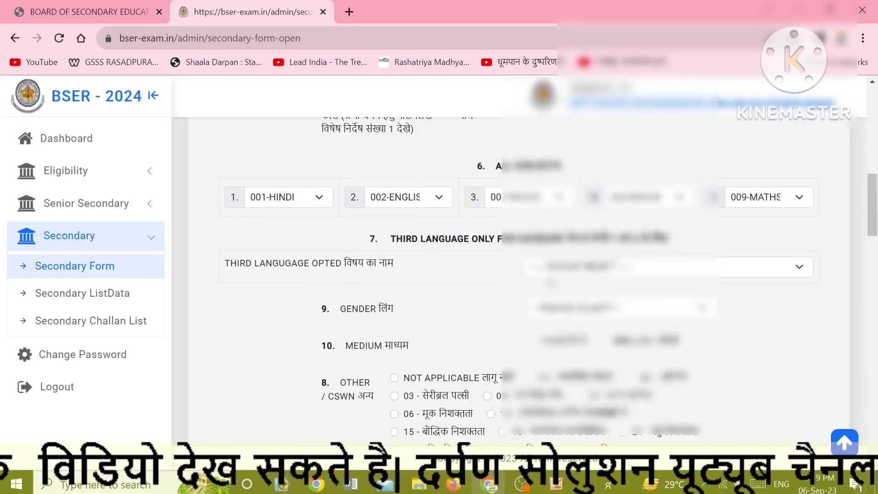
pyautogui.click(556, 270)
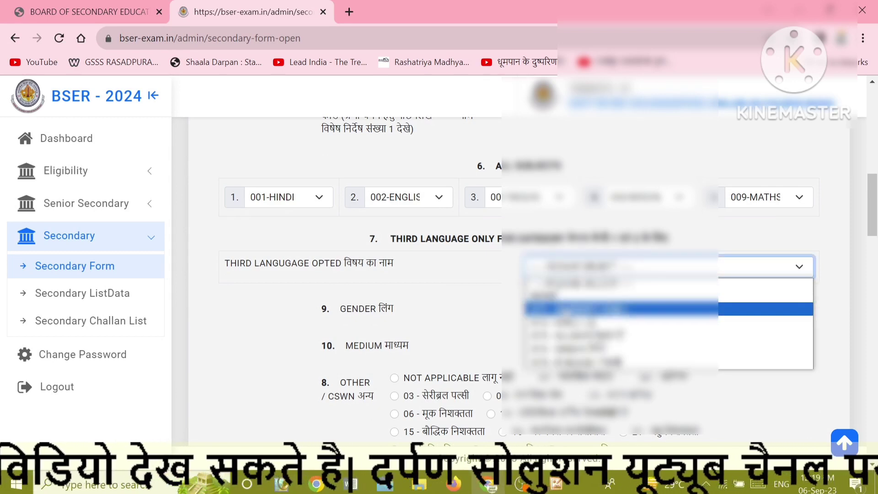
pyautogui.click(548, 309)
pyautogui.scroll(-1, 562, 248)
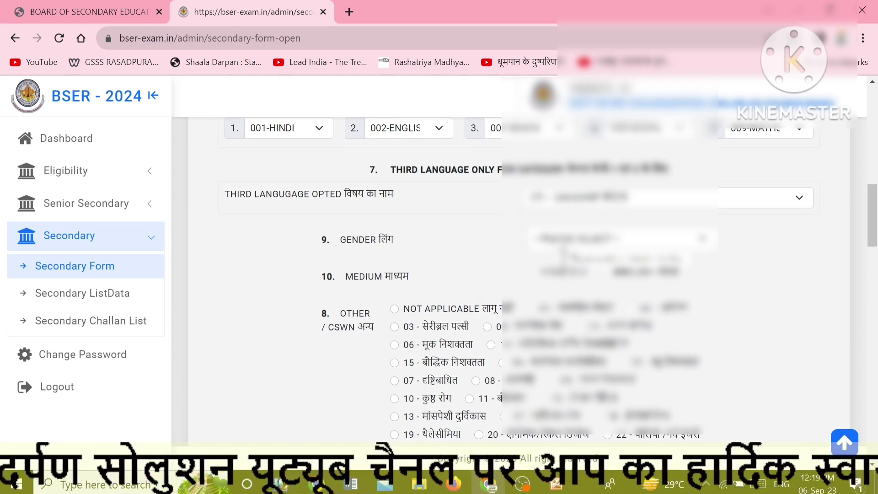
# Set gender and medium, mark CSWN as NOT APPLICABLE, and answer No for BPL.
pyautogui.click(544, 241)
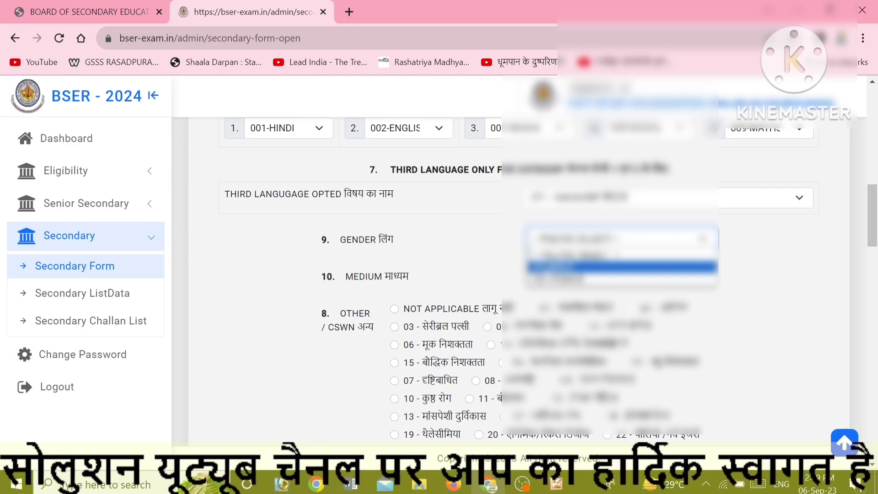
pyautogui.click(594, 267)
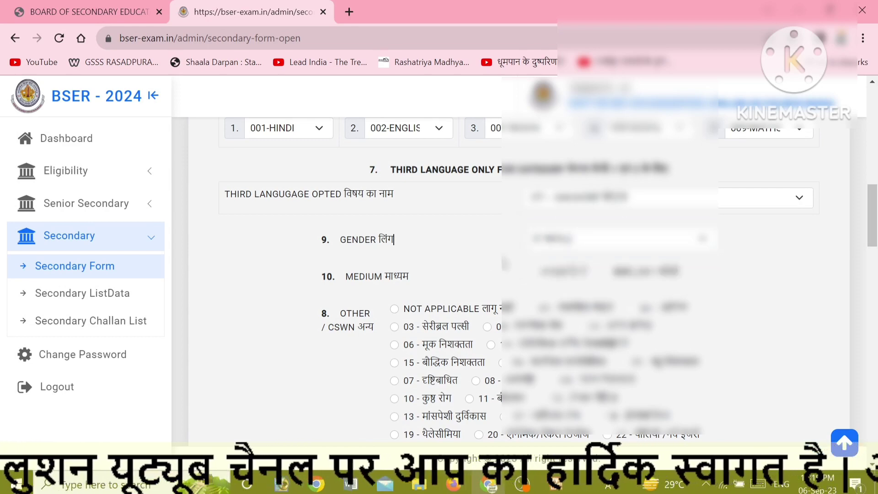
pyautogui.scroll(-1, 493, 233)
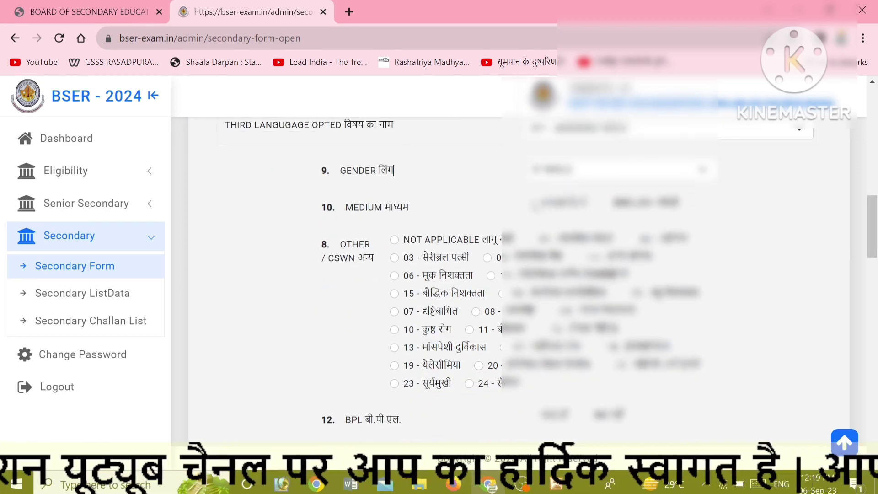
pyautogui.click(533, 203)
pyautogui.scroll(-1, 477, 218)
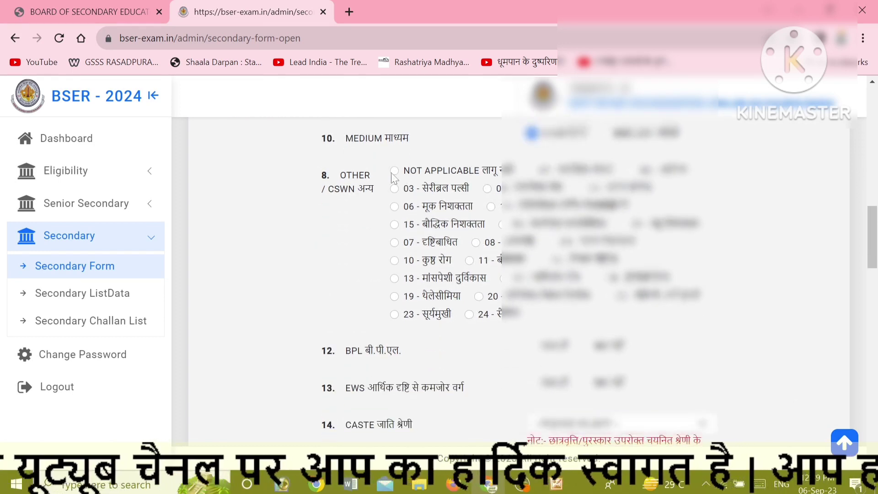
pyautogui.click(394, 171)
pyautogui.scroll(-1, 479, 276)
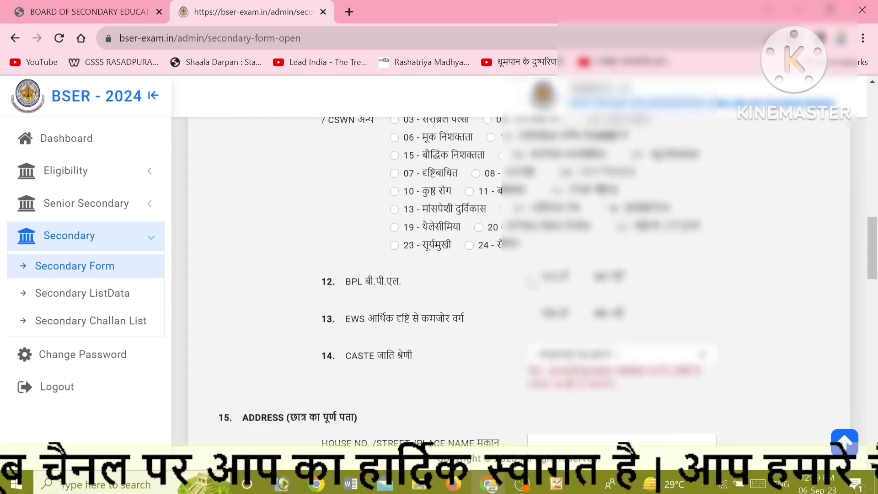
pyautogui.click(587, 277)
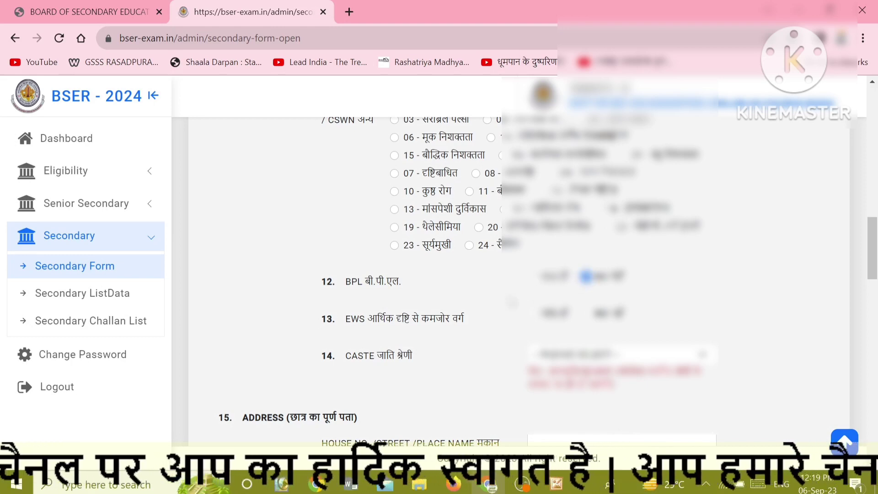
# Choose a caste category and answer the EWS question.
pyautogui.scroll(-1, 586, 277)
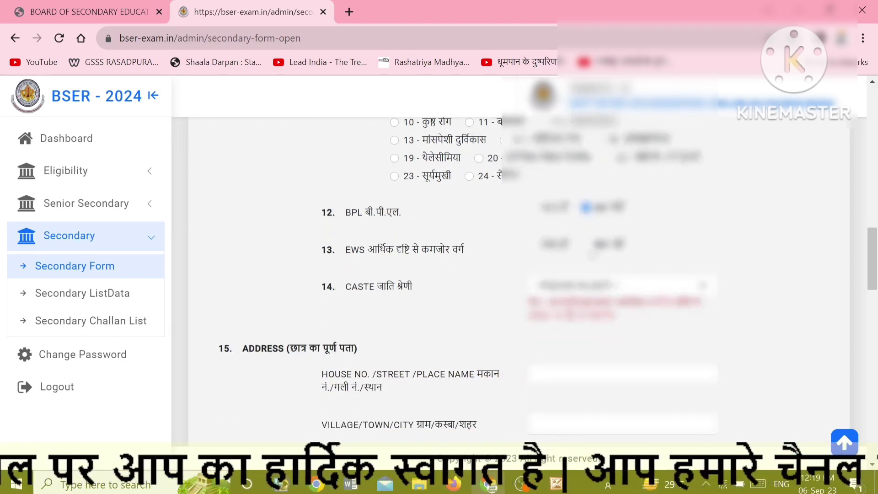
pyautogui.scroll(-1, 489, 288)
pyautogui.click(573, 219)
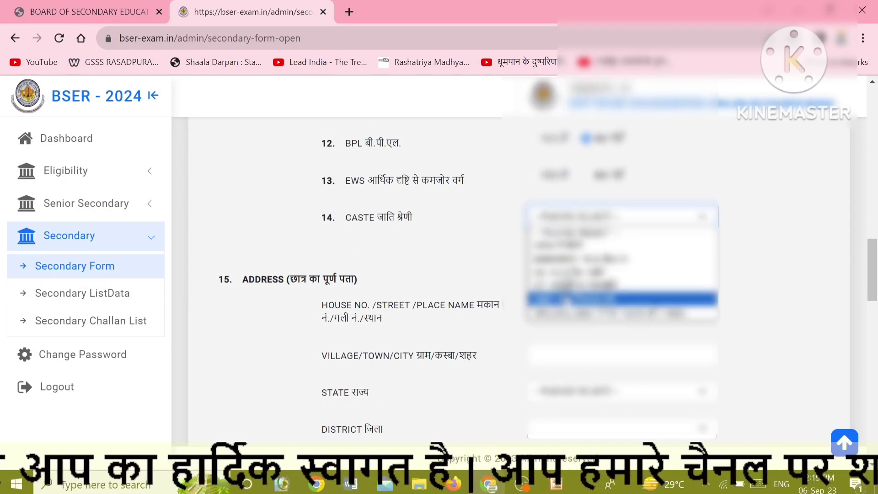
pyautogui.click(566, 300)
pyautogui.click(534, 272)
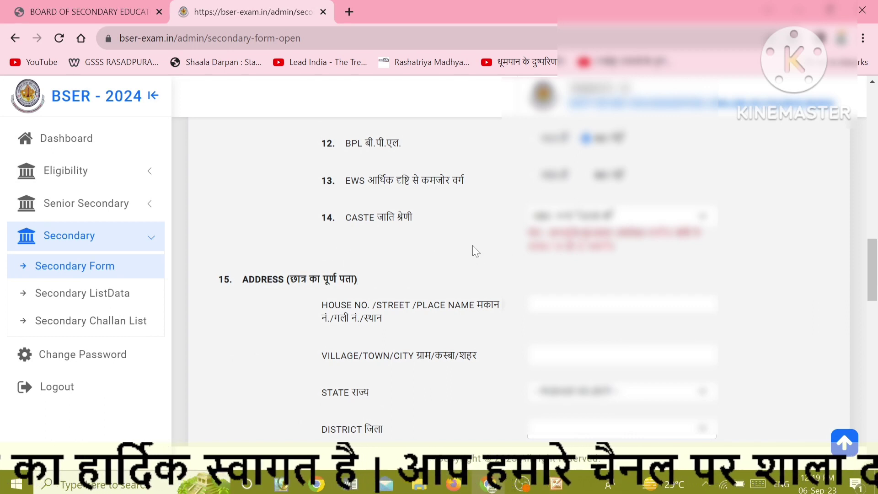
pyautogui.click(586, 175)
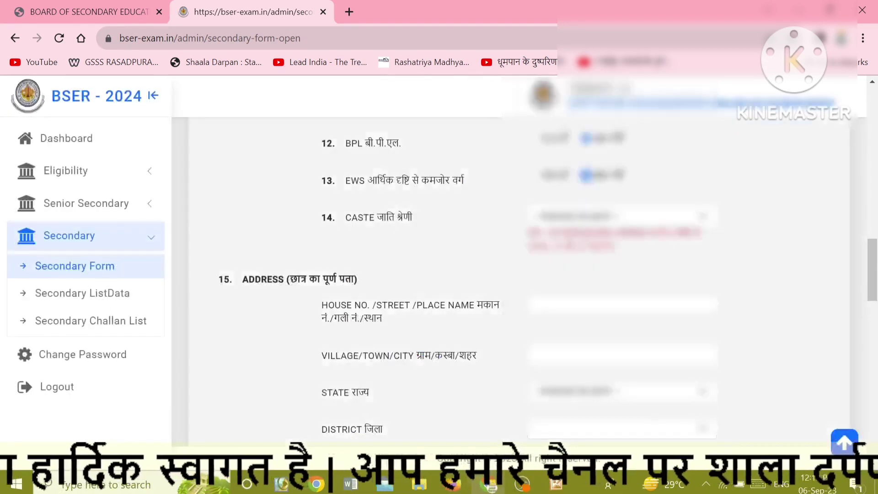
pyautogui.click(565, 216)
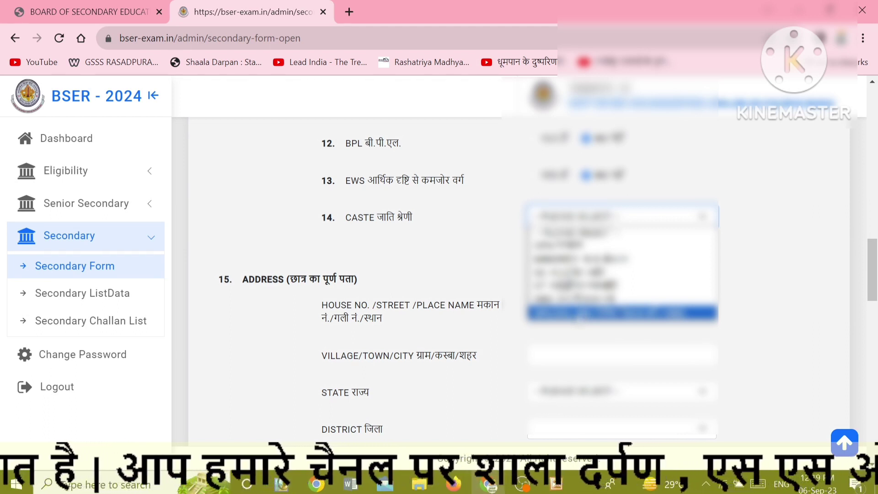
# Confirm the caste category and enter the house/street and village of the student's address.
pyautogui.click(579, 314)
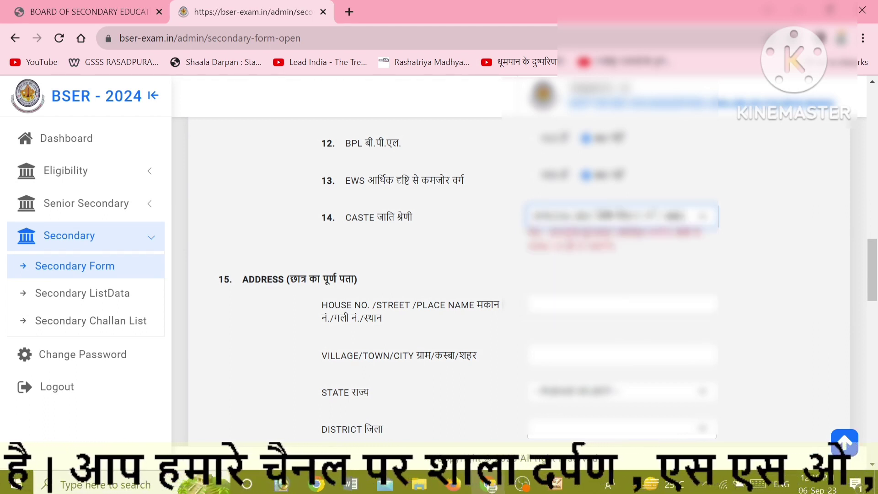
pyautogui.click(219, 279)
pyautogui.click(613, 304)
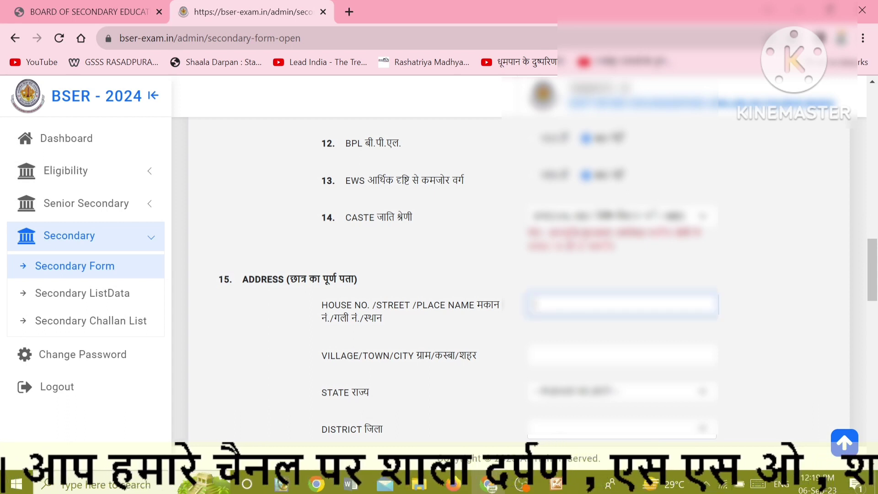
pyautogui.write('RASAD')
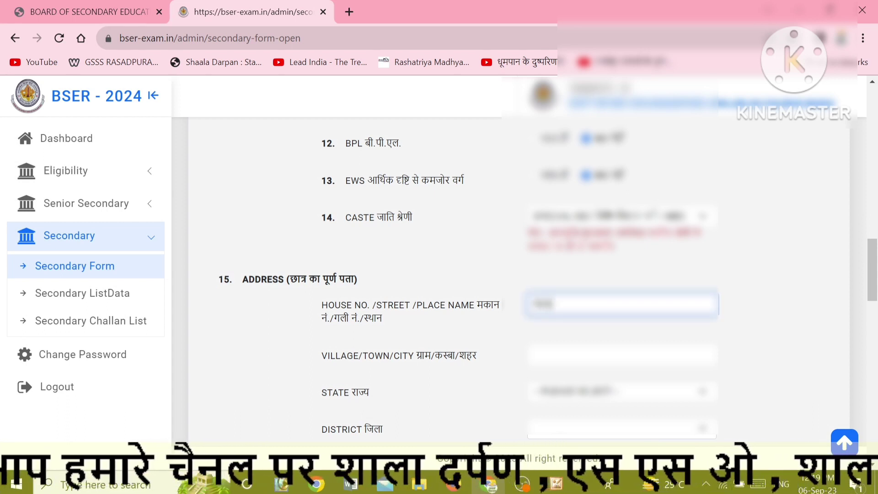
pyautogui.write('PURA')
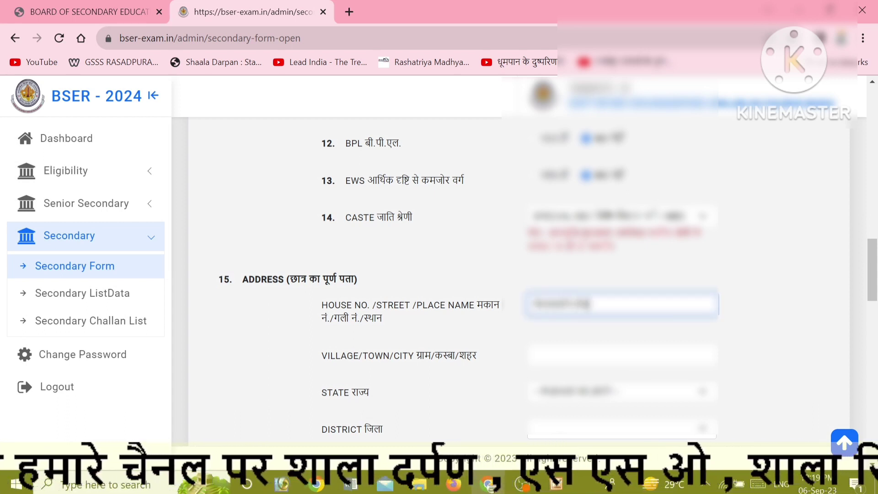
pyautogui.click(535, 356)
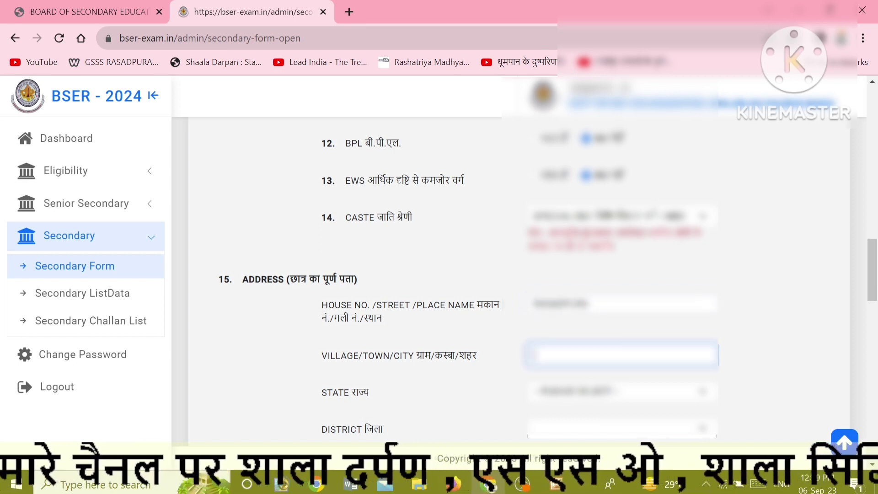
pyautogui.write('R')
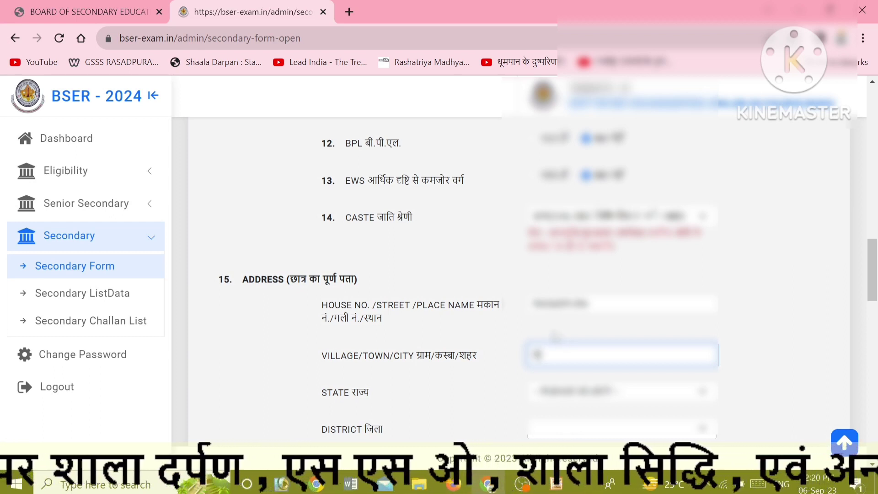
pyautogui.write('ASAD')
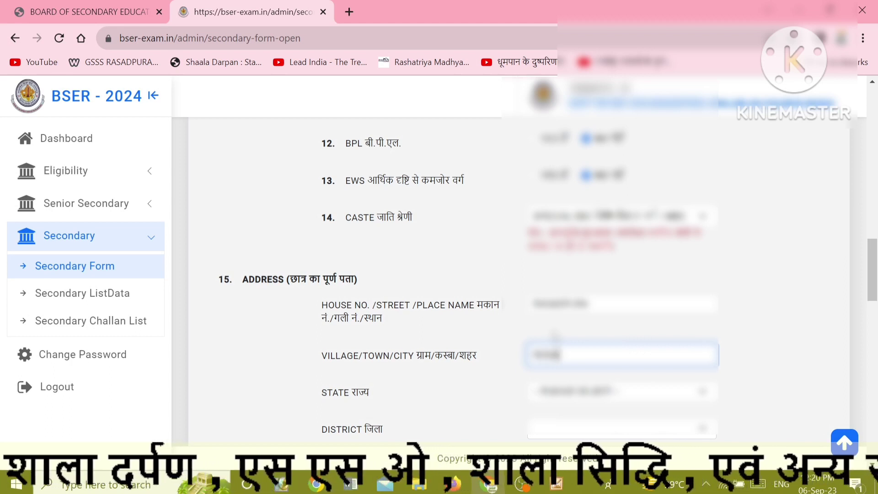
pyautogui.write('PURA')
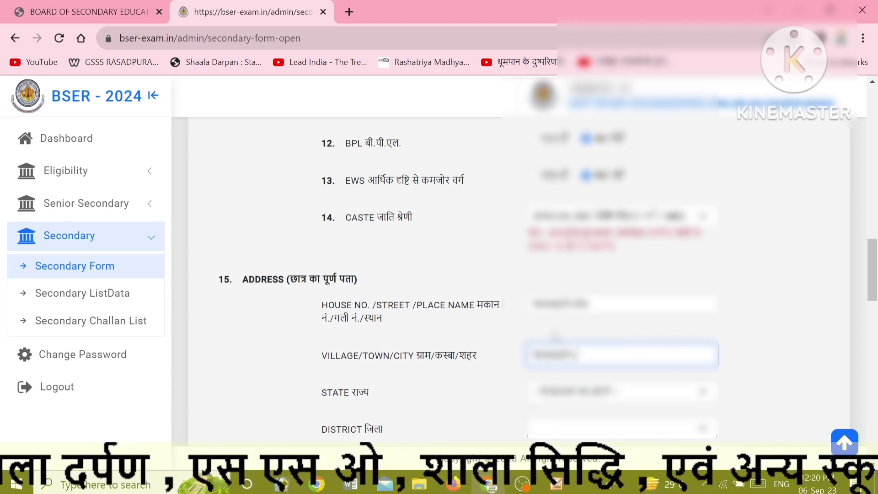
# Set the state to Rajasthan, choose the district and enter the PIN code.
pyautogui.press('Tab')
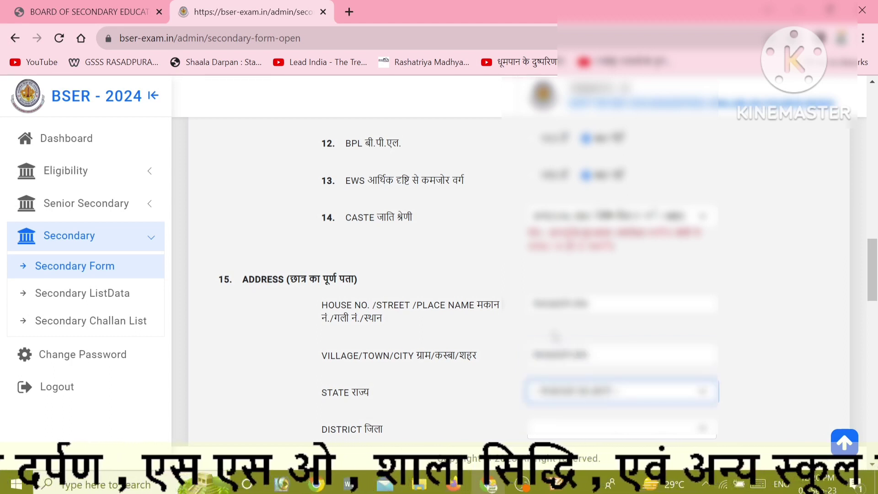
pyautogui.press('r')
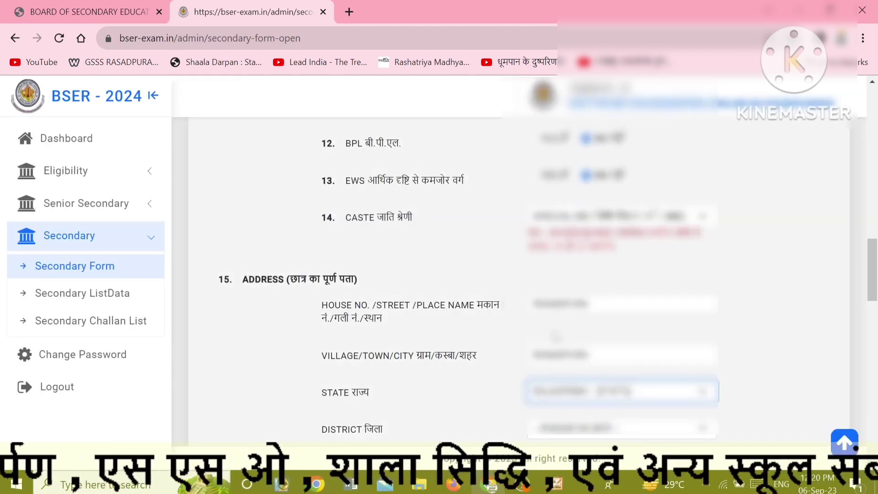
pyautogui.press('Tab')
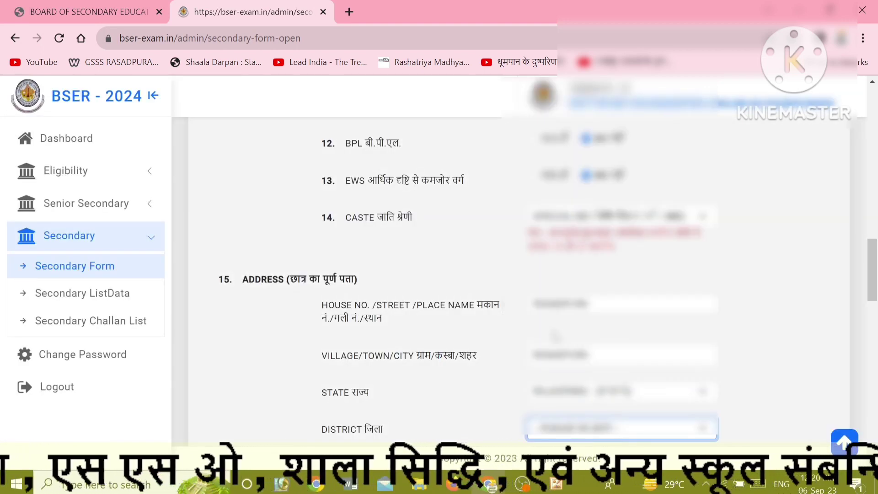
pyautogui.press('b')
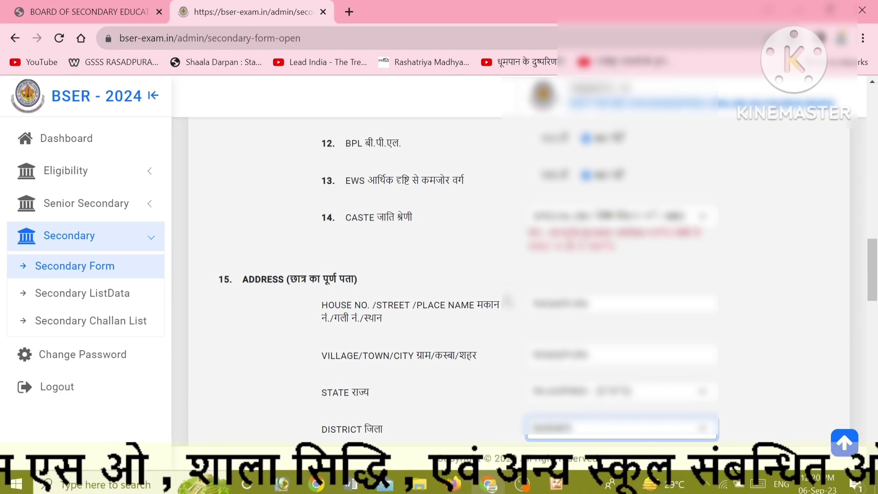
pyautogui.scroll(-3, 498, 320)
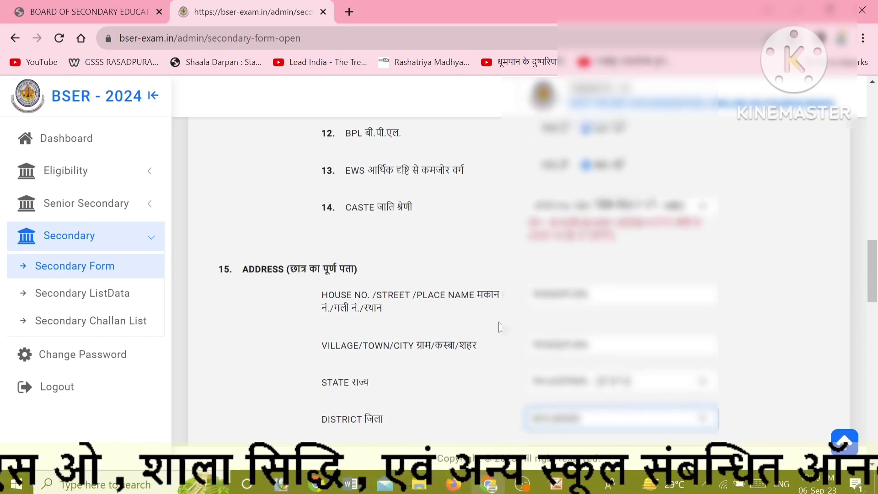
pyautogui.click(571, 327)
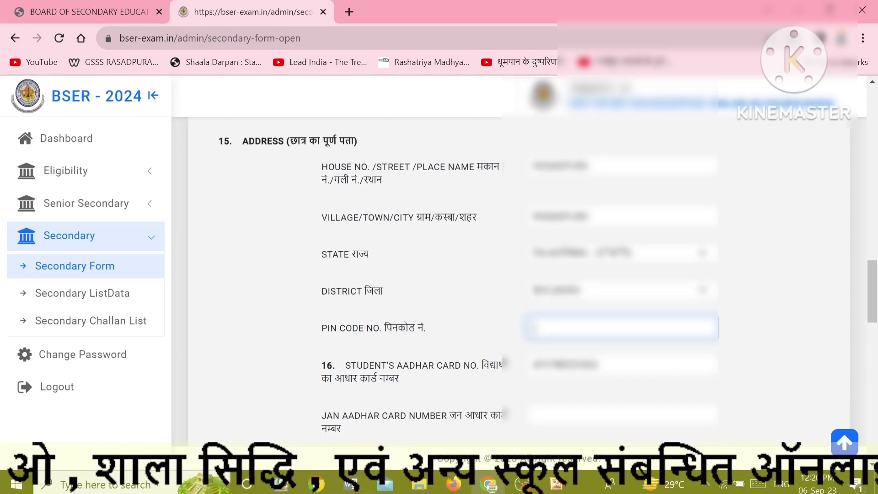
pyautogui.write('3')
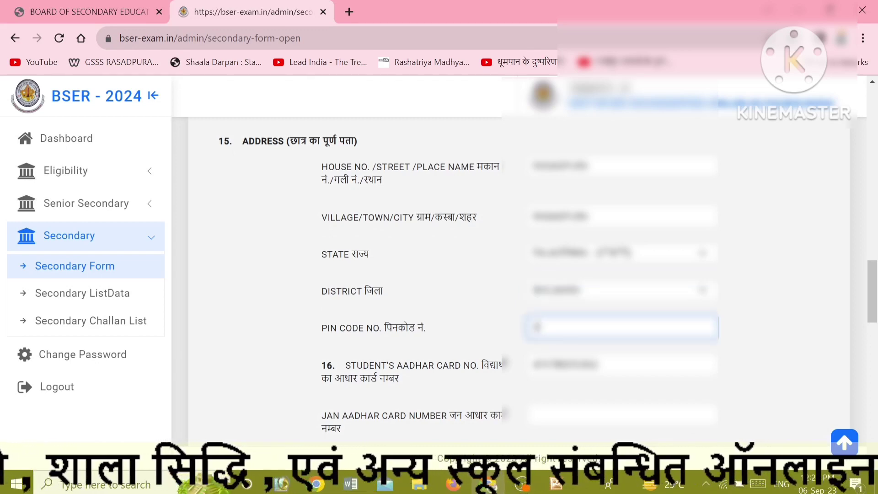
pyautogui.write('11001')
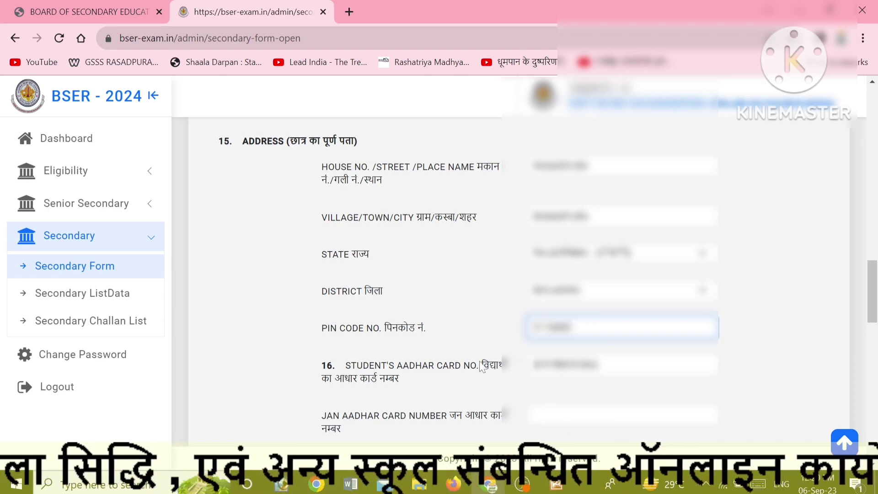
pyautogui.click(464, 379)
pyautogui.scroll(-3, 465, 378)
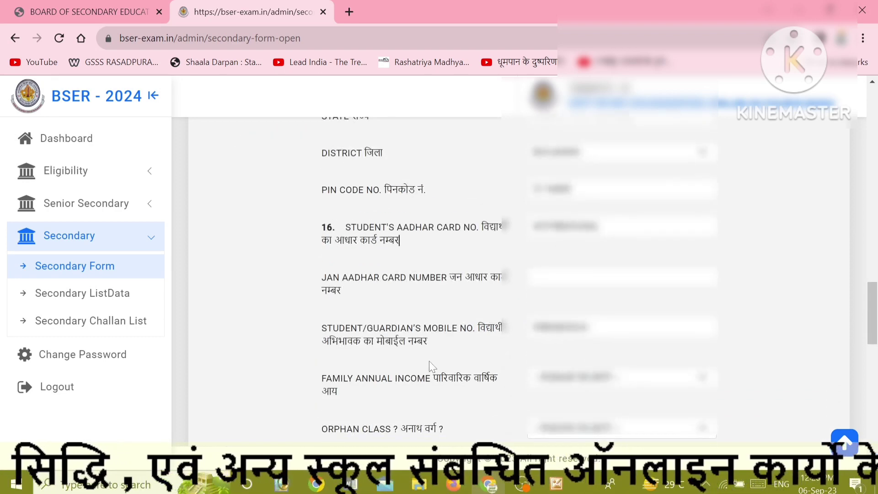
# Choose the family annual income bracket and the orphan class answer.
pyautogui.scroll(-2, 399, 240)
pyautogui.click(549, 311)
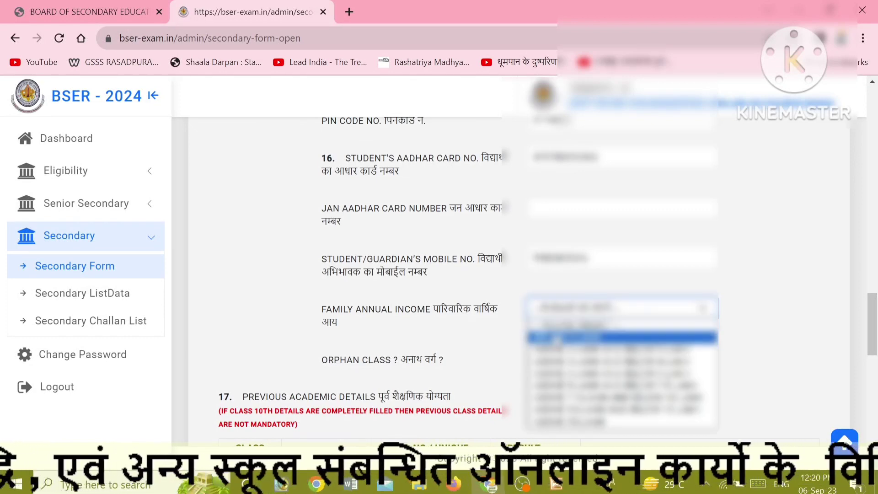
pyautogui.click(548, 338)
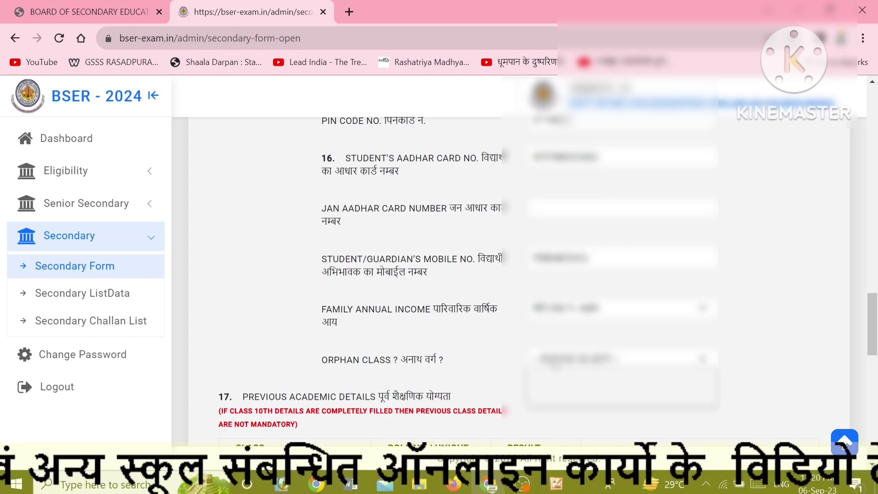
pyautogui.click(549, 359)
pyautogui.click(549, 388)
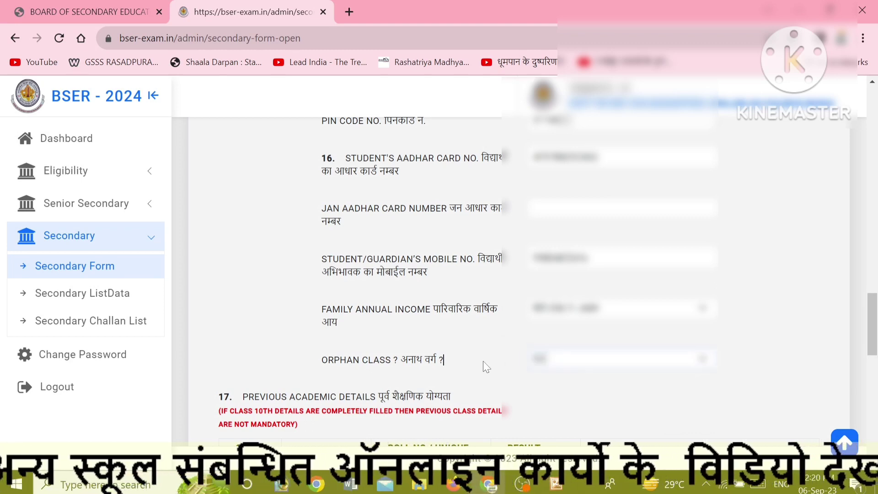
pyautogui.scroll(-3, 423, 366)
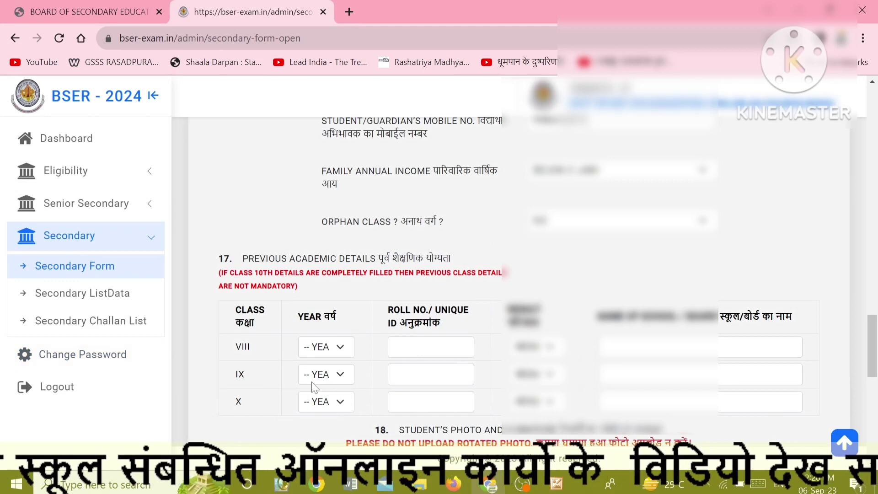
# Fill the class VIII row with year 2022, the roll number, result and school GSSS RASADPURA.
pyautogui.click(315, 350)
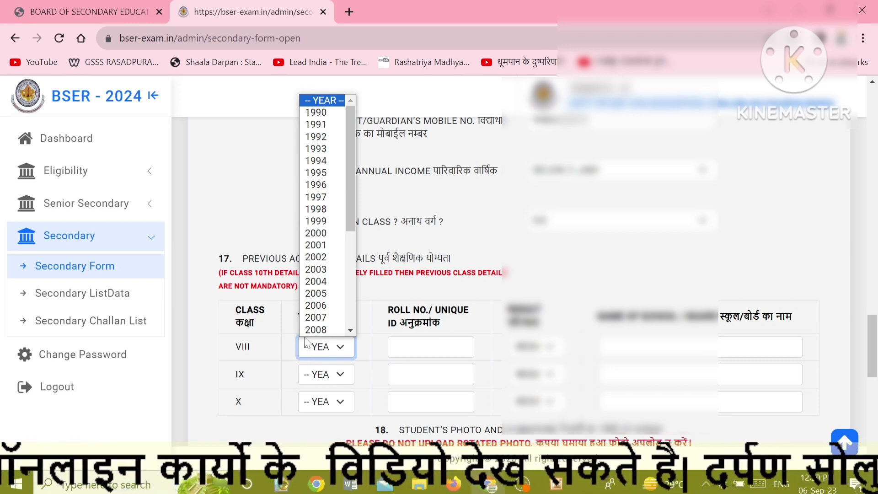
pyautogui.scroll(-5, 311, 320)
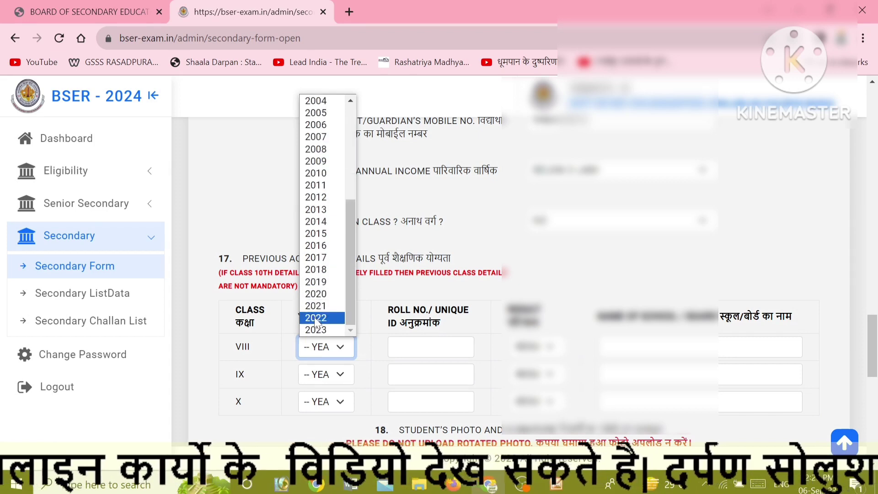
pyautogui.click(313, 319)
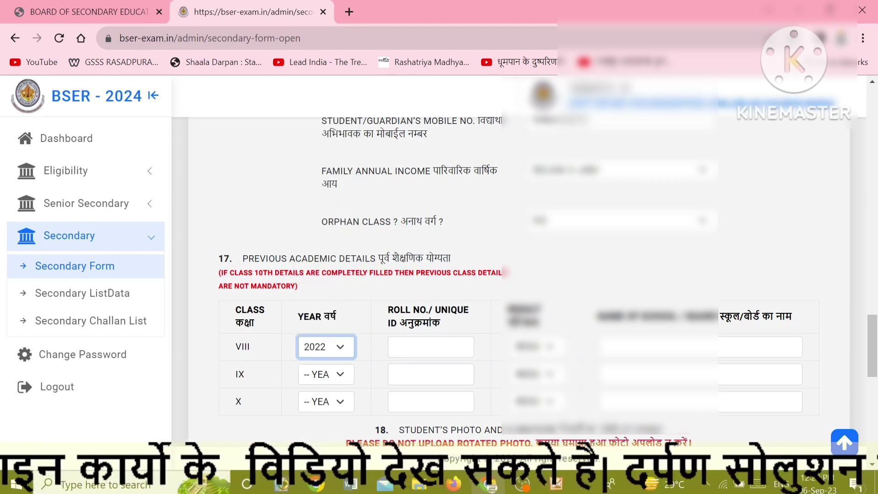
pyautogui.click(420, 348)
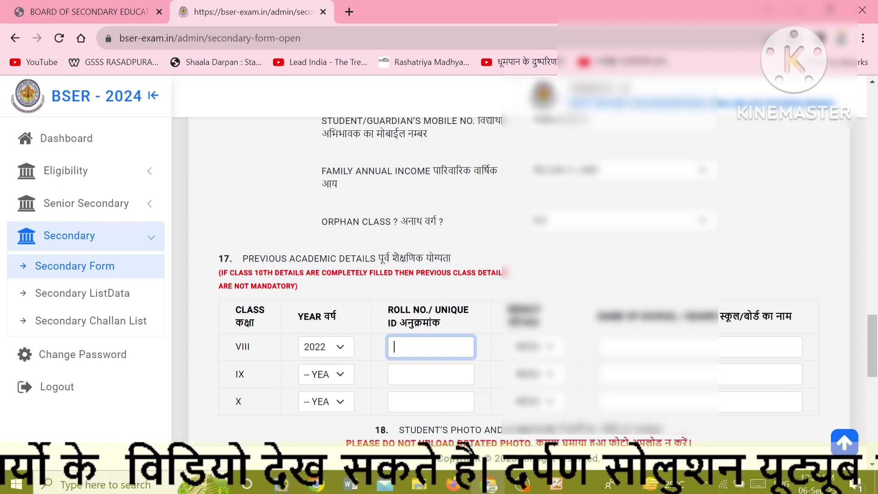
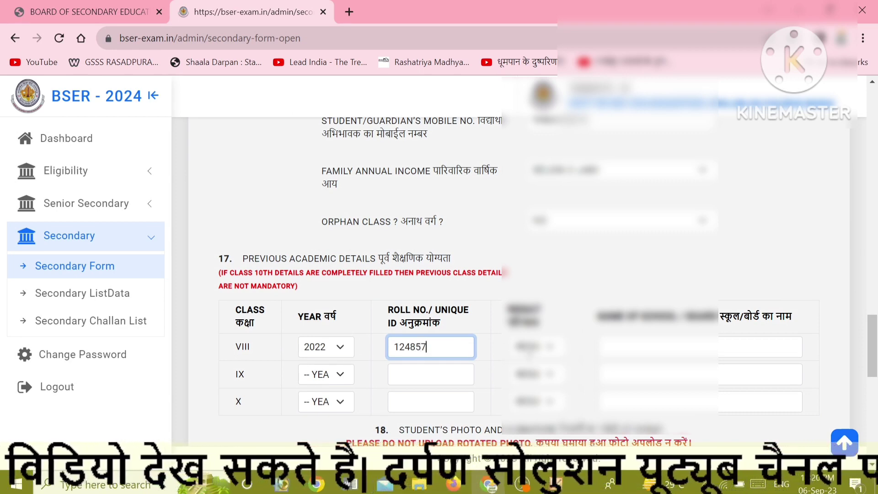
pyautogui.click(528, 351)
pyautogui.click(529, 377)
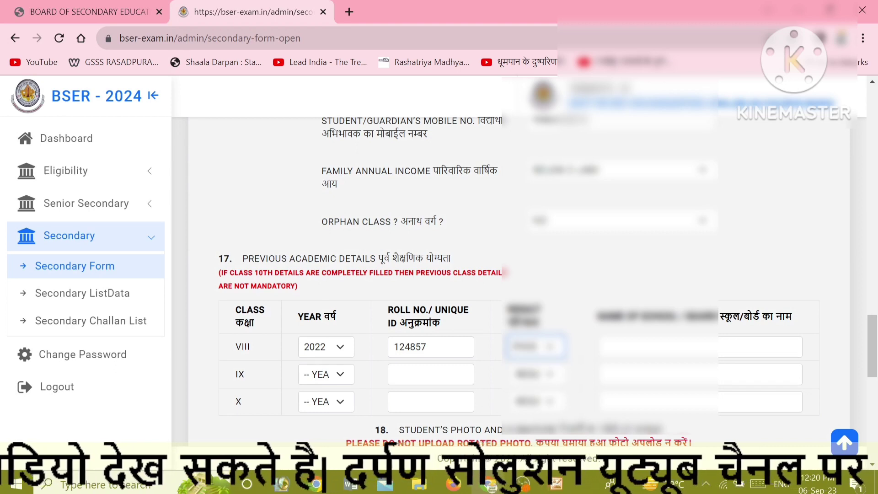
pyautogui.click(632, 351)
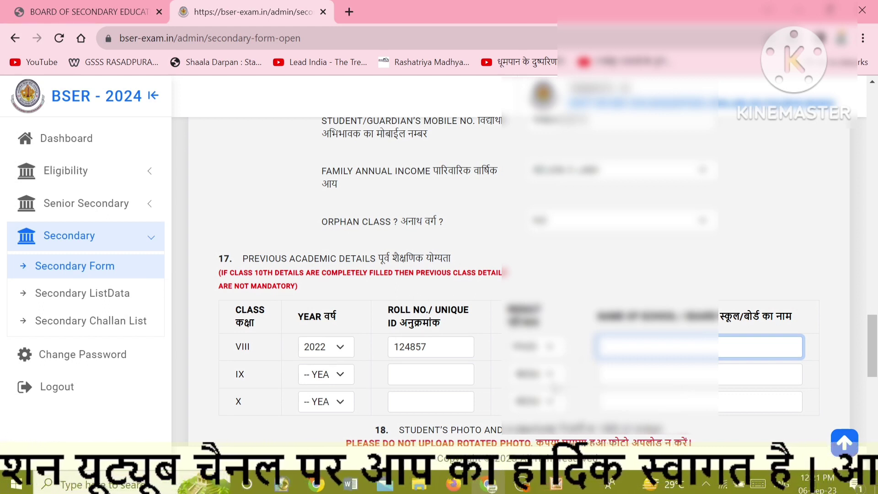
pyautogui.write('GS')
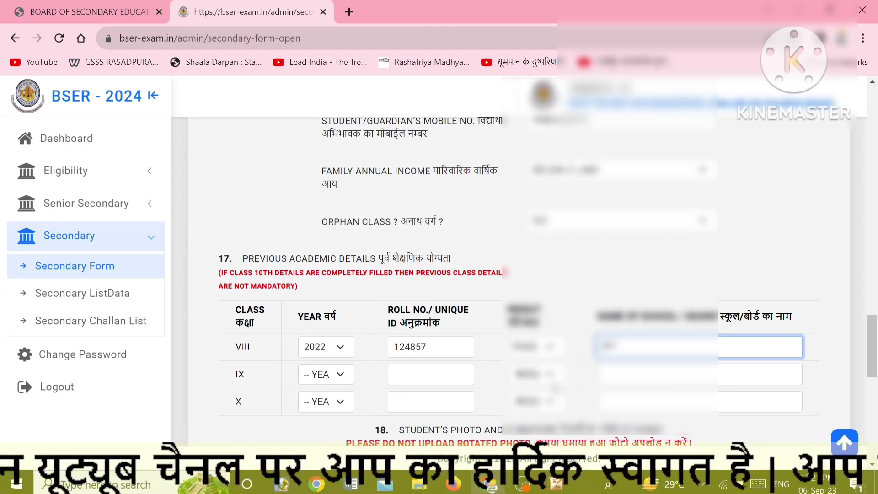
pyautogui.write('SS RASAD')
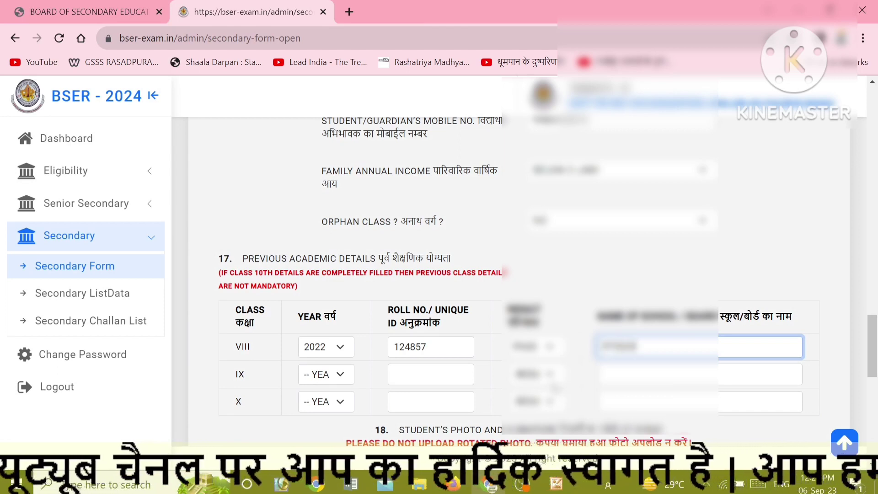
pyautogui.write('PURA')
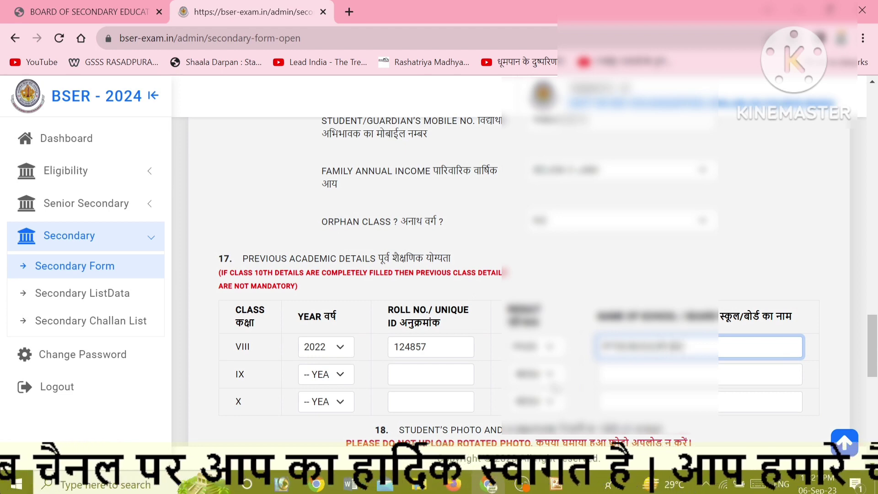
# Fill the class IX row with year 2023, the roll number, result and school name GSSS RASADPURA.
pyautogui.click(315, 380)
pyautogui.scroll(-5, 315, 350)
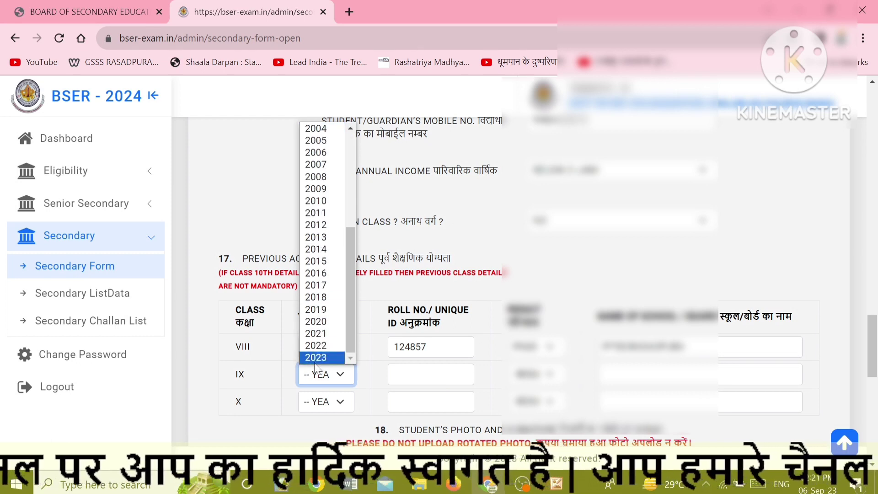
pyautogui.click(315, 359)
pyautogui.click(394, 374)
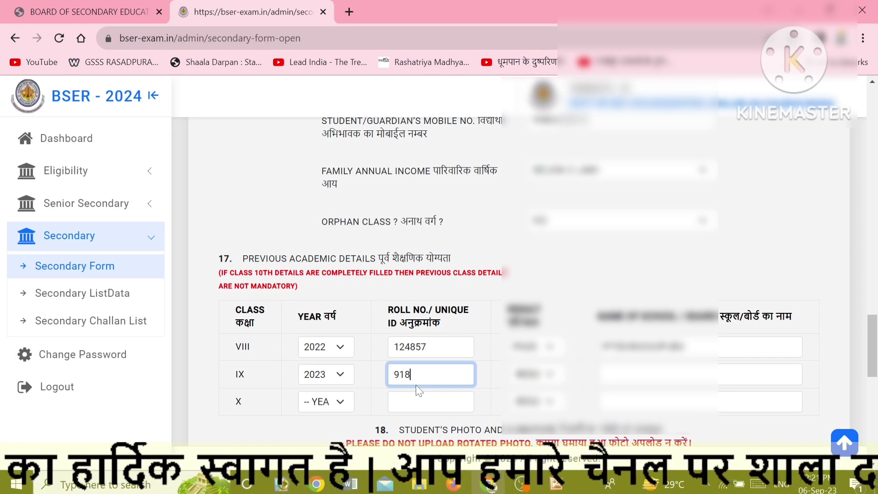
pyautogui.click(540, 375)
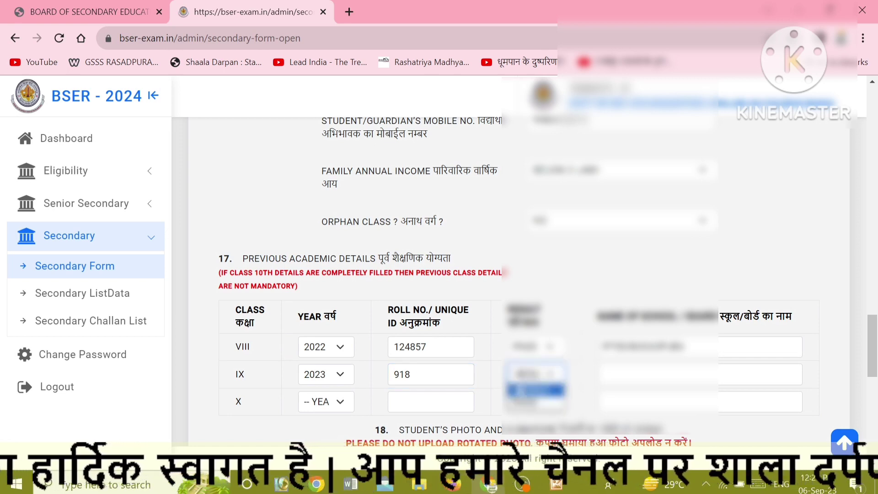
pyautogui.click(532, 390)
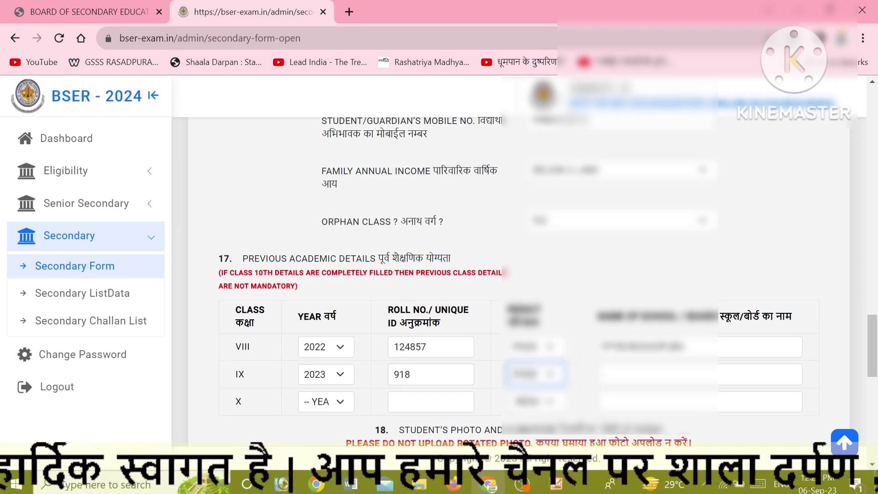
pyautogui.press('Tab')
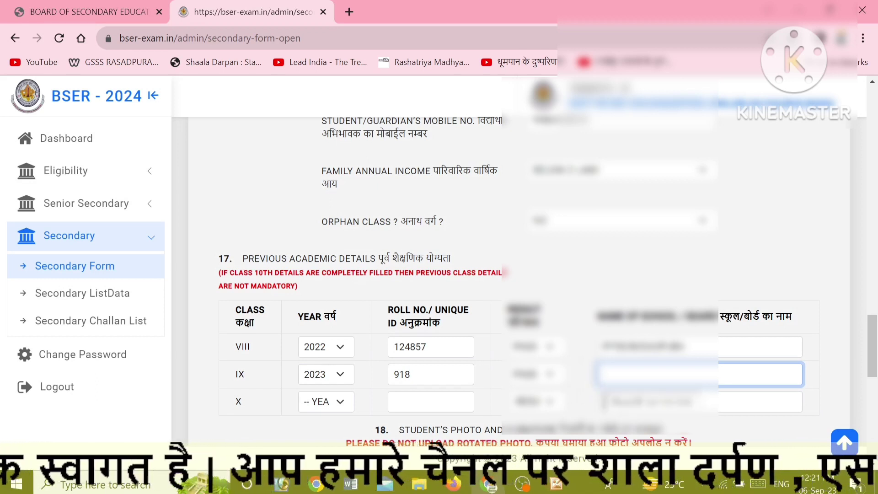
pyautogui.write('GSSS')
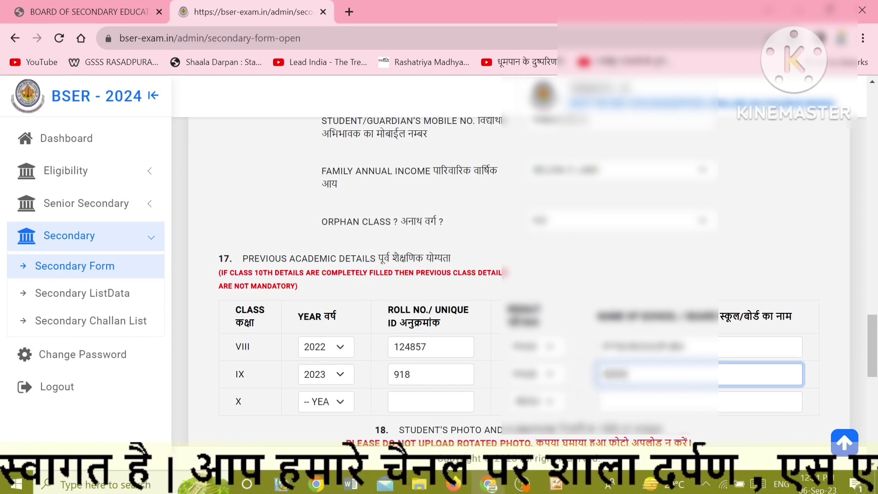
pyautogui.write(' RASAD')
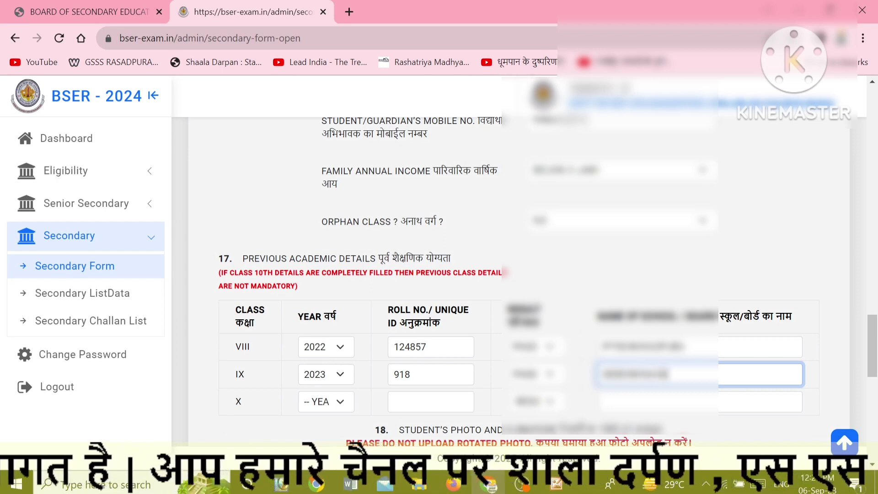
pyautogui.write('PURA')
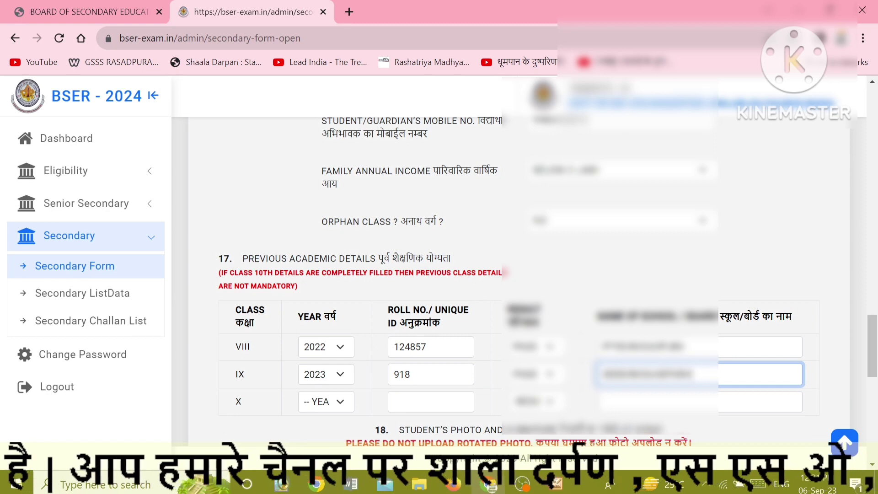
pyautogui.write('AL')
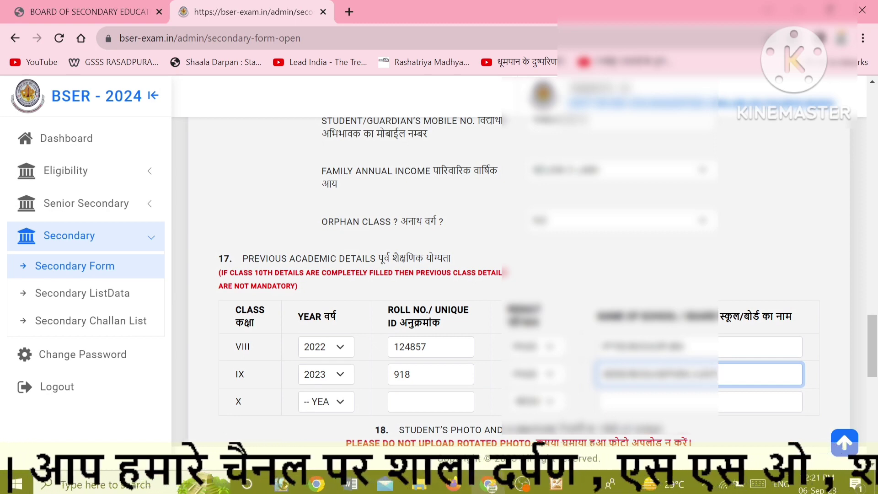
# Upload kishan phj.jpg as the photo and fit the crop box over face and shoulders.
pyautogui.scroll(-2, 311, 364)
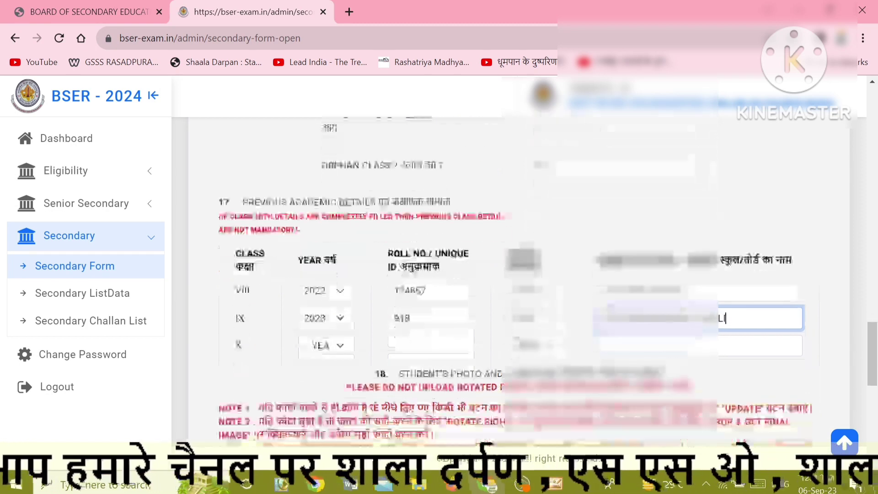
pyautogui.scroll(-4, 326, 373)
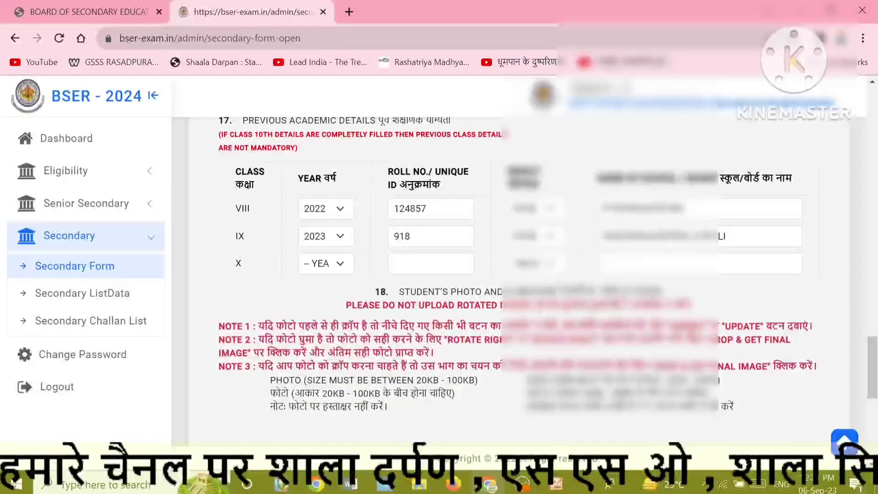
pyautogui.scroll(-4, 344, 371)
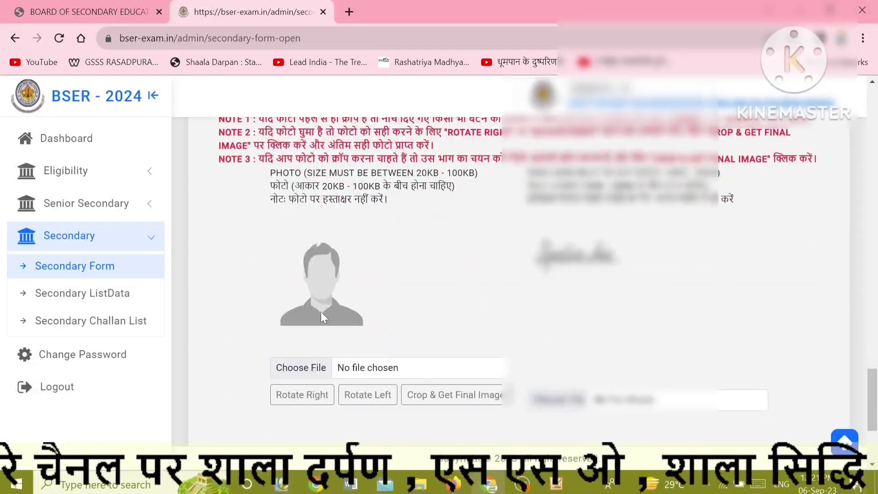
pyautogui.click(312, 373)
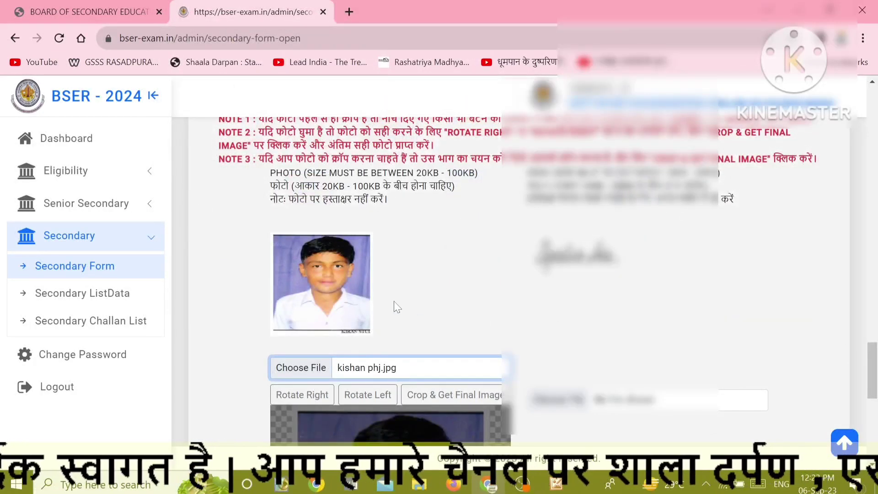
pyautogui.scroll(-3, 397, 306)
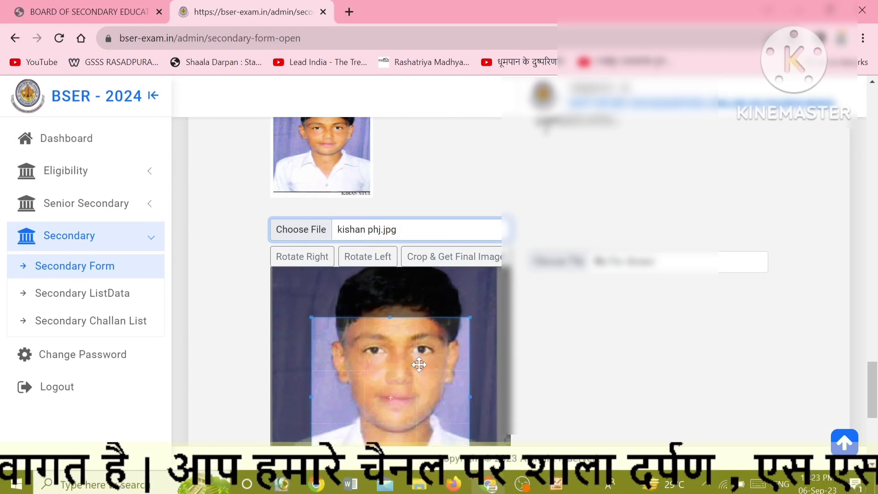
pyautogui.scroll(-2, 412, 370)
pyautogui.scroll(3, 315, 209)
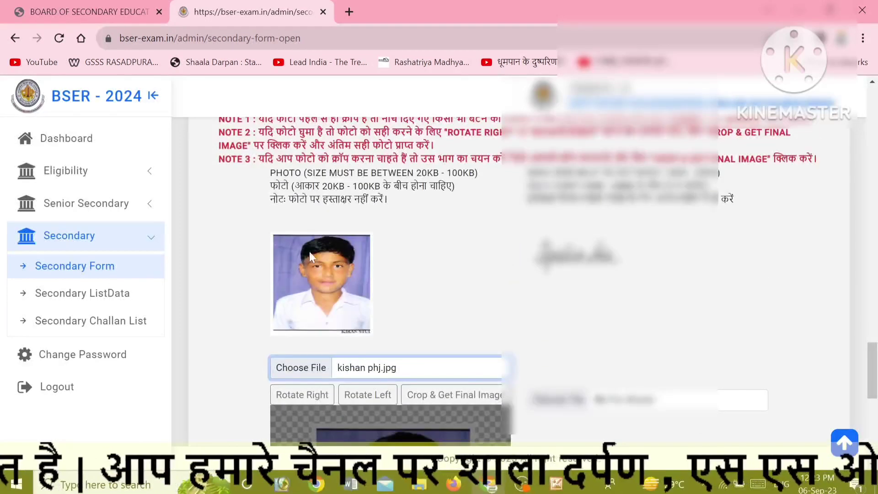
pyautogui.scroll(-4, 475, 333)
pyautogui.scroll(1, 454, 328)
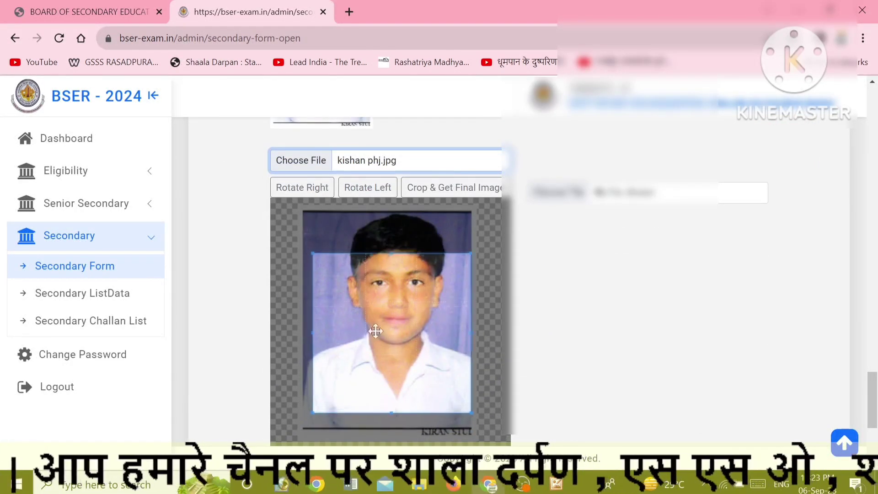
pyautogui.moveTo(380, 307); pyautogui.dragTo(374, 268)
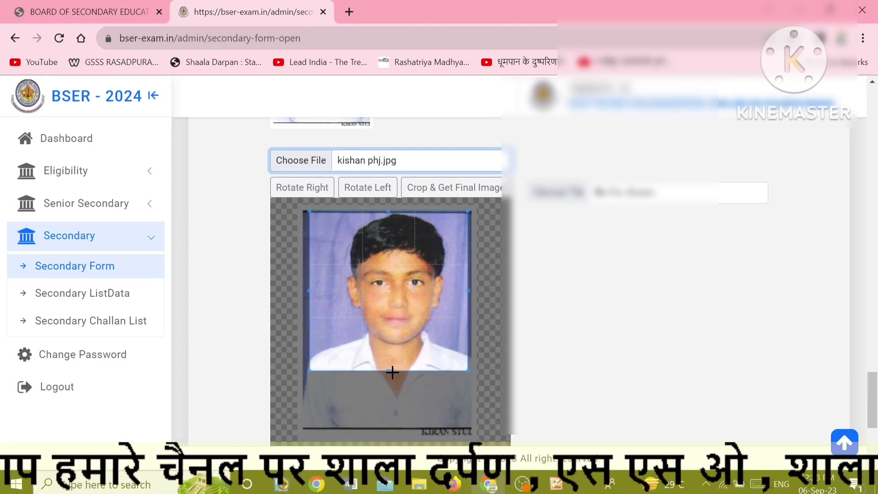
pyautogui.moveTo(389, 369); pyautogui.dragTo(387, 405)
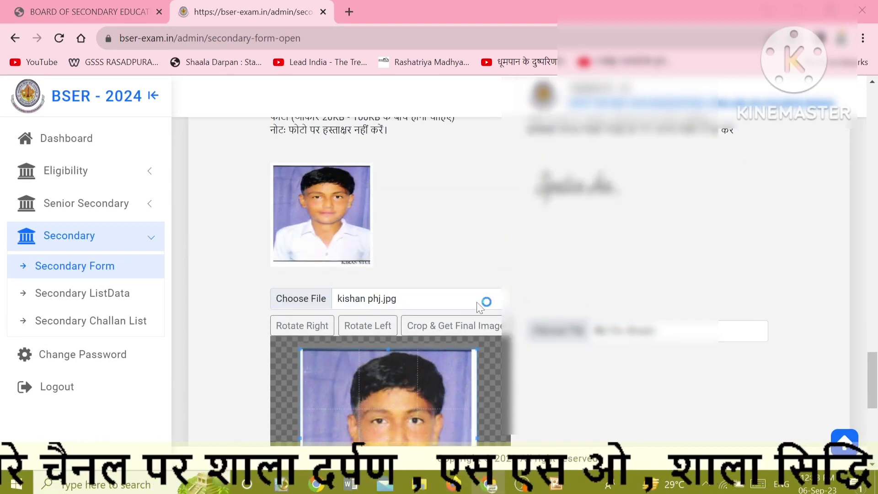
# Attach kishan sig.jpg from the 10Board2023 folder as the signature.
pyautogui.click(430, 298)
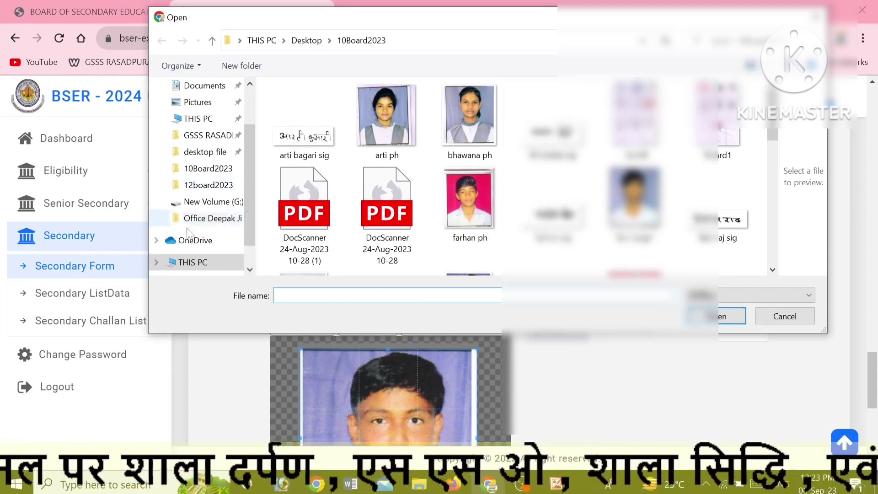
pyautogui.click(198, 169)
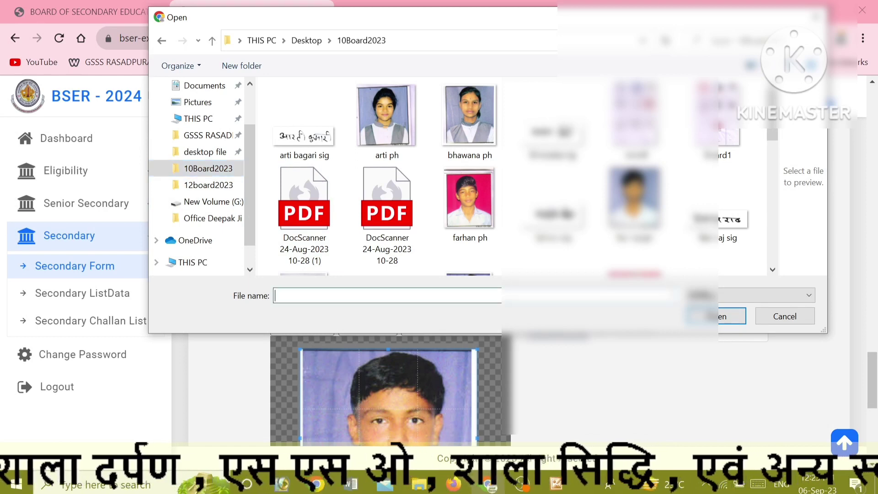
pyautogui.write('K')
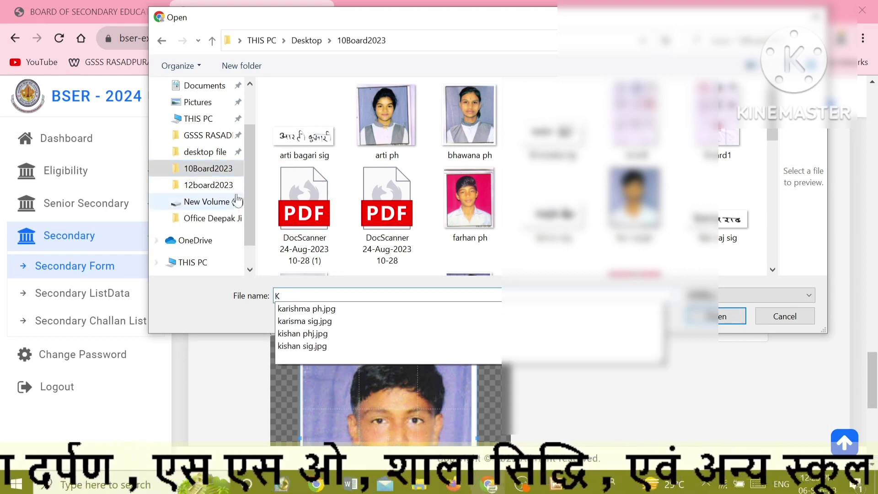
pyautogui.click(212, 172)
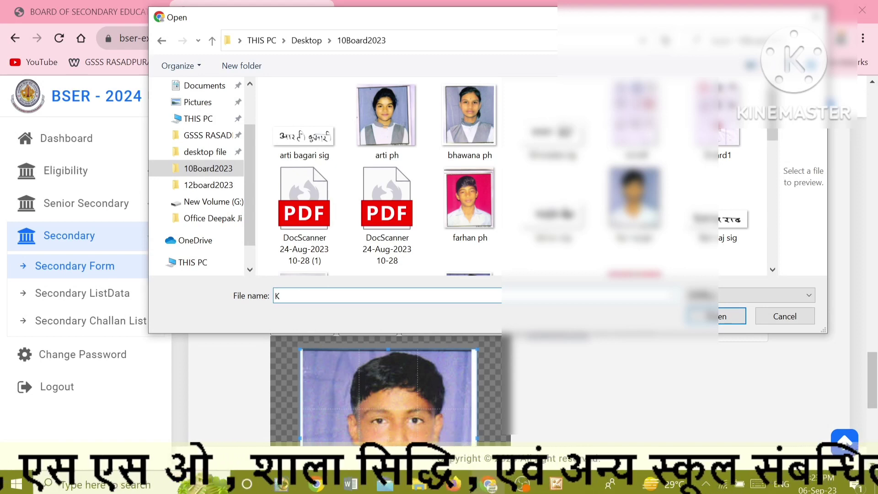
pyautogui.write('i')
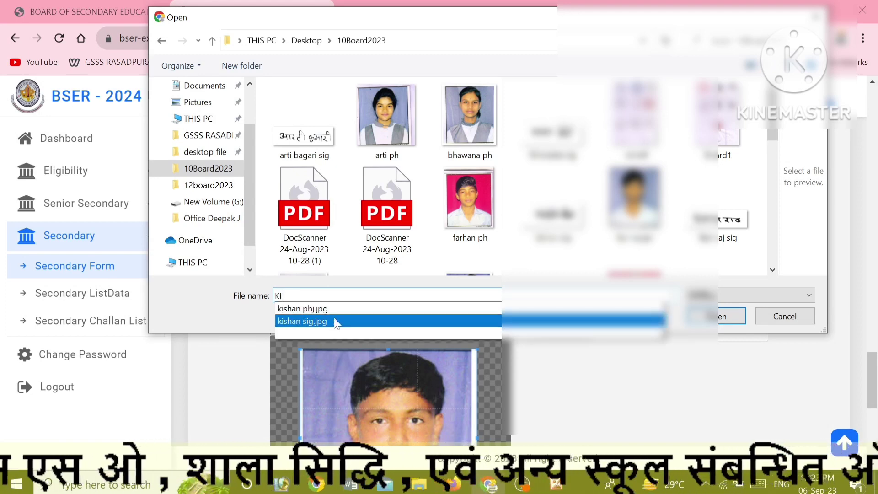
pyautogui.click(335, 320)
pyautogui.click(702, 317)
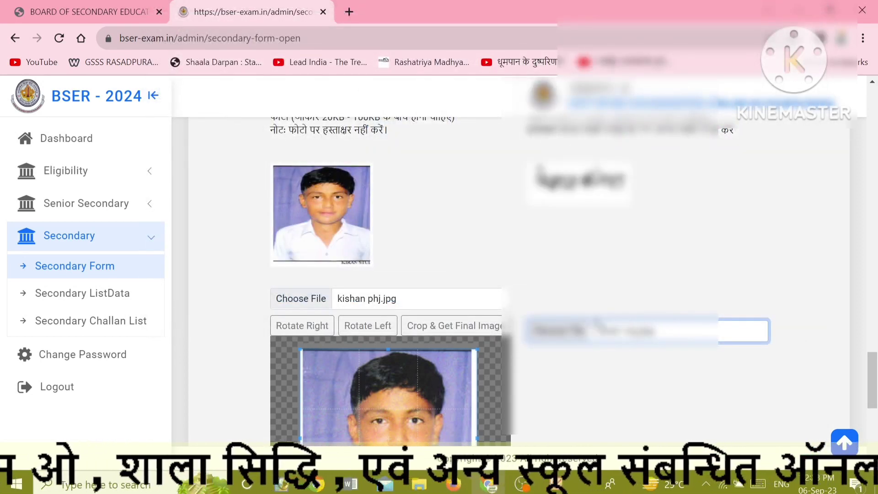
# Save the cropped photo and fix the mistyped ending of the PIN code.
pyautogui.scroll(-5, 393, 275)
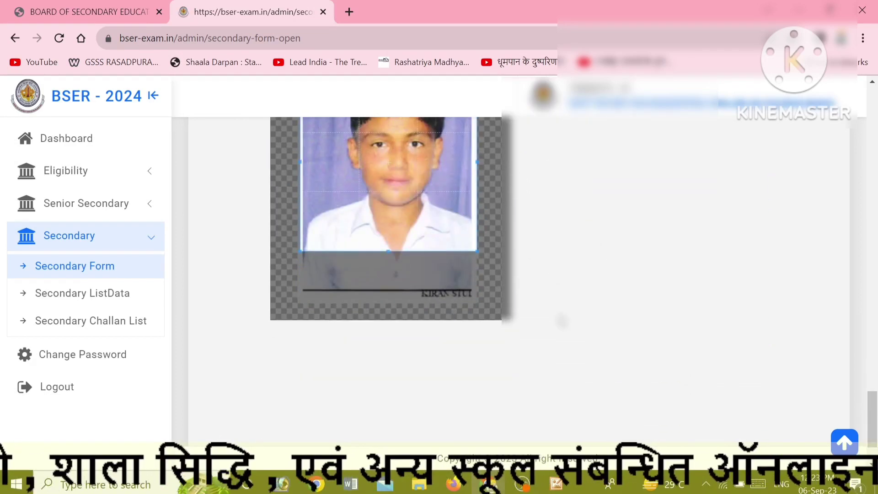
pyautogui.scroll(-2, 562, 339)
pyautogui.click(516, 403)
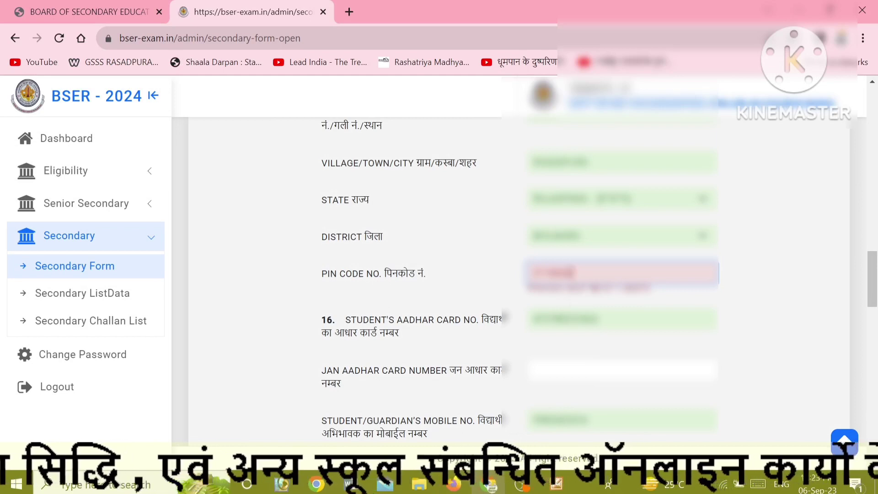
pyautogui.press('BackSpace')
pyautogui.press('BackSpace')
pyautogui.press('BackSpace')
pyautogui.press('BackSpace')
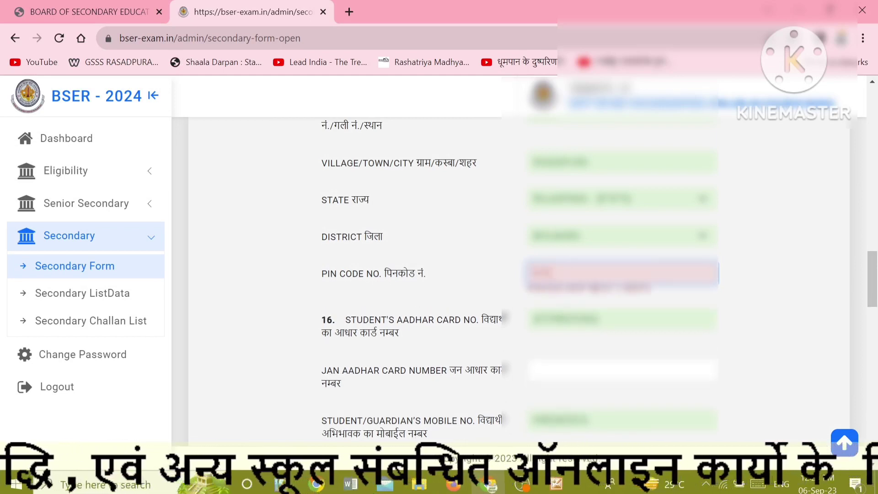
pyautogui.write('02')
pyautogui.click(491, 283)
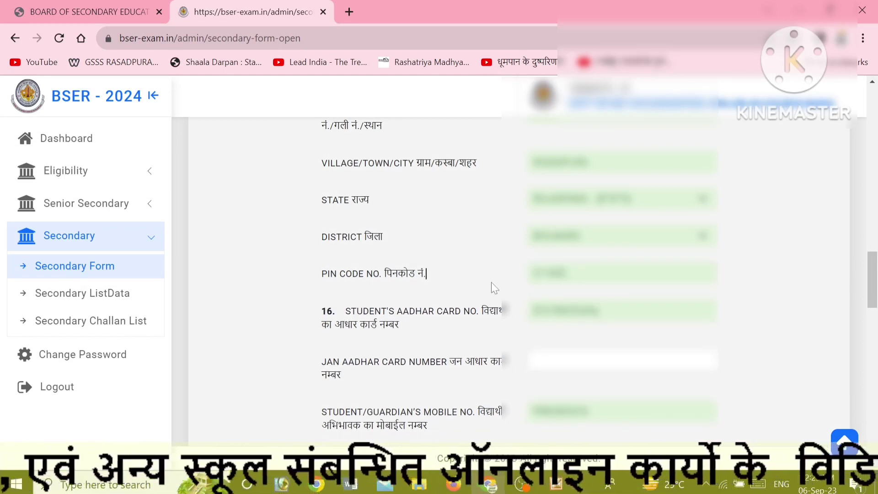
# Submit the completed application form from the bottom of the page.
pyautogui.scroll(5, 491, 281)
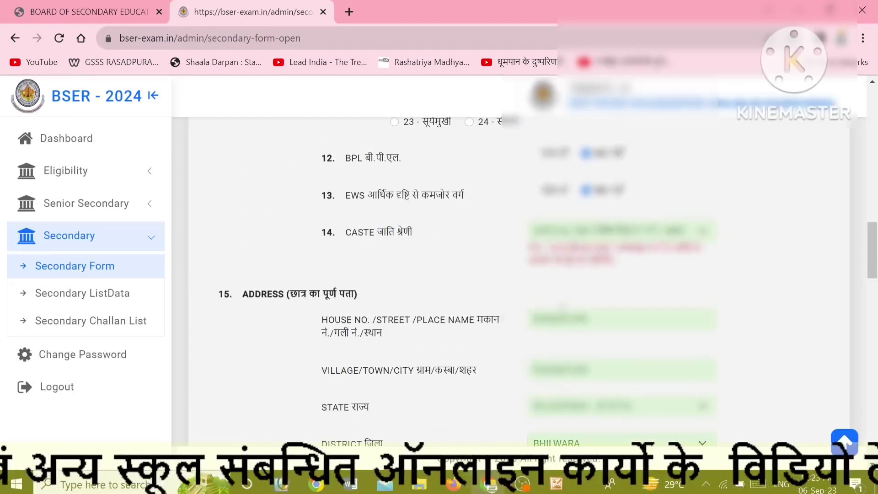
pyautogui.scroll(7, 562, 306)
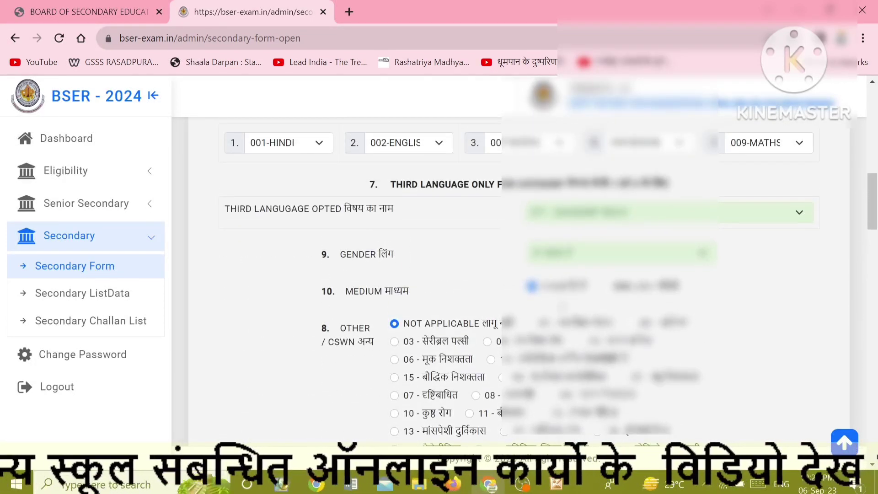
pyautogui.scroll(-1, 519, 279)
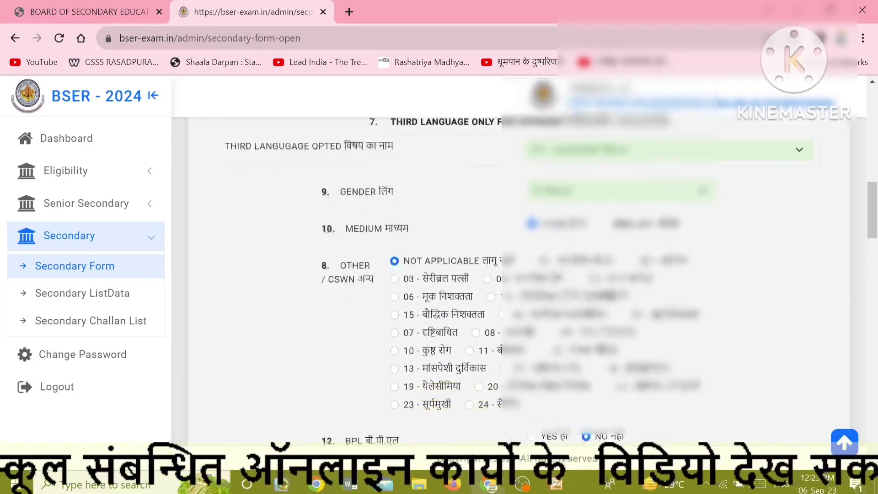
pyautogui.scroll(-10, 519, 297)
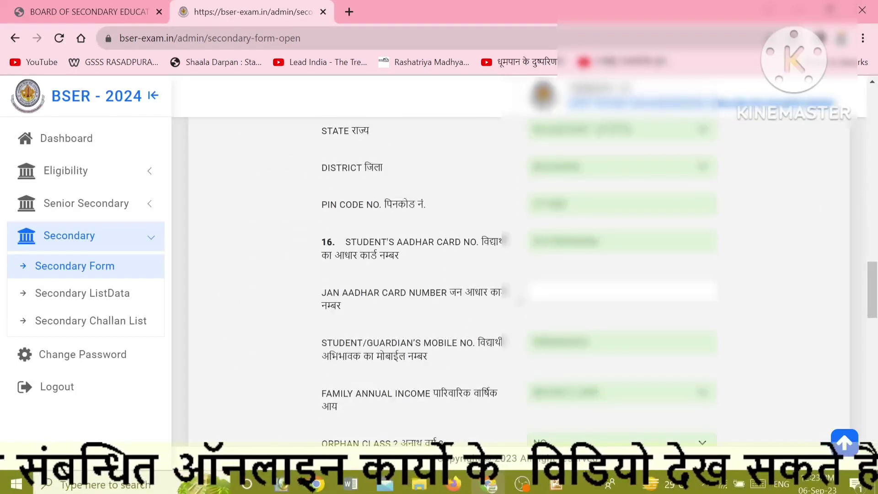
pyautogui.scroll(-5, 519, 279)
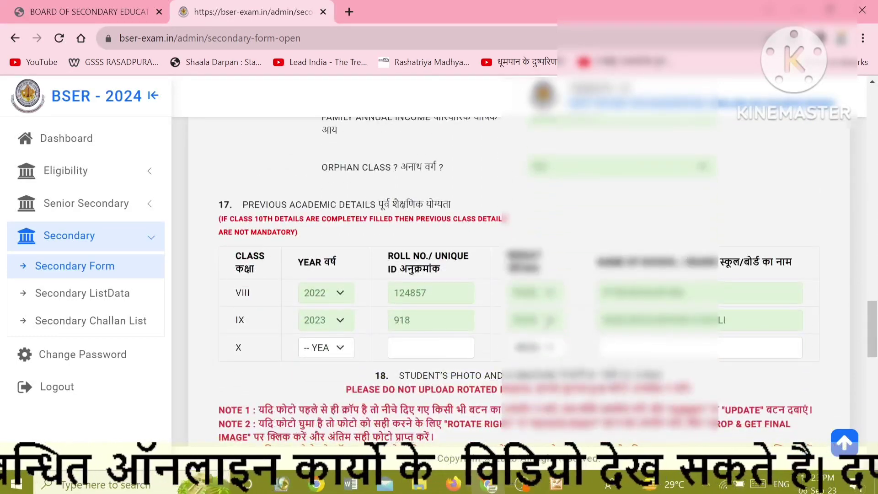
pyautogui.scroll(-10, 519, 279)
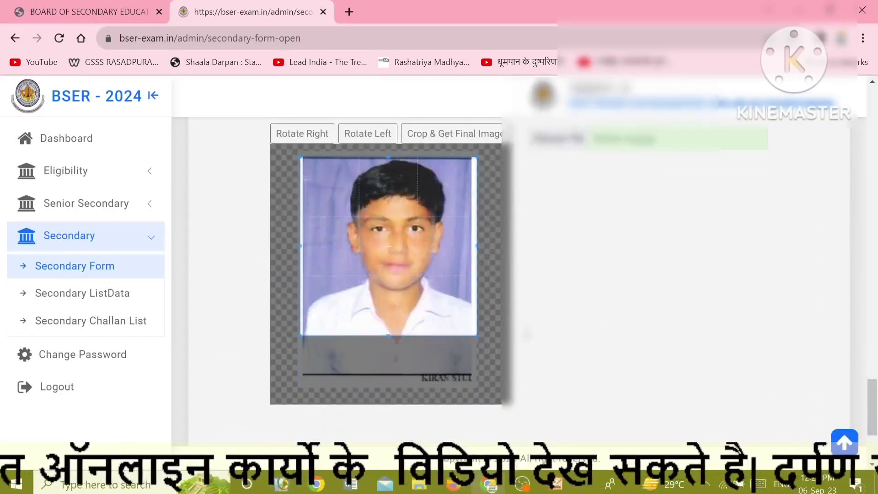
pyautogui.scroll(-3, 496, 419)
pyautogui.click(493, 410)
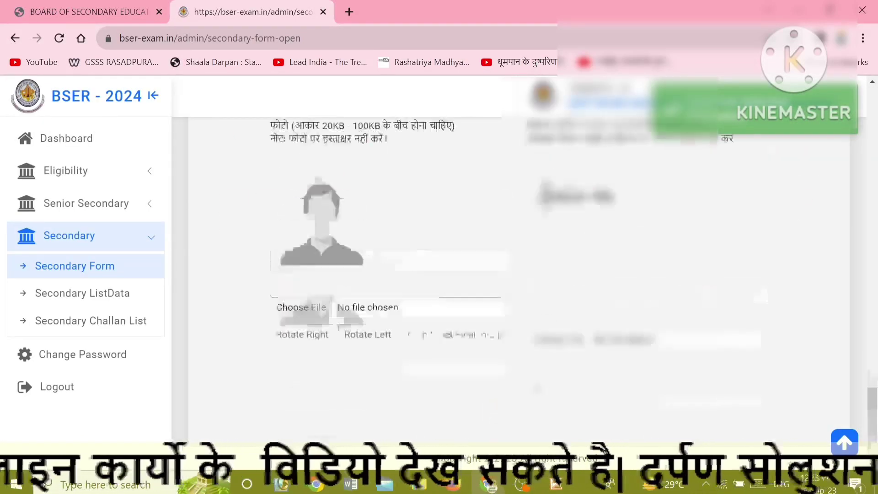
# Return to the top of the reset form and select the Scholar Reg. No field.
pyautogui.scroll(20, 519, 279)
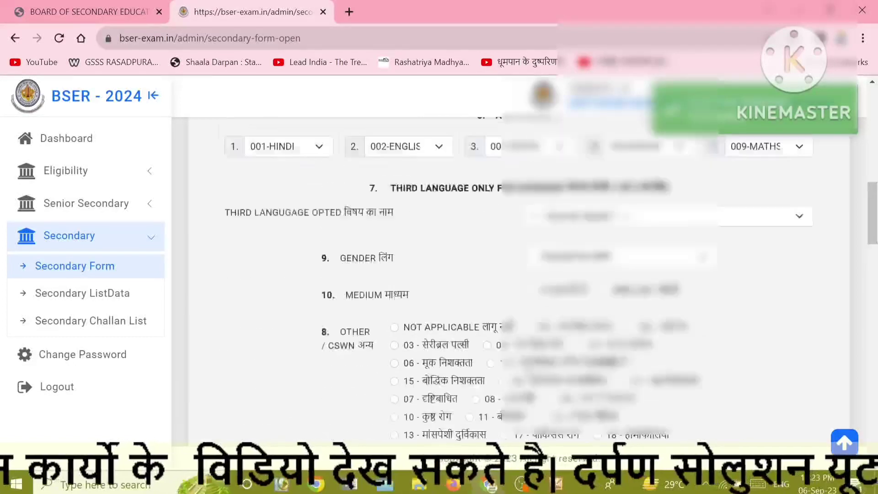
pyautogui.scroll(3, 489, 362)
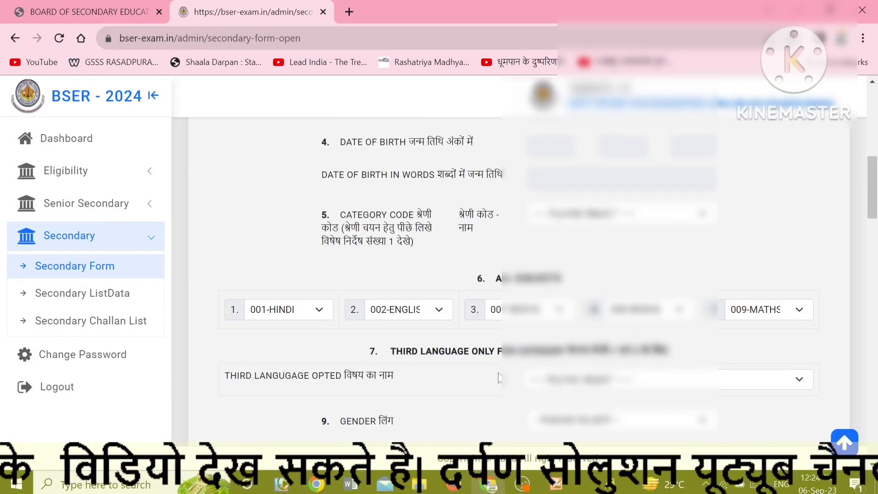
pyautogui.scroll(7, 503, 281)
pyautogui.click(326, 359)
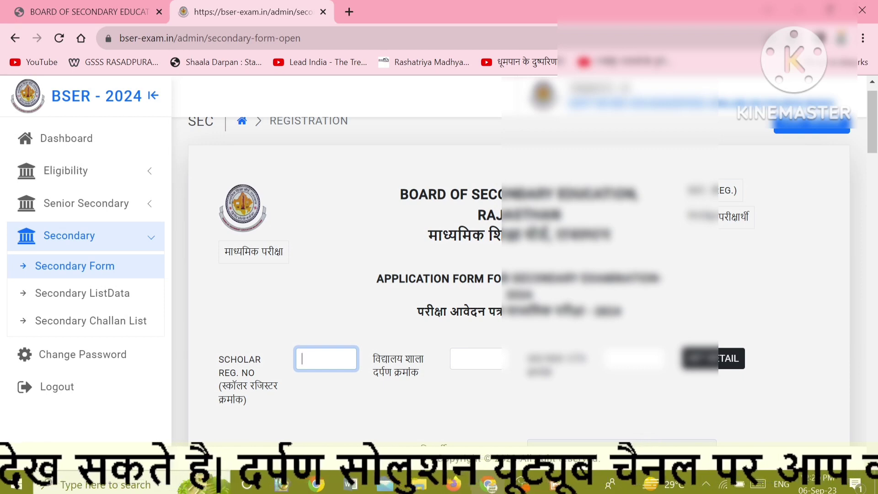
pyautogui.write('1134')
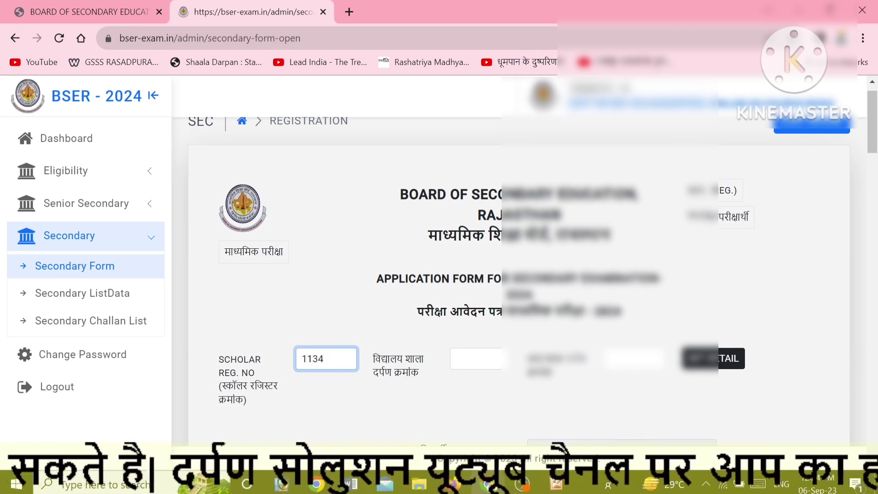
pyautogui.press('Tab')
pyautogui.write('22')
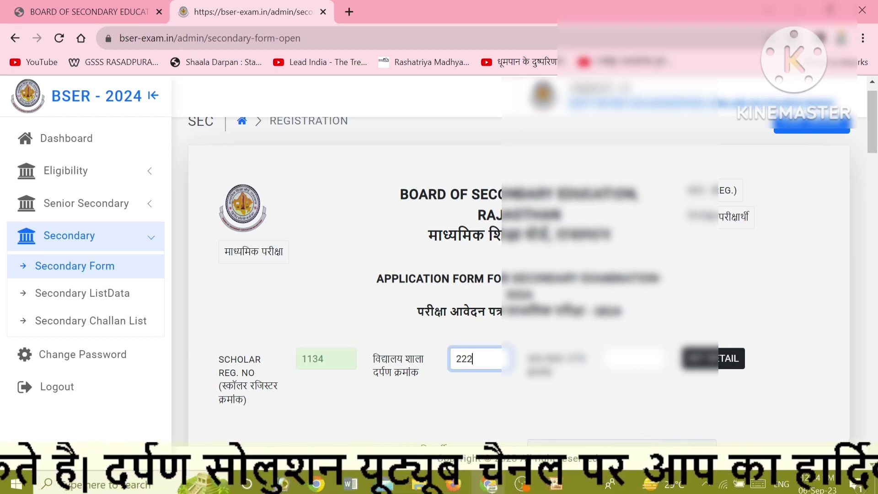
pyautogui.write('2669')
pyautogui.press('Tab')
pyautogui.write('1134')
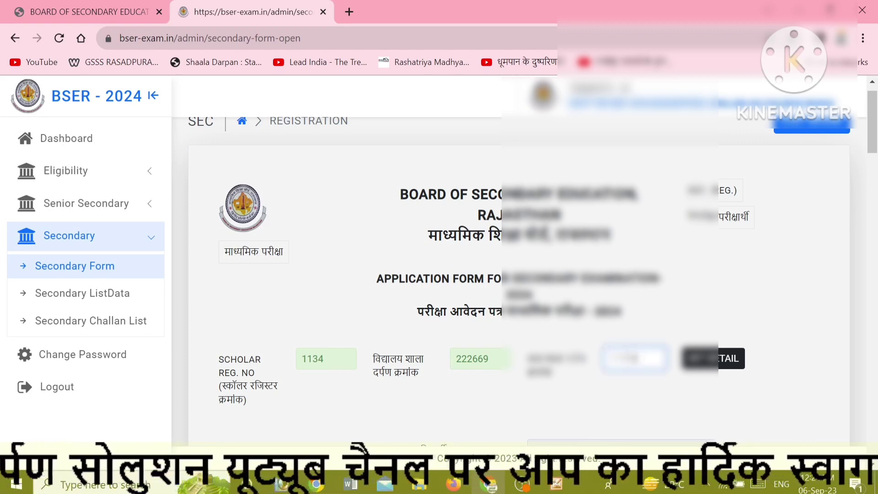
pyautogui.write('88')
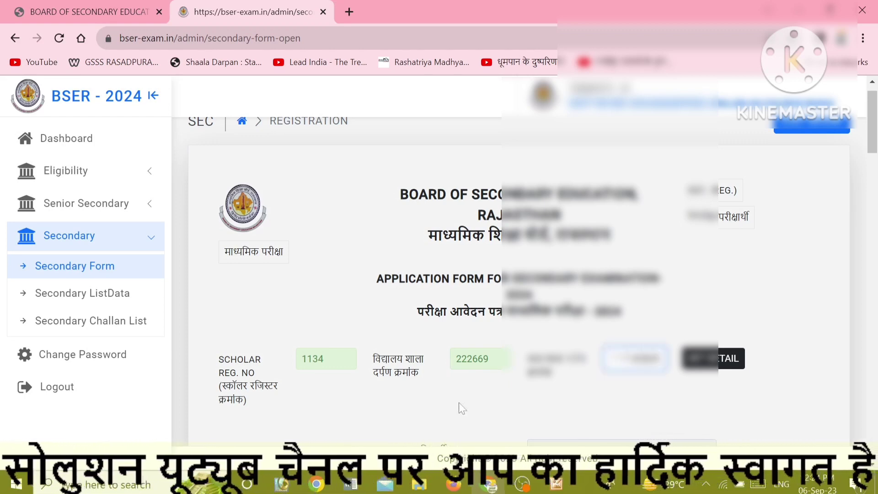
pyautogui.click(705, 361)
# Choose the student's category code and third language from their dropdowns.
pyautogui.scroll(-5, 440, 348)
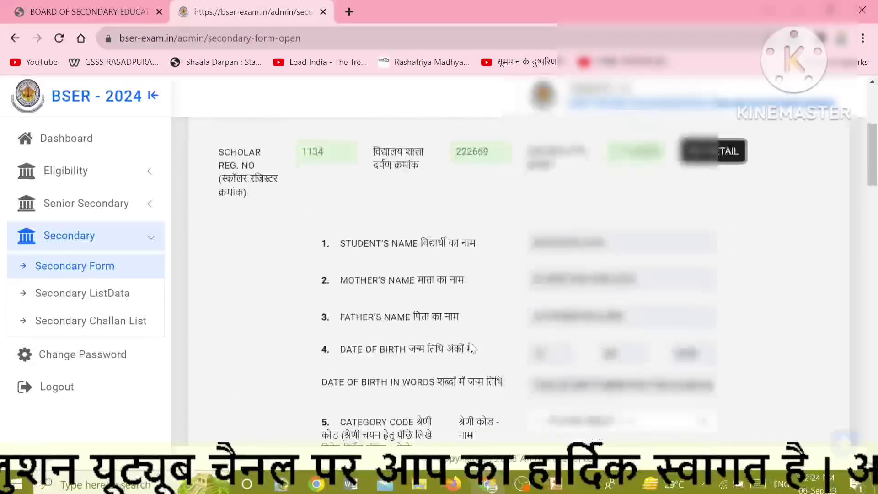
pyautogui.scroll(-3, 559, 326)
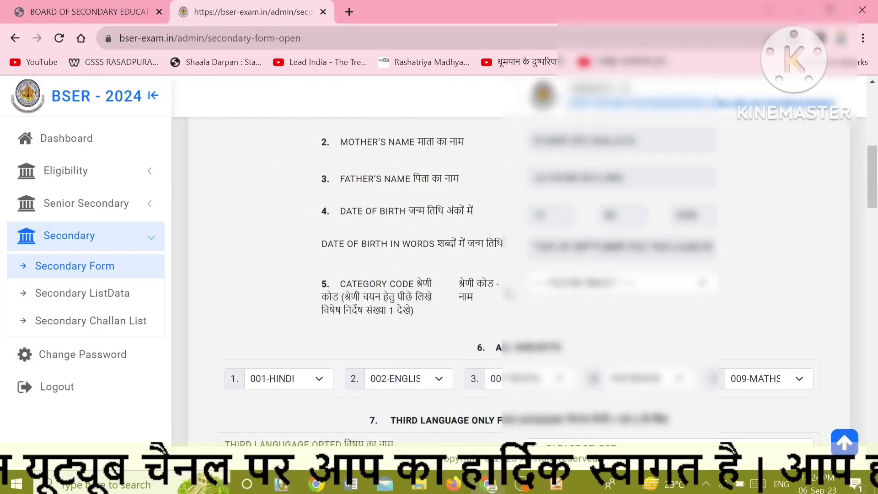
pyautogui.click(584, 289)
pyautogui.click(563, 314)
pyautogui.click(624, 327)
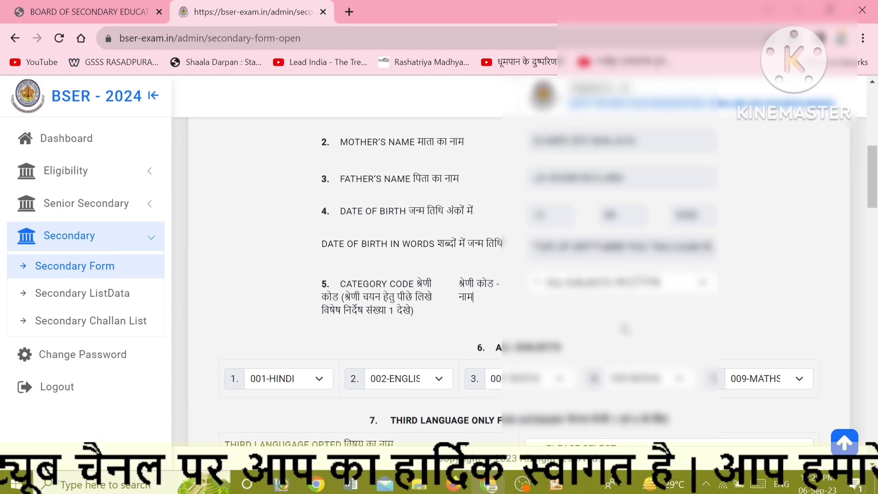
pyautogui.scroll(-3, 625, 327)
pyautogui.click(574, 314)
pyautogui.click(574, 339)
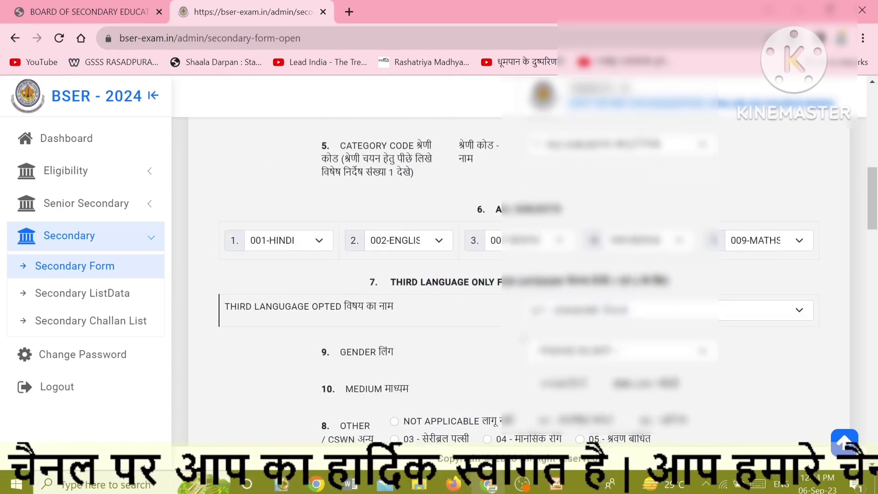
# Set the gender, pick the first medium option, and mark Other/CSWN as not applicable.
pyautogui.scroll(-2, 595, 316)
pyautogui.click(594, 280)
pyautogui.click(594, 311)
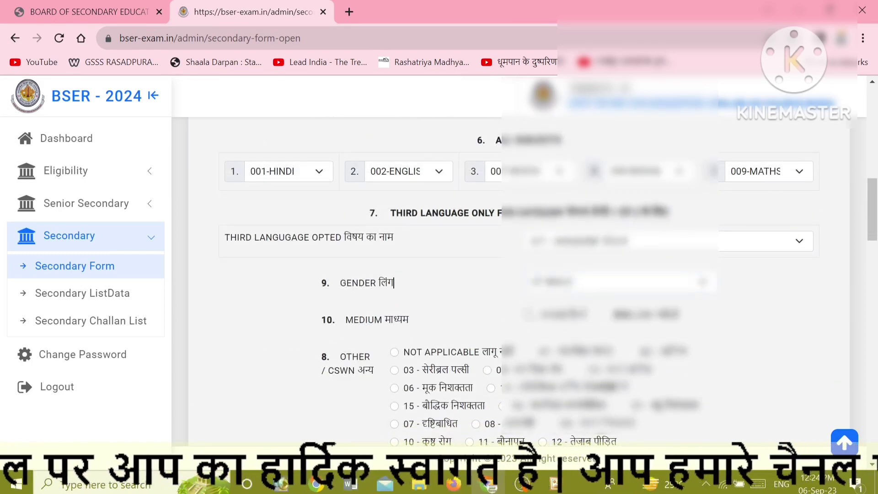
pyautogui.scroll(-2, 594, 311)
pyautogui.click(532, 245)
pyautogui.scroll(-3, 464, 277)
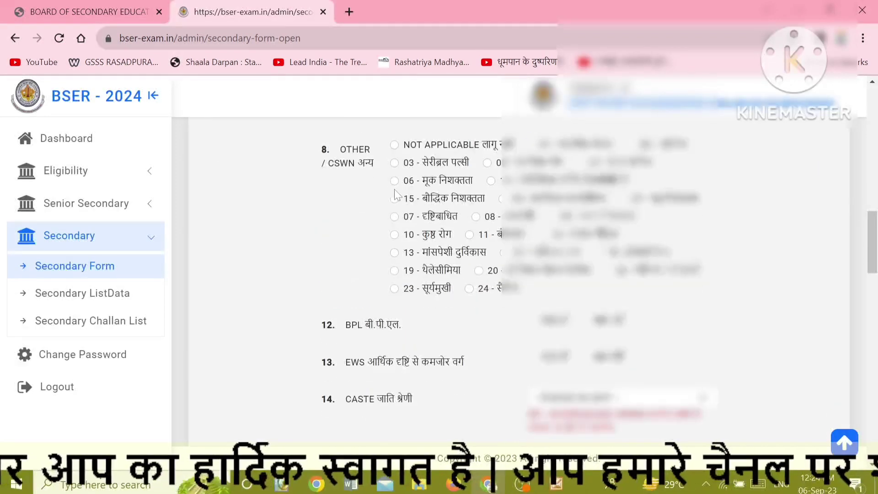
pyautogui.click(394, 144)
# Answer EWS with the second option and choose the last caste option.
pyautogui.scroll(-2, 494, 277)
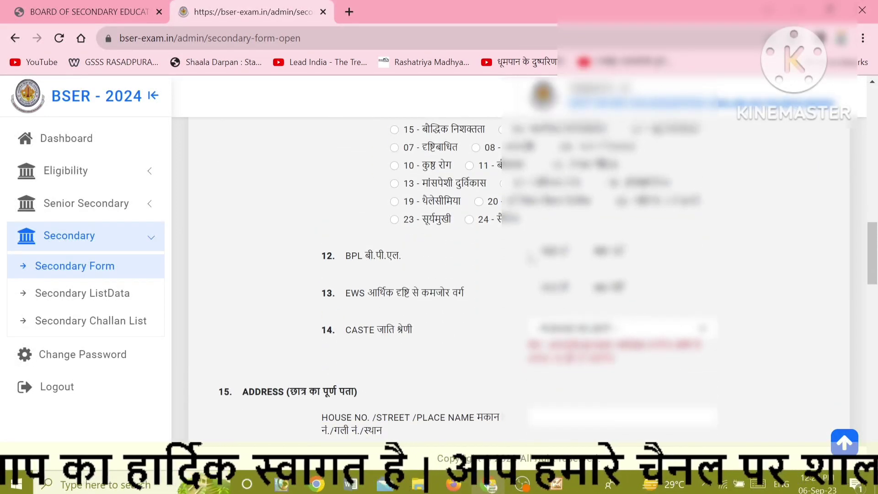
pyautogui.click(587, 287)
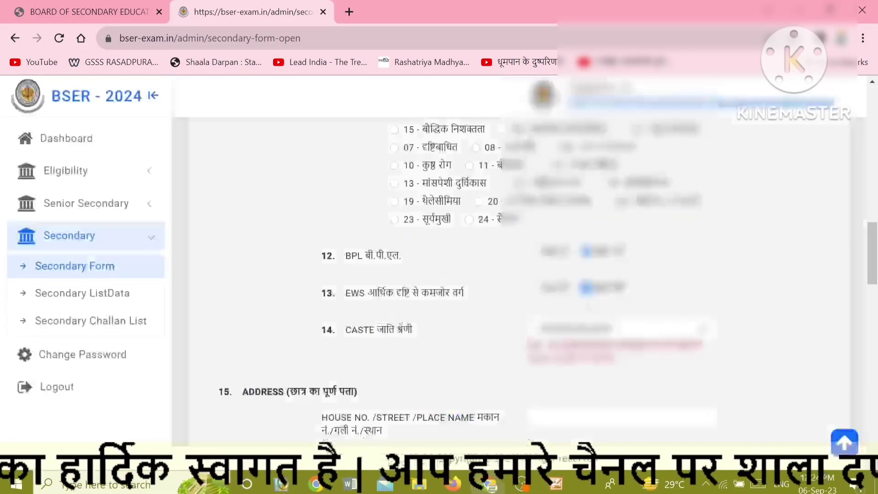
pyautogui.scroll(-3, 581, 320)
pyautogui.click(563, 192)
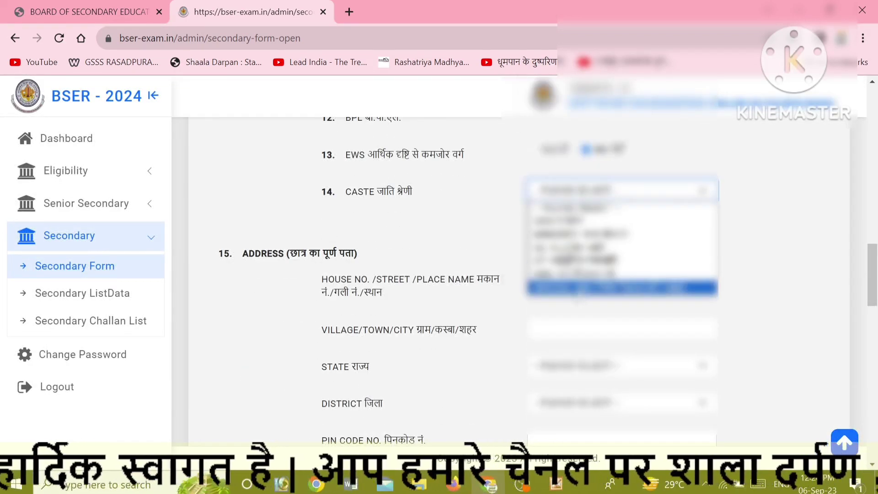
pyautogui.click(567, 289)
pyautogui.click(525, 275)
pyautogui.click(533, 278)
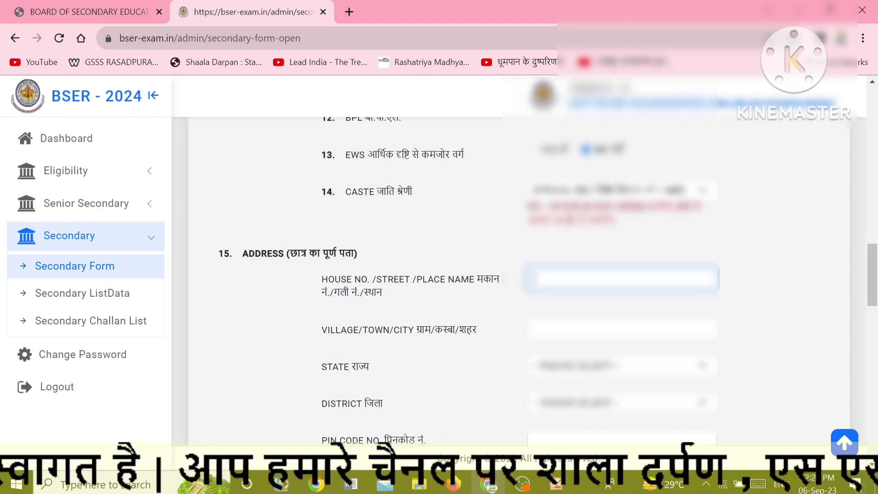
# Fill in the house/street and village/town fields and set the state to Rajasthan.
pyautogui.write('RASADP')
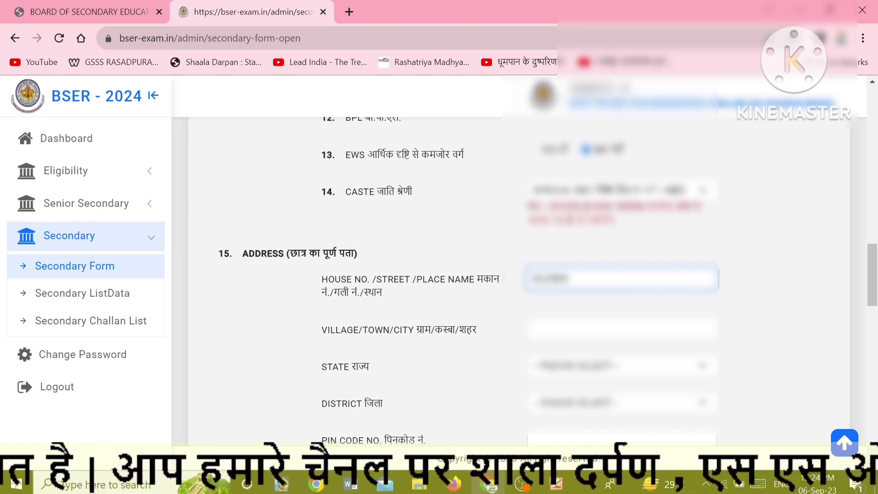
pyautogui.write('URA')
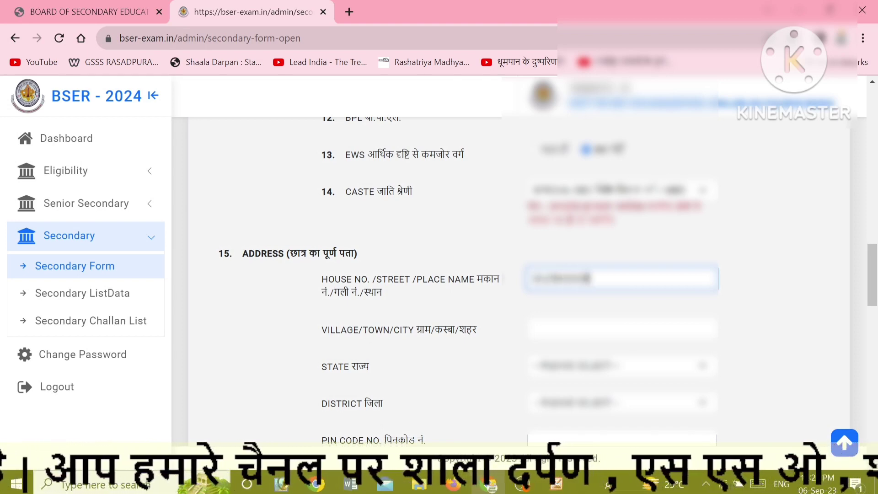
pyautogui.press('Tab')
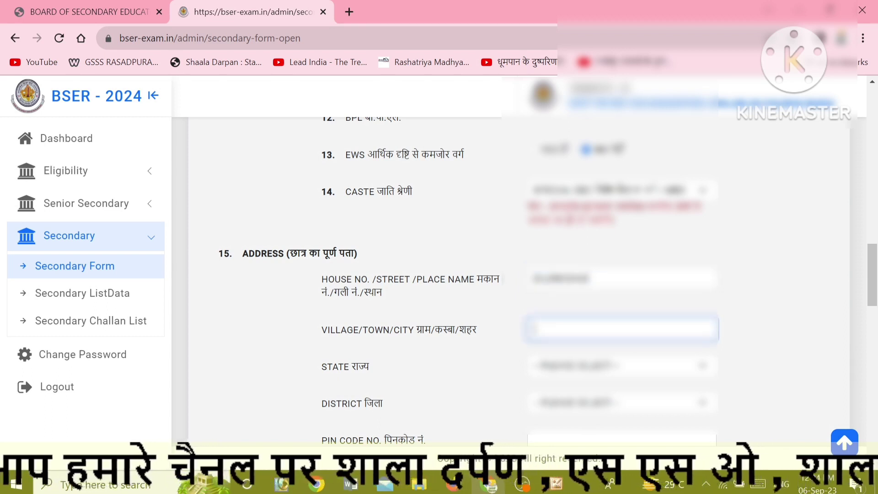
pyautogui.write('RASADP')
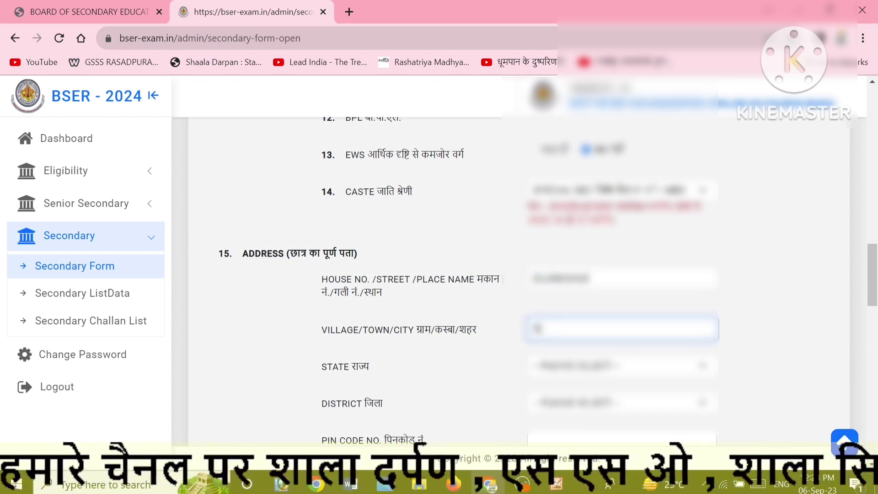
pyautogui.write('RA')
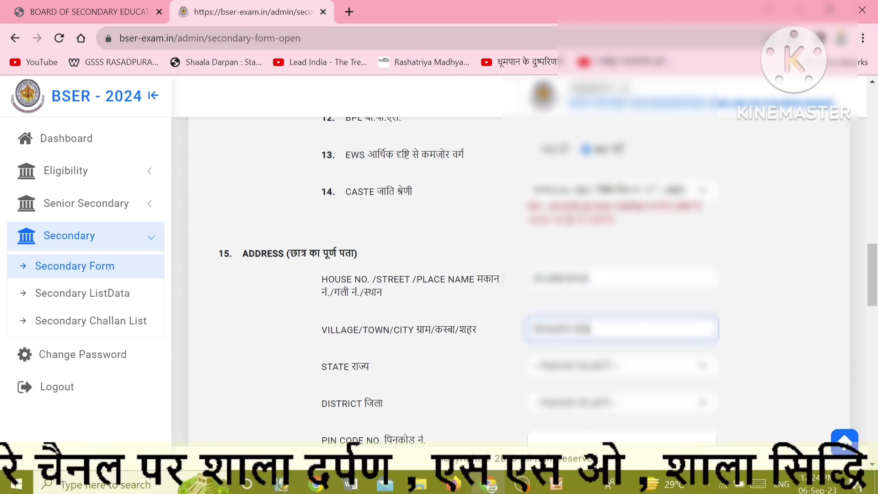
pyautogui.write('LW')
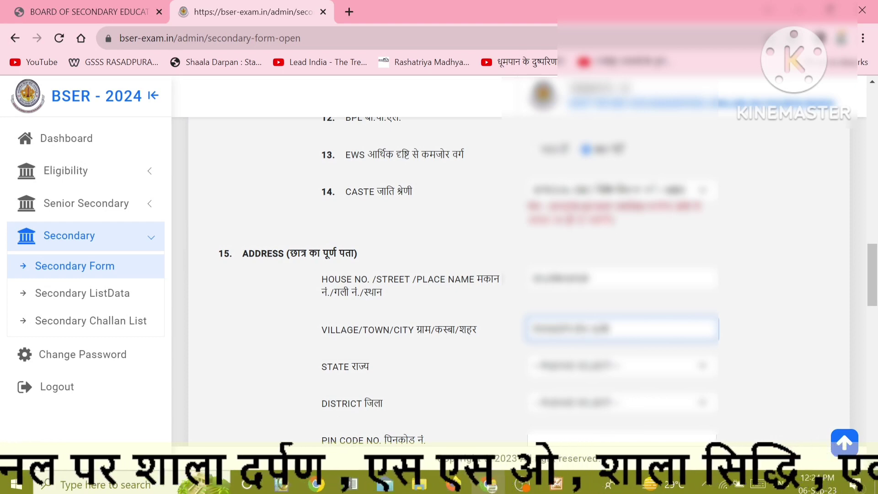
pyautogui.write('AR')
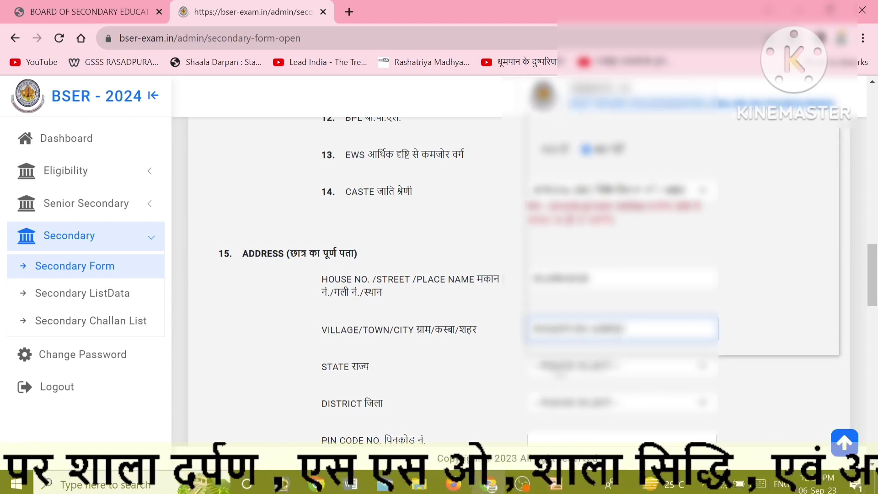
pyautogui.click(554, 371)
pyautogui.press('r')
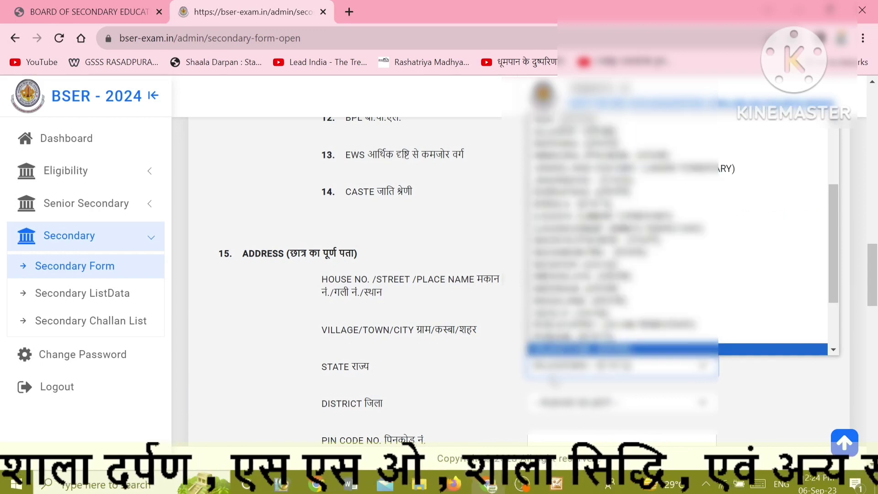
pyautogui.press('Return')
# Choose the student's district and enter the PIN code.
pyautogui.click(570, 405)
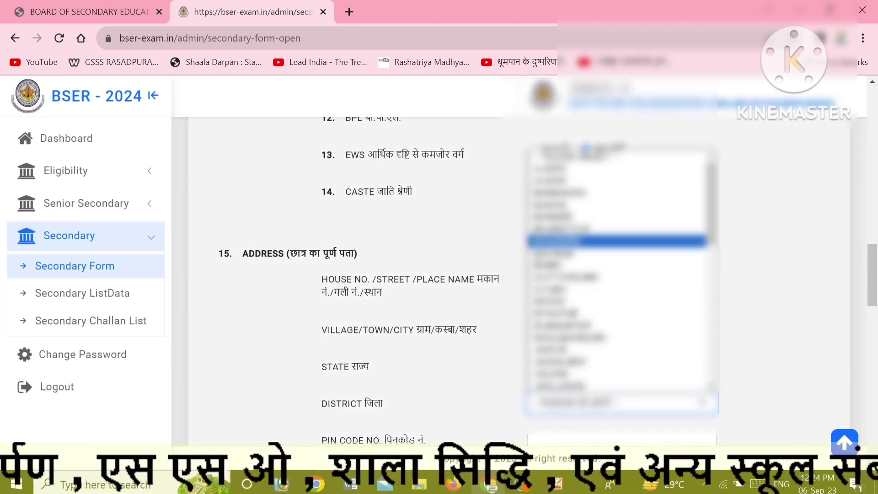
pyautogui.click(570, 241)
pyautogui.click(464, 358)
pyautogui.scroll(-2, 464, 359)
pyautogui.click(556, 303)
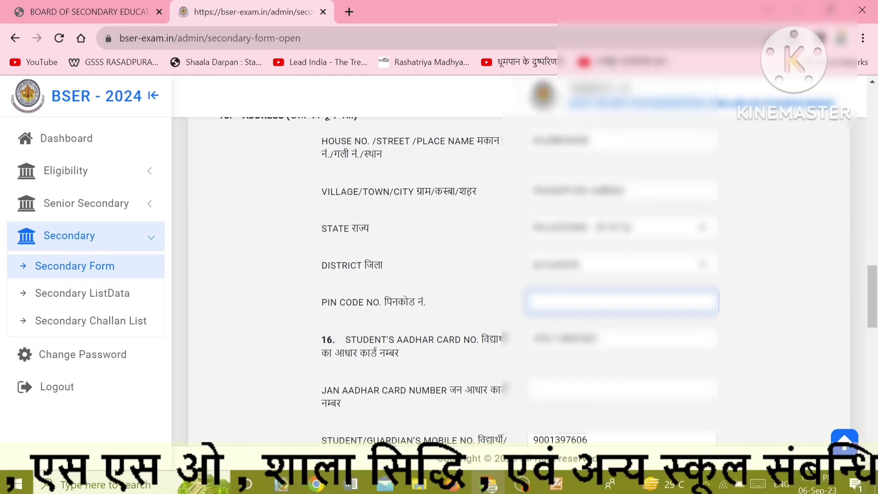
pyautogui.write('31101')
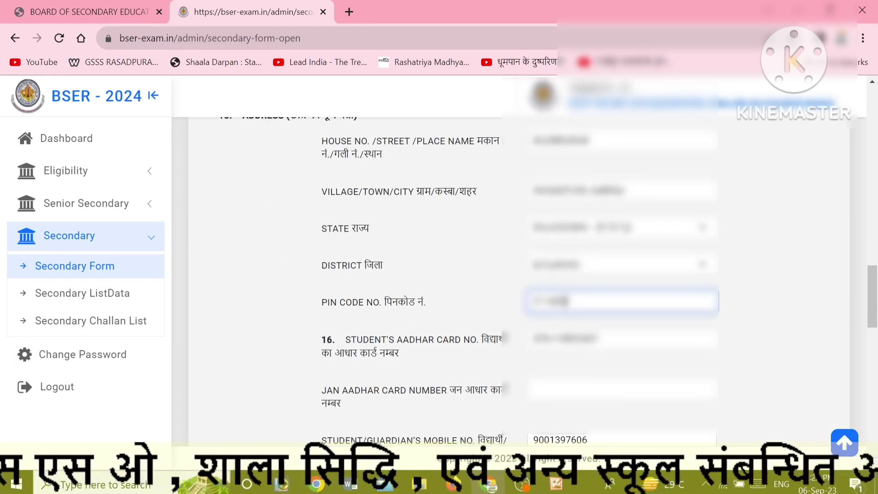
pyautogui.press('Tab')
# Choose the family annual income range from its dropdown.
pyautogui.scroll(-3, 559, 319)
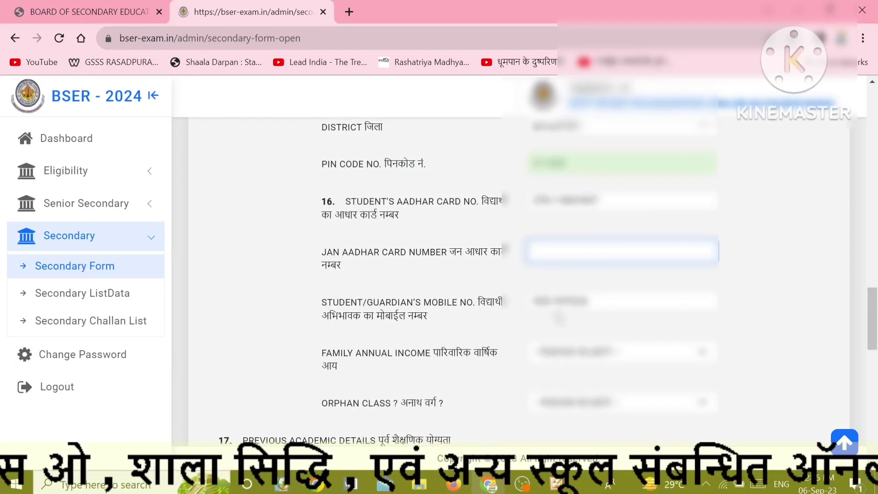
pyautogui.click(563, 360)
pyautogui.click(556, 250)
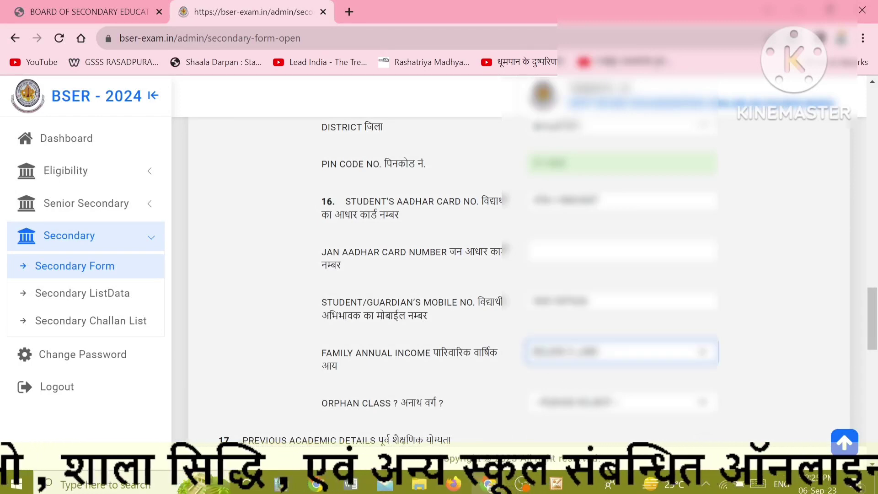
pyautogui.click(507, 338)
pyautogui.scroll(-3, 549, 297)
pyautogui.click(548, 264)
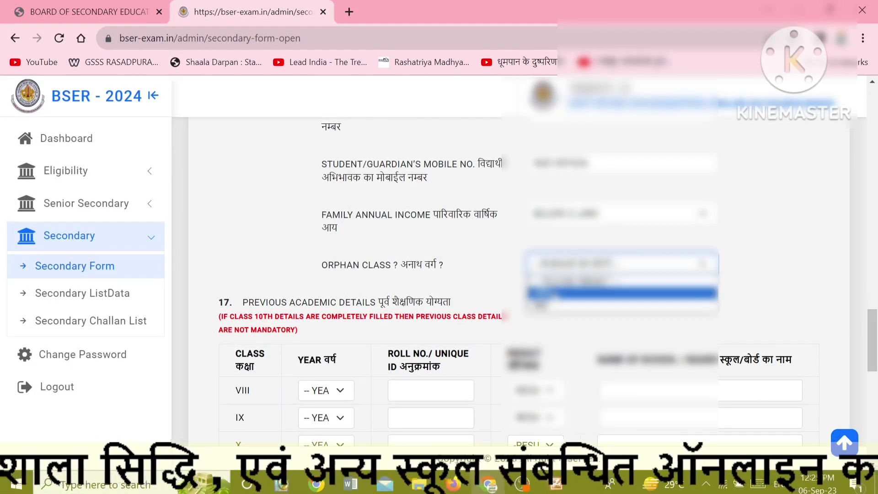
# Set Orphan Class to NO and fill class VIII: 2022, roll number, PASS, school GSSS RASADPURARA.
pyautogui.click(548, 305)
pyautogui.click(484, 274)
pyautogui.scroll(-3, 457, 275)
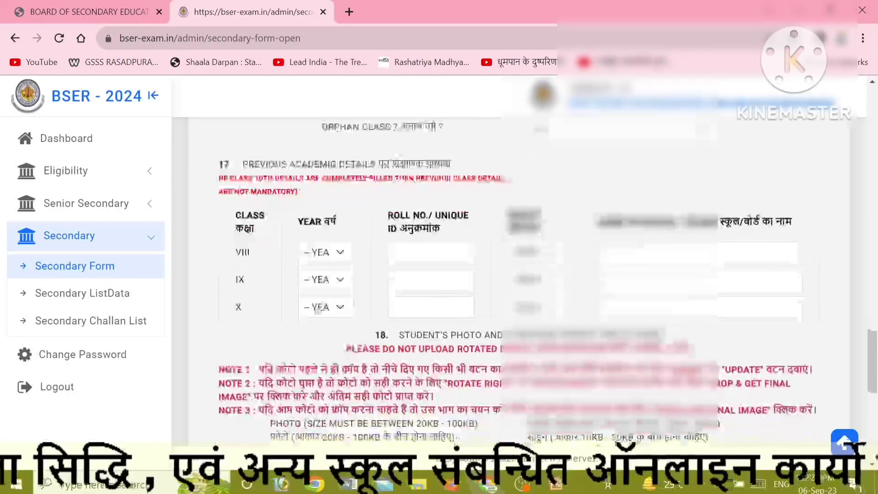
pyautogui.click(339, 255)
pyautogui.scroll(-4, 317, 232)
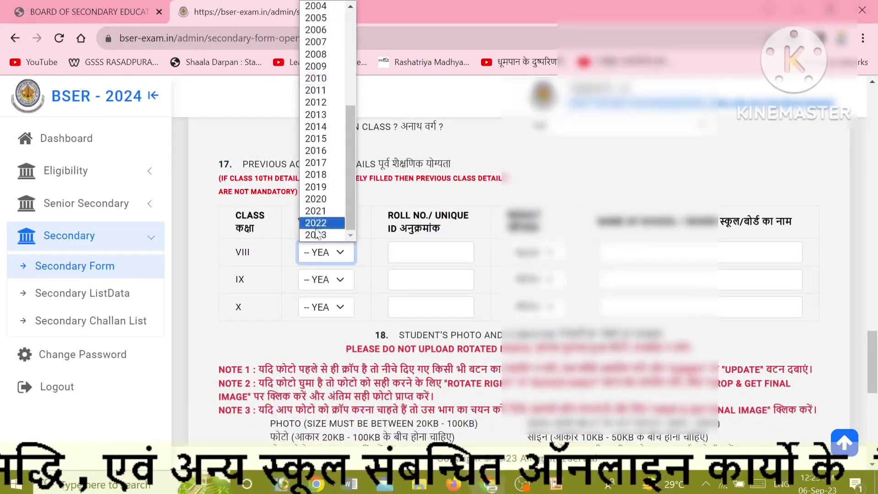
pyautogui.click(317, 223)
pyautogui.click(394, 252)
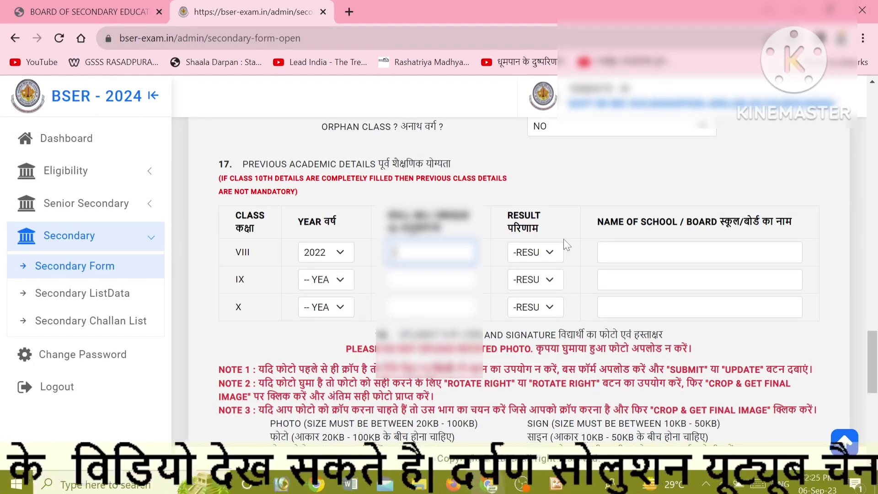
pyautogui.write('1234567')
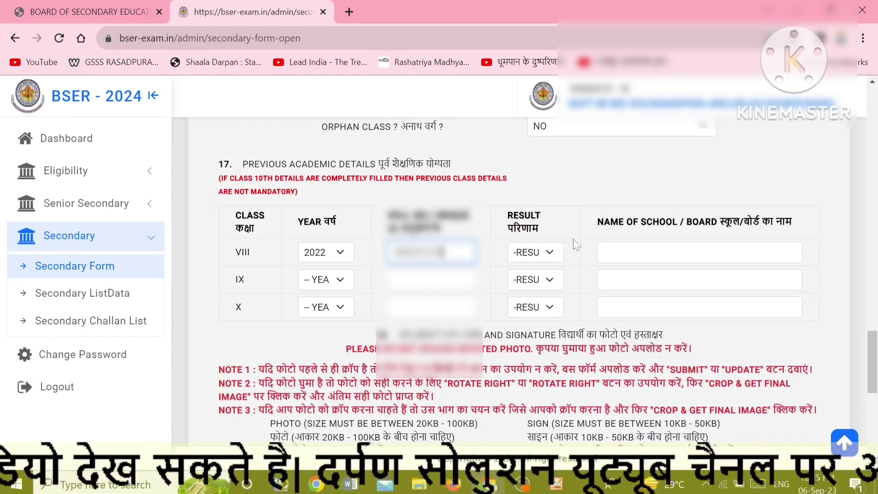
pyautogui.click(525, 256)
pyautogui.click(525, 280)
pyautogui.click(640, 253)
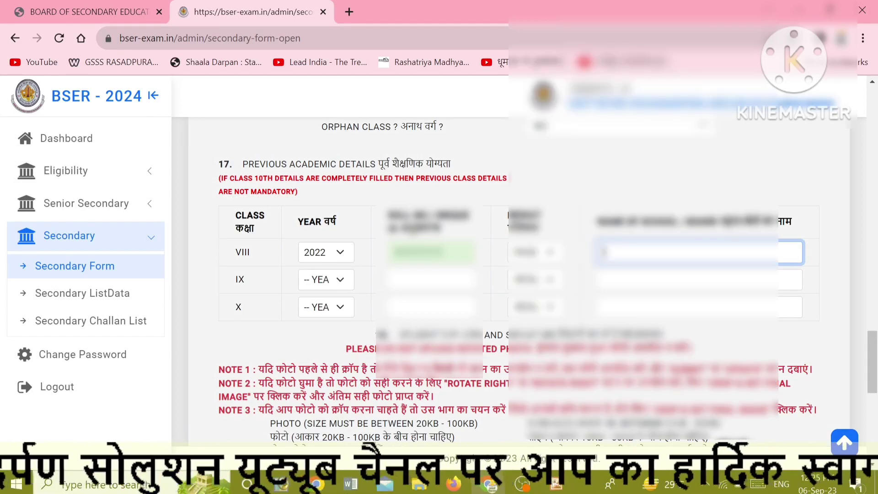
pyautogui.write('GSSS ')
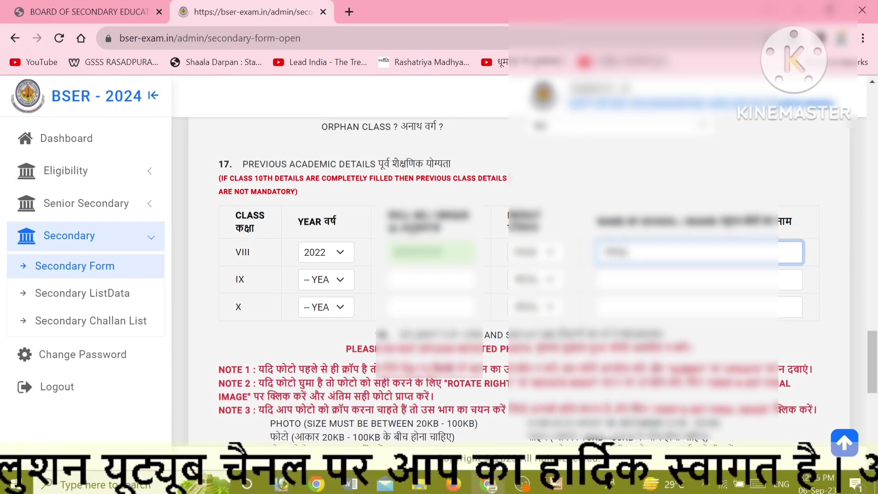
pyautogui.write('RASADPURA')
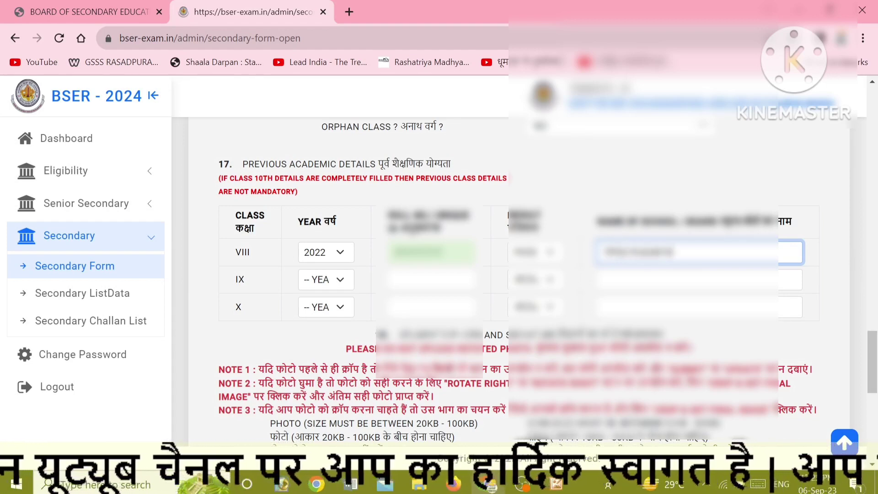
pyautogui.write('RA')
# Fill the class IX row: year 2023, roll number, school GSSS RASADPURA,ALWAR.
pyautogui.press('Tab')
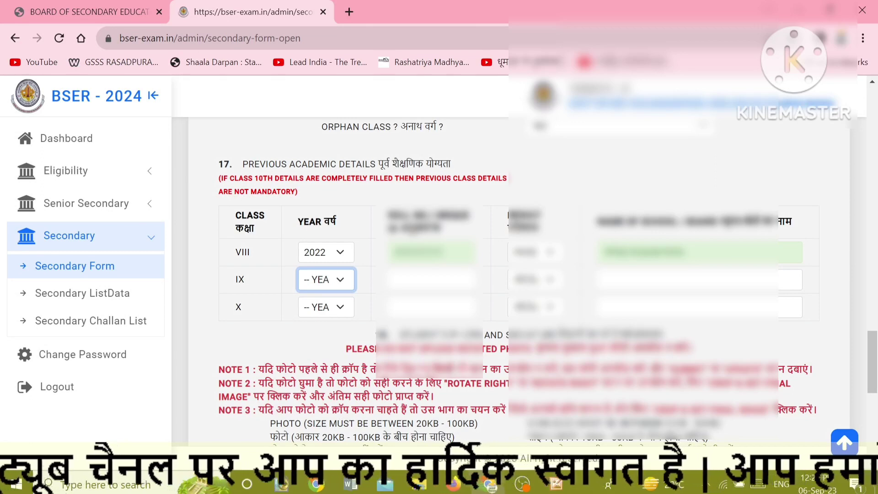
pyautogui.press('Down')
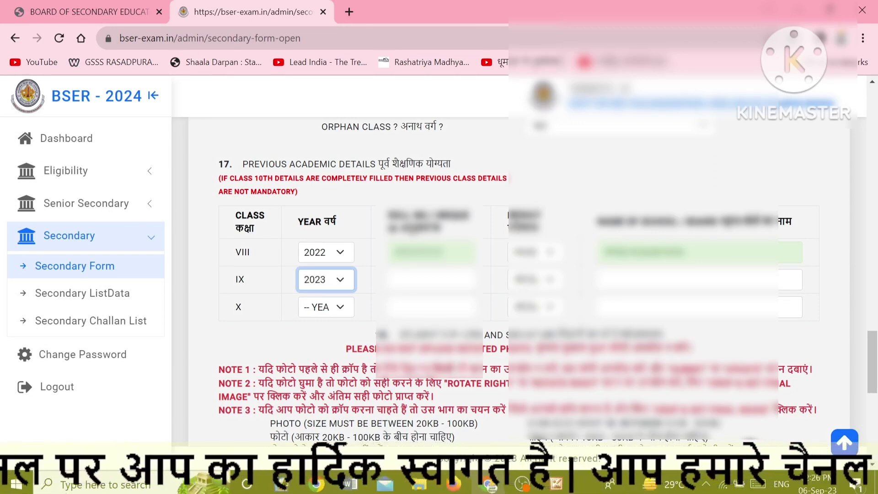
pyautogui.press('Tab')
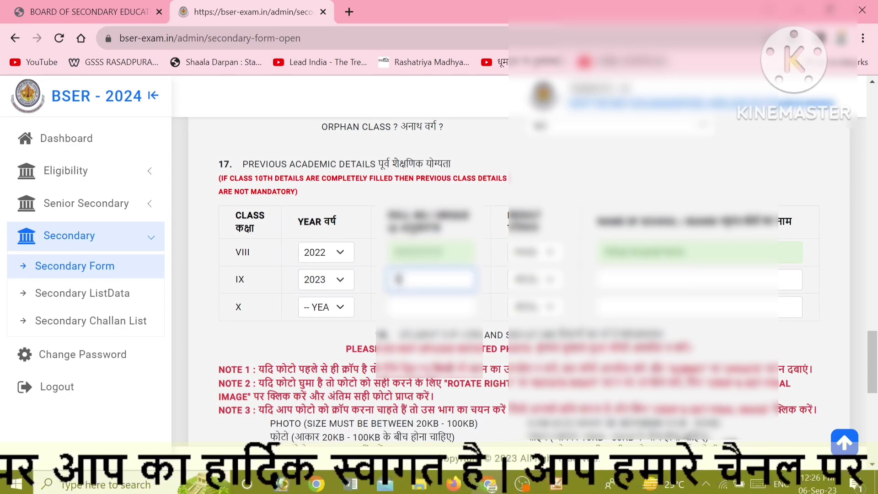
pyautogui.write('05')
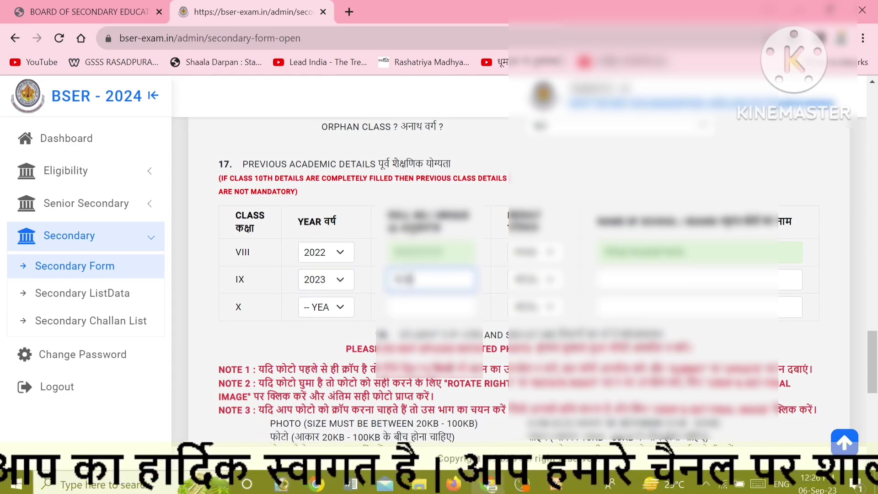
pyautogui.press('Tab')
pyautogui.press('Tab')
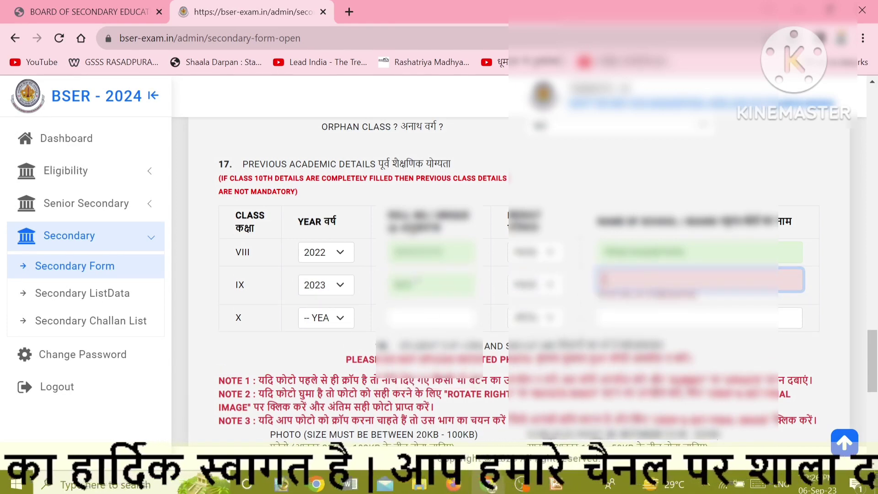
pyautogui.write('GSSS')
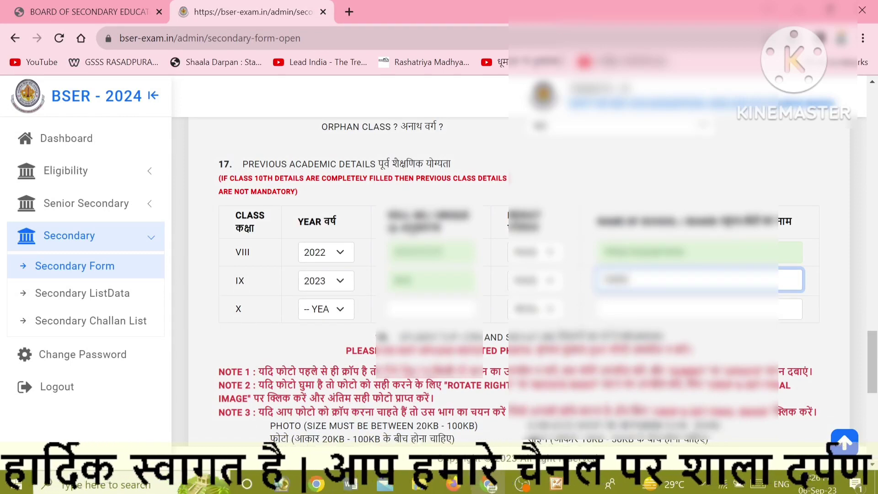
pyautogui.write(' RASADPU')
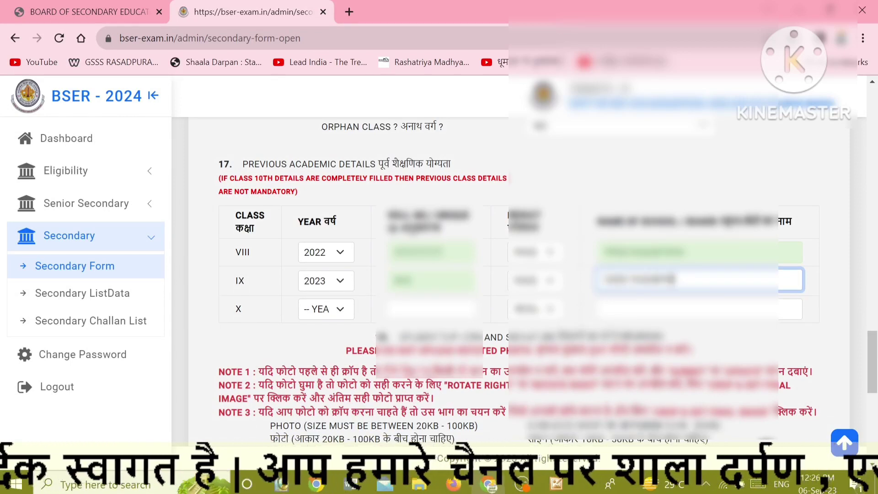
pyautogui.write('RA,AL')
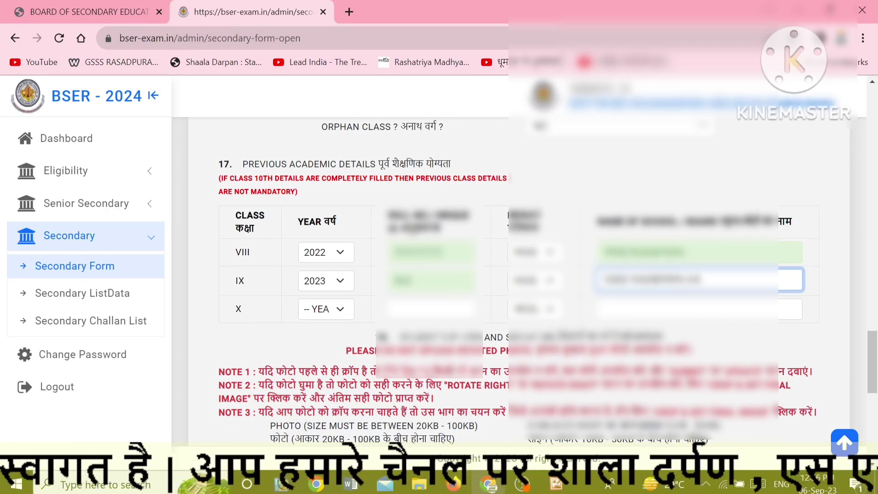
pyautogui.write('WAR')
pyautogui.press('Tab')
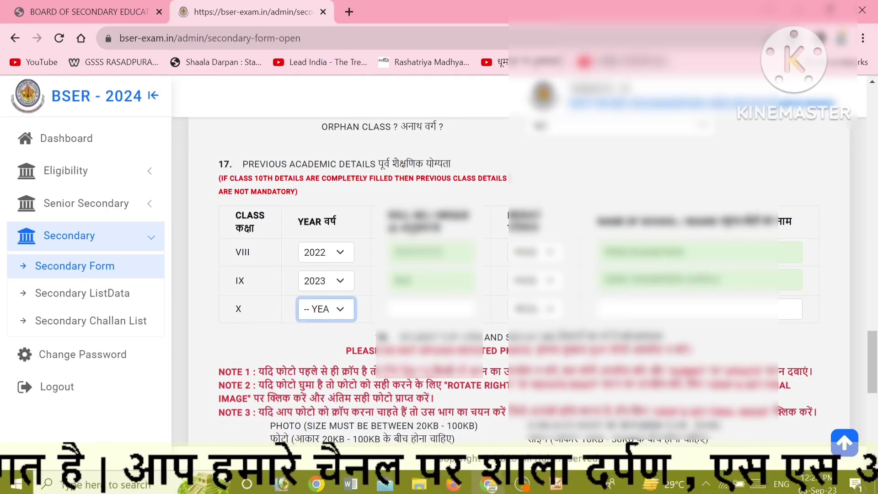
# Upload the student's photo file under Photo.
pyautogui.scroll(-7, 500, 339)
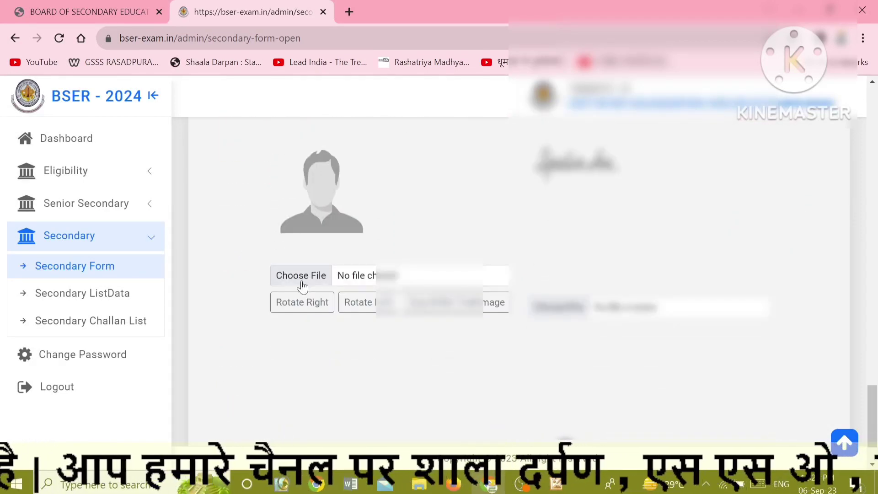
pyautogui.click(302, 281)
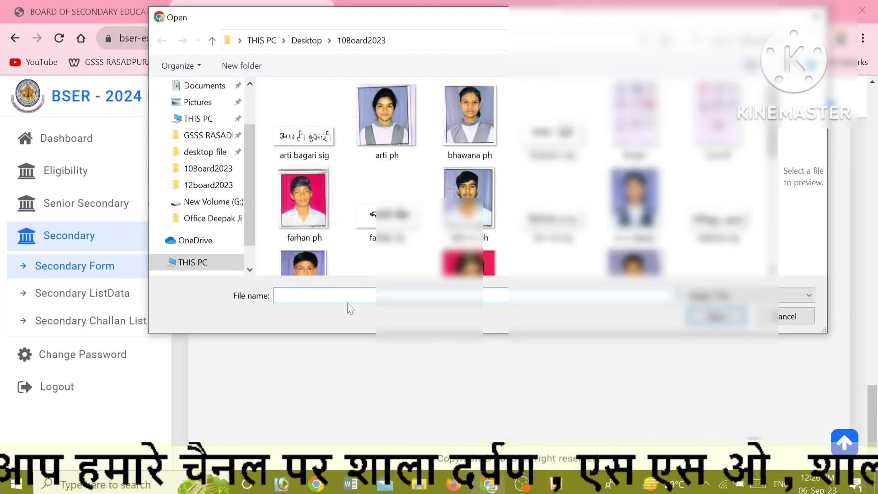
pyautogui.write('Ki')
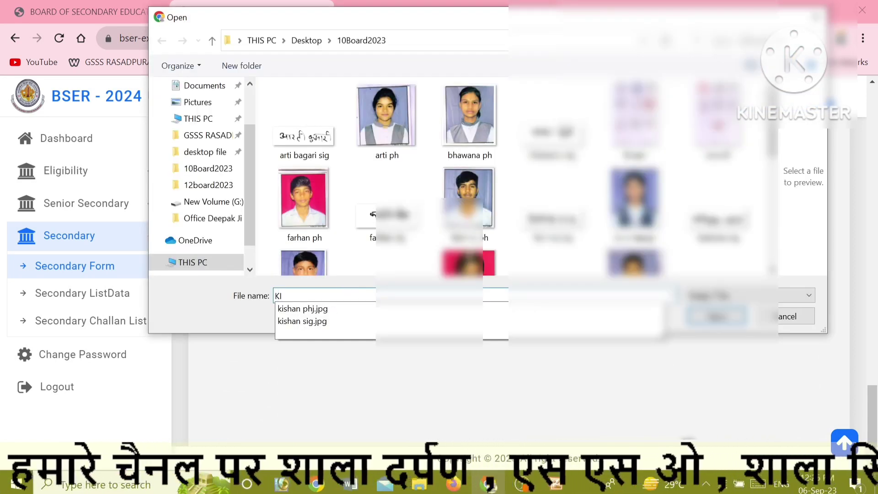
pyautogui.press('BackSpace')
pyautogui.press('BackSpace')
pyautogui.write('so')
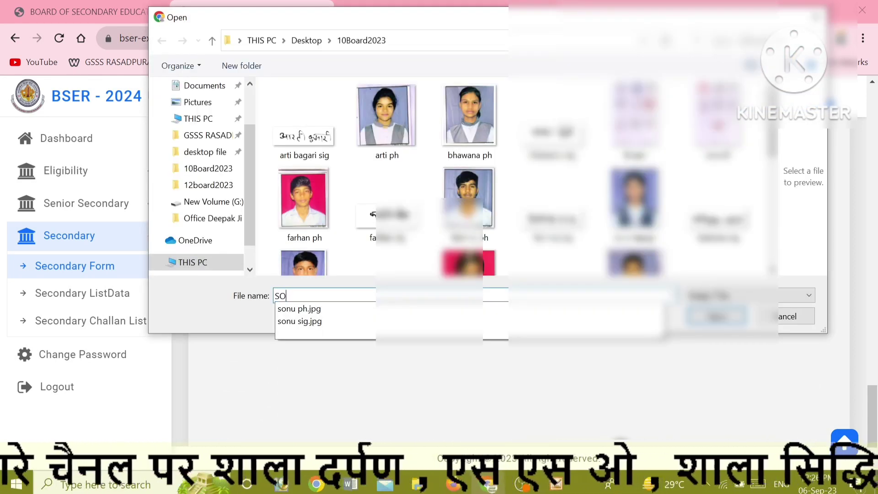
pyautogui.click(350, 310)
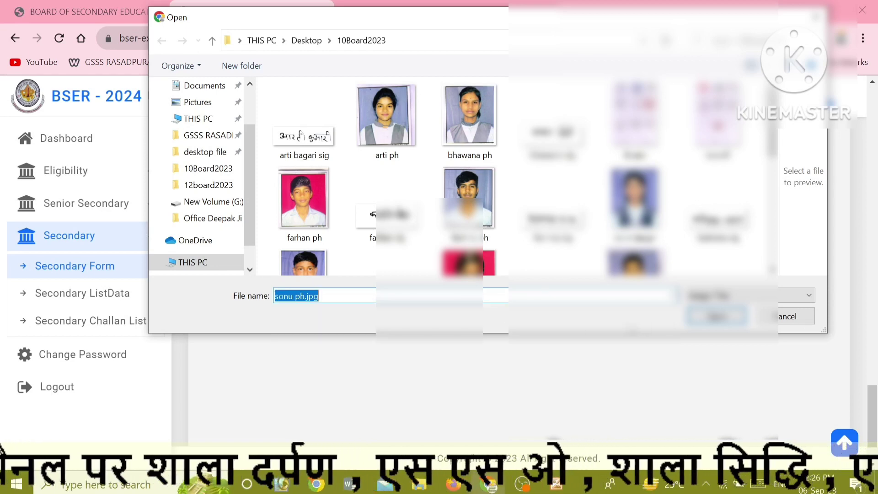
pyautogui.press('Return')
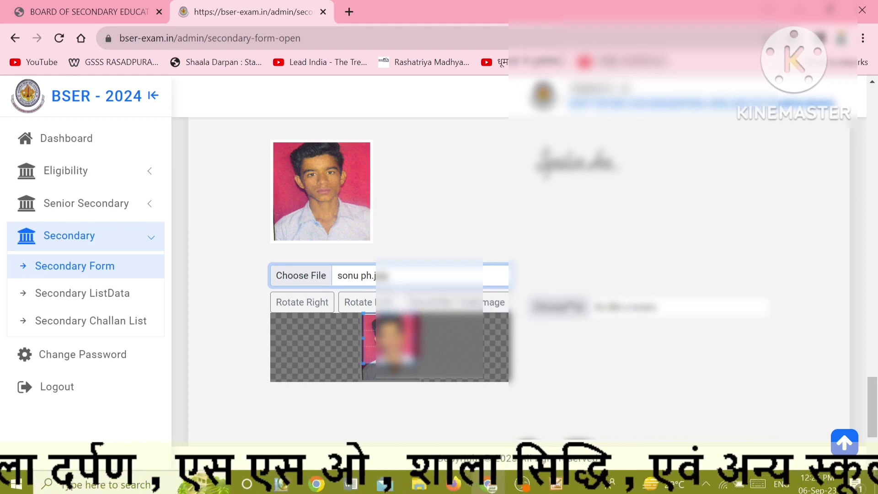
# Upload the student's signature file under Sign and submit the application.
pyautogui.click(574, 302)
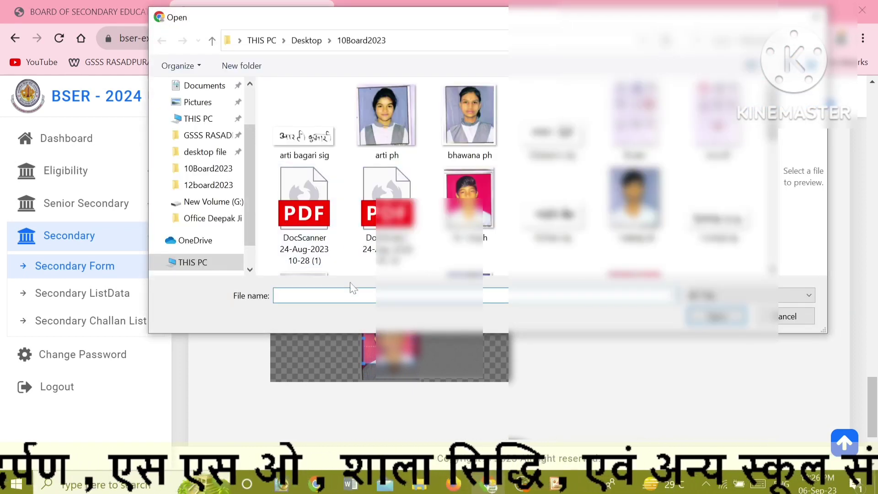
pyautogui.write('S')
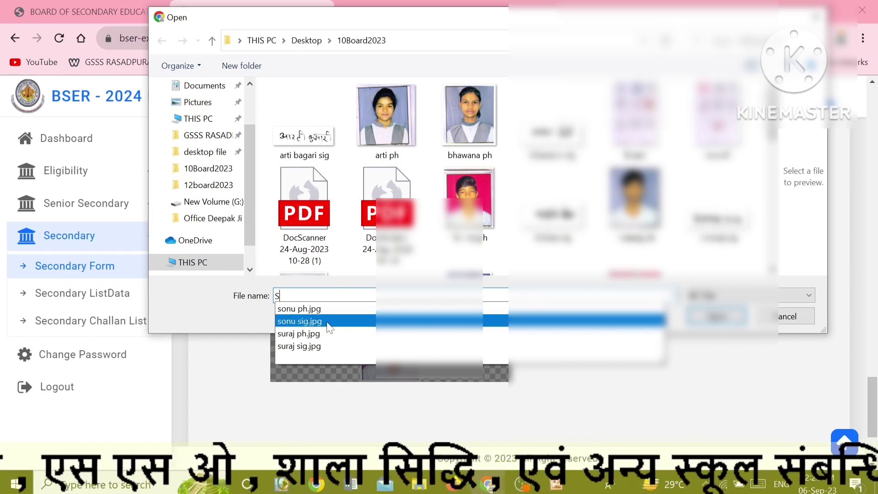
pyautogui.click(328, 321)
pyautogui.press('Return')
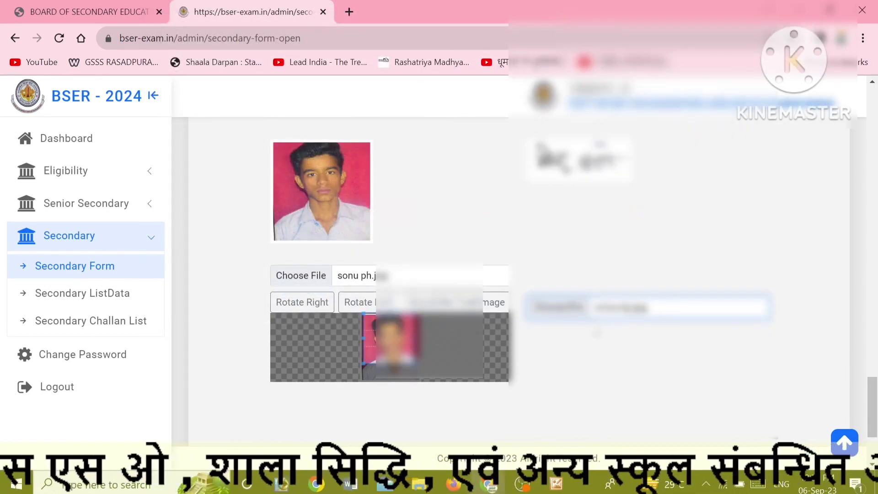
pyautogui.scroll(-3, 559, 327)
pyautogui.click(505, 405)
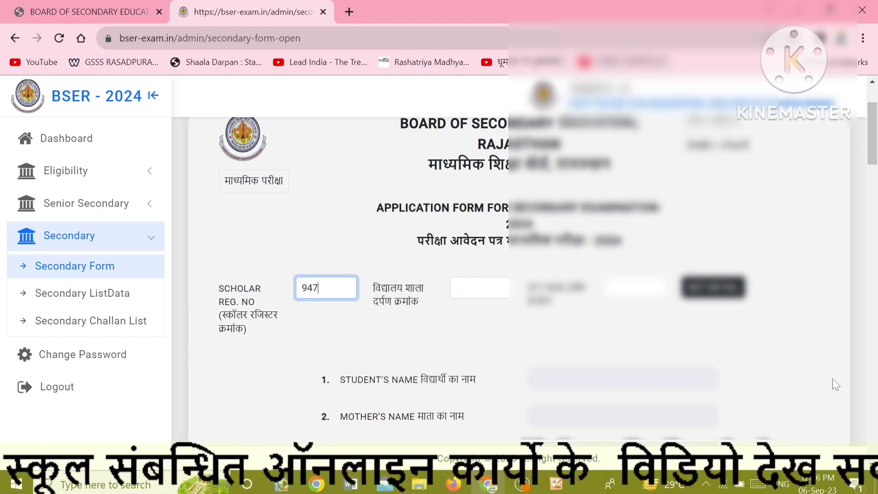
pyautogui.press('Tab')
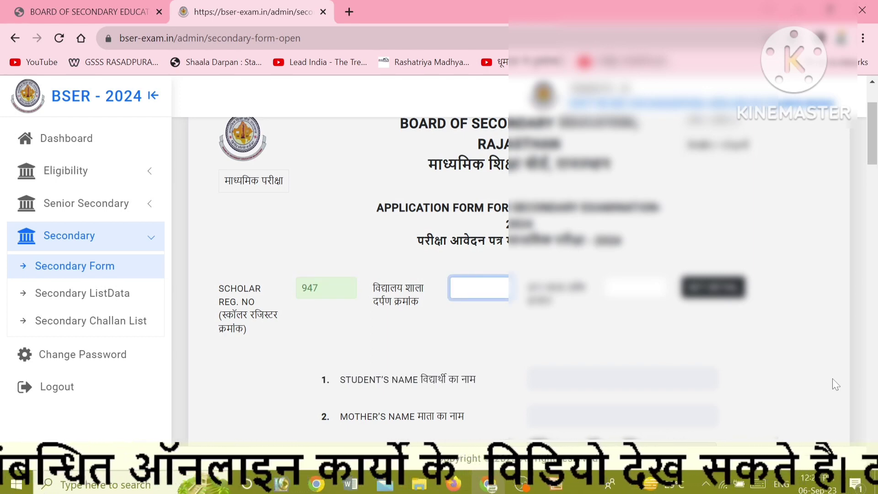
pyautogui.write('1')
pyautogui.press('BackSpace')
pyautogui.write('222669')
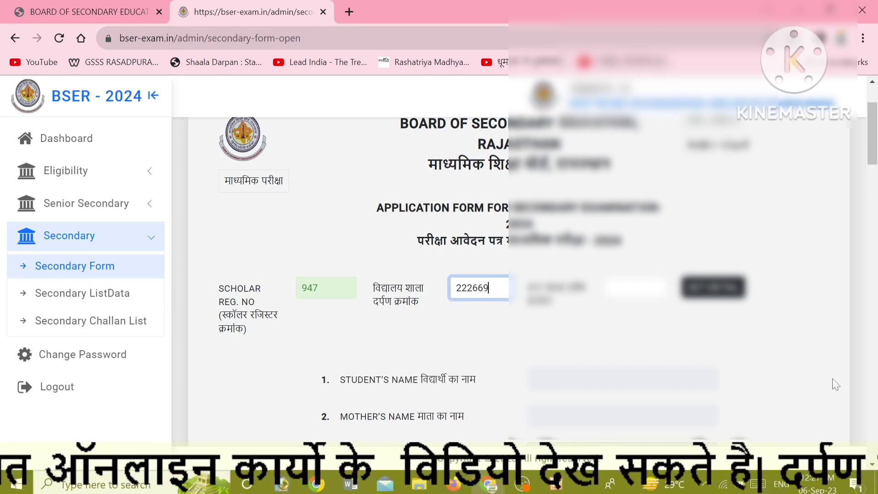
pyautogui.press('Tab')
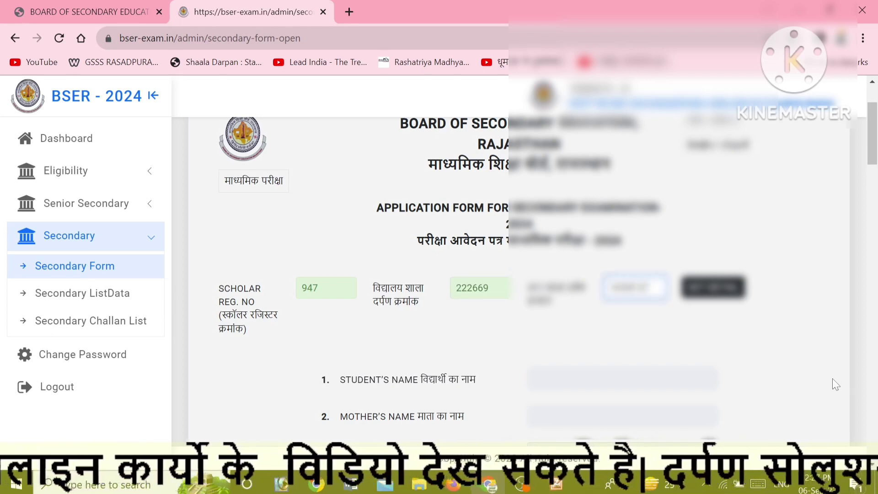
pyautogui.click(724, 294)
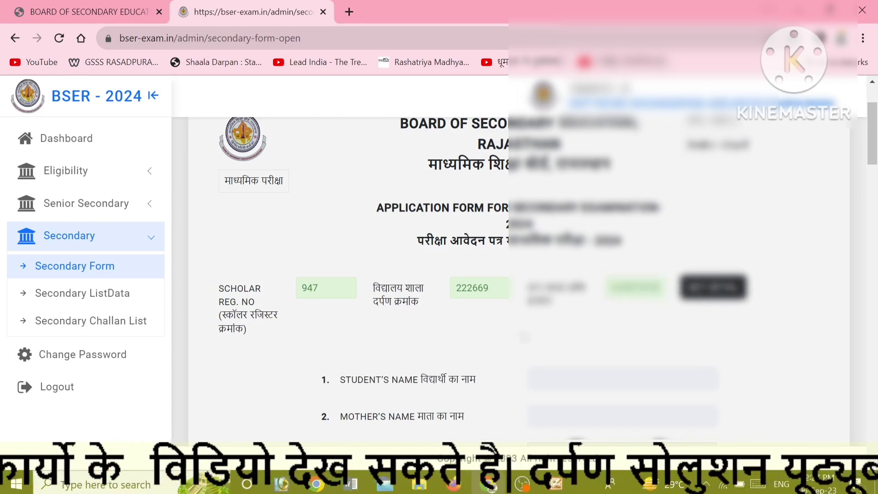
pyautogui.scroll(-6, 503, 274)
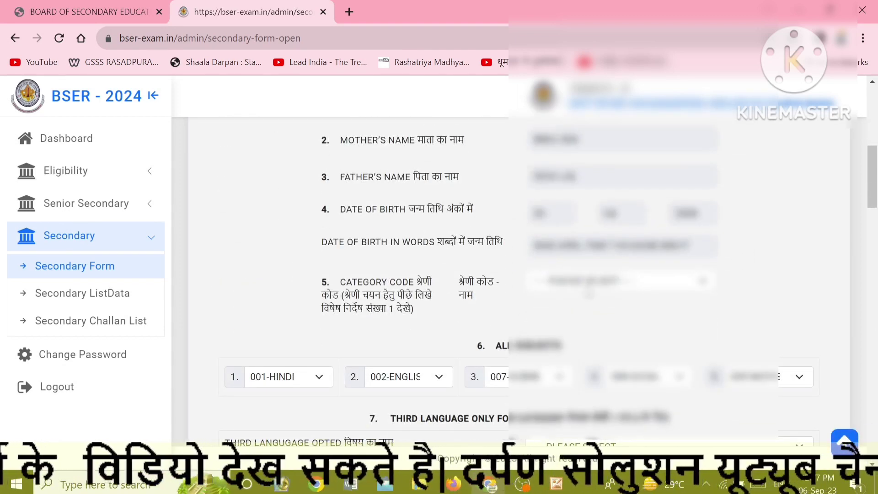
# Choose the student's category code and third language from their dropdowns.
pyautogui.click(588, 289)
pyautogui.click(565, 314)
pyautogui.click(525, 307)
pyautogui.scroll(-3, 526, 307)
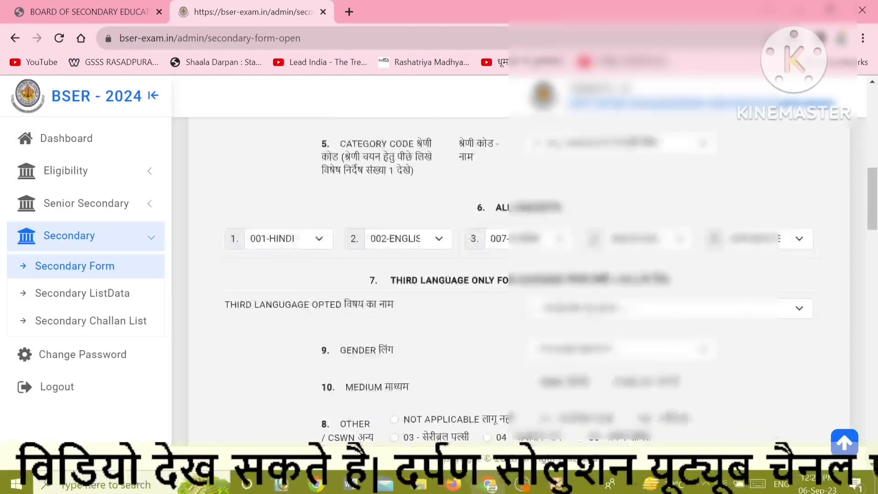
pyautogui.click(610, 304)
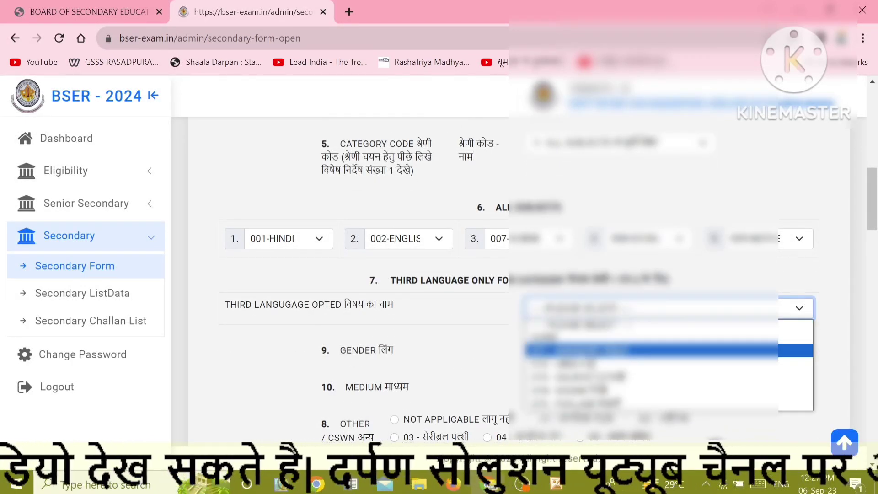
pyautogui.click(580, 350)
# Set the gender and medium, and mark Other/CSWN as NOT APPLICABLE.
pyautogui.scroll(-3, 503, 320)
pyautogui.click(551, 213)
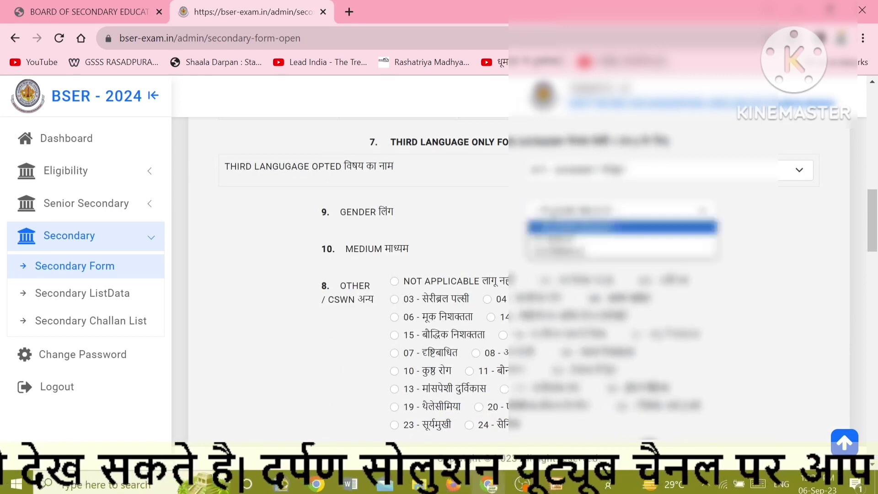
pyautogui.click(558, 253)
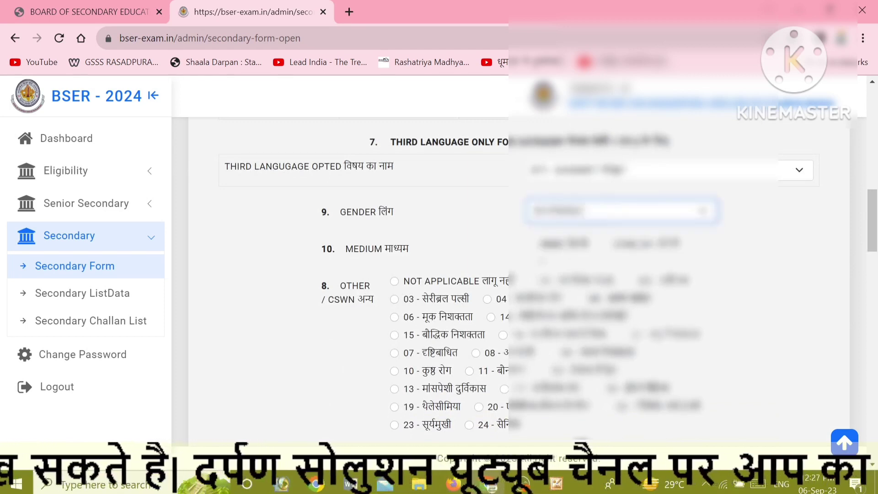
pyautogui.click(523, 255)
pyautogui.click(531, 245)
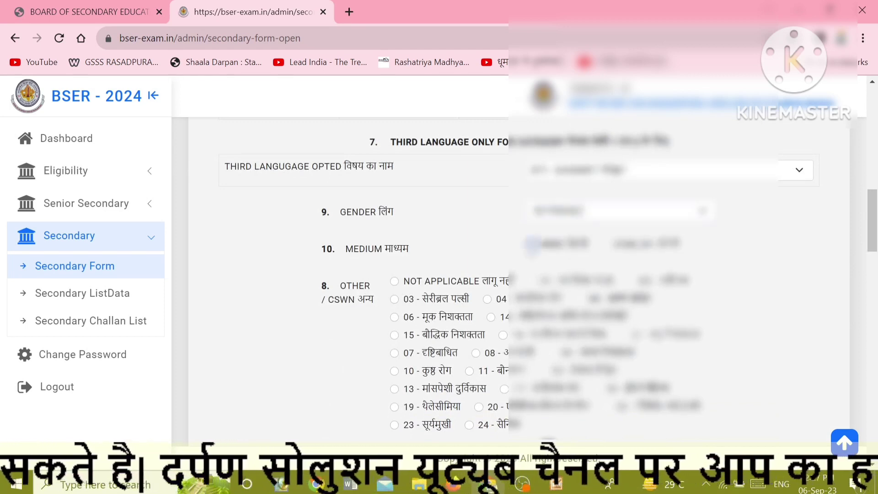
pyautogui.click(397, 282)
pyautogui.scroll(-6, 398, 281)
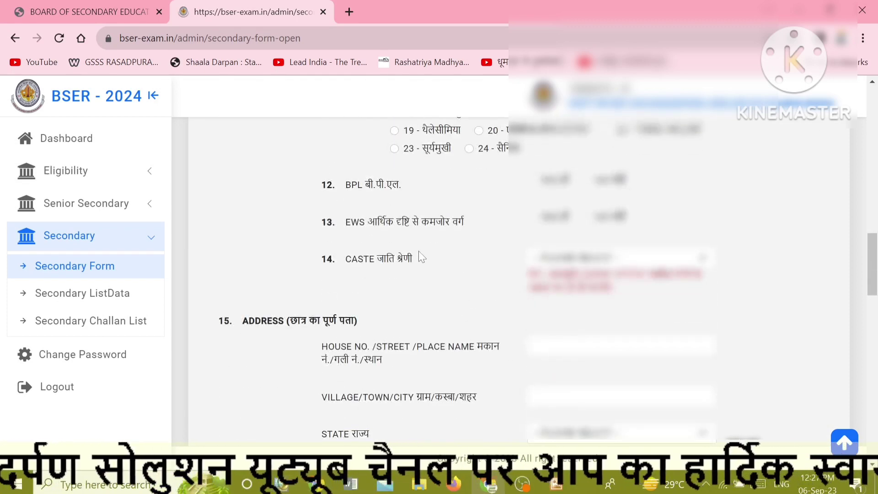
# Choose the student's caste category, first ST and then a different one, and answer the BPL and EWS questions.
pyautogui.click(569, 264)
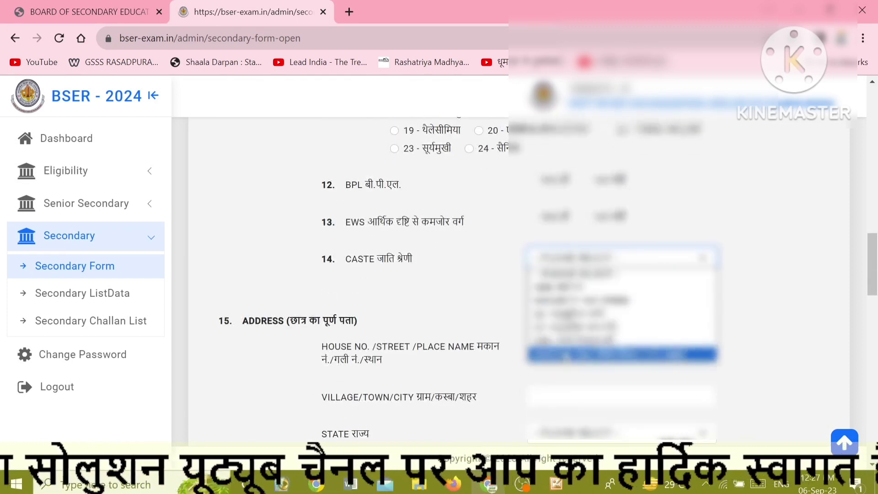
pyautogui.click(566, 354)
pyautogui.scroll(-3, 549, 274)
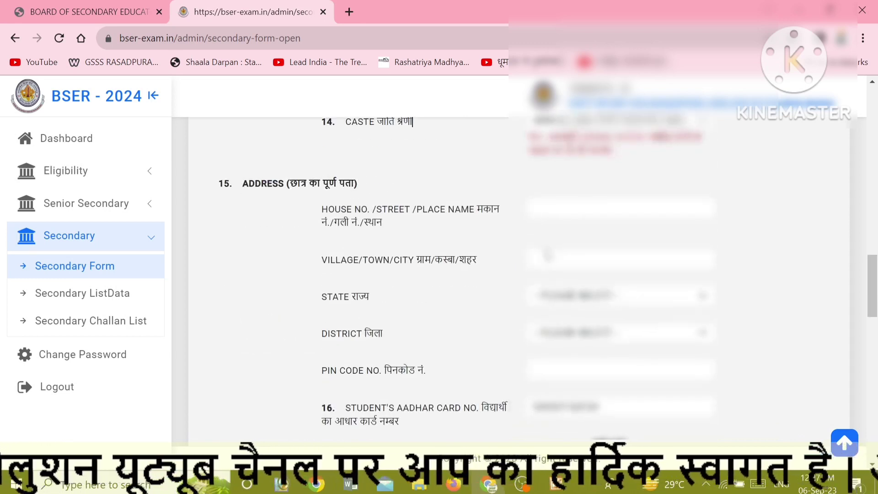
pyautogui.scroll(3, 547, 255)
pyautogui.click(567, 260)
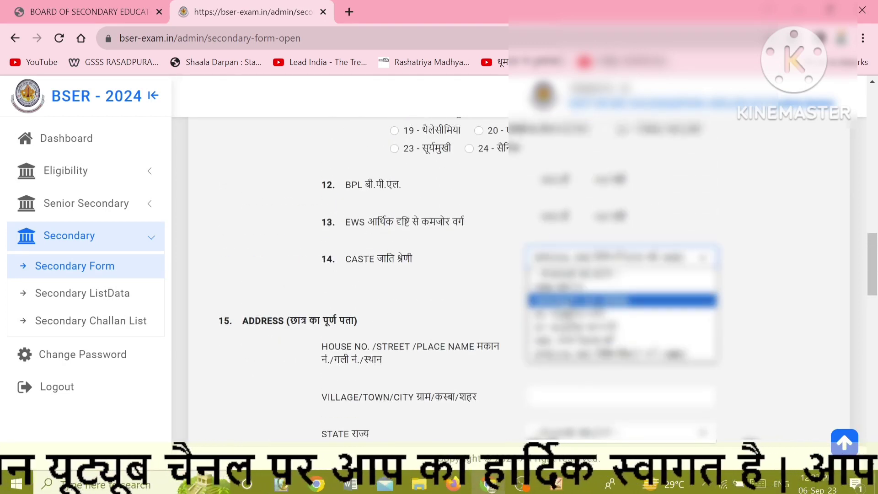
pyautogui.click(567, 327)
pyautogui.click(490, 289)
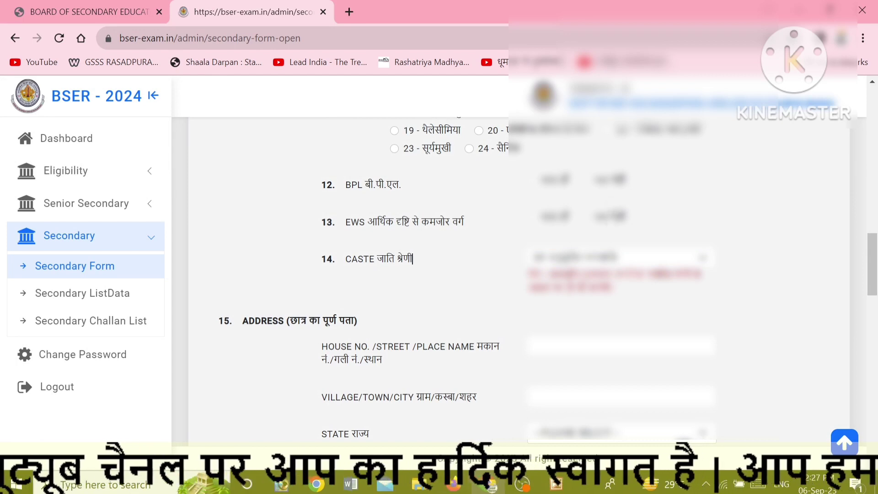
pyautogui.click(586, 180)
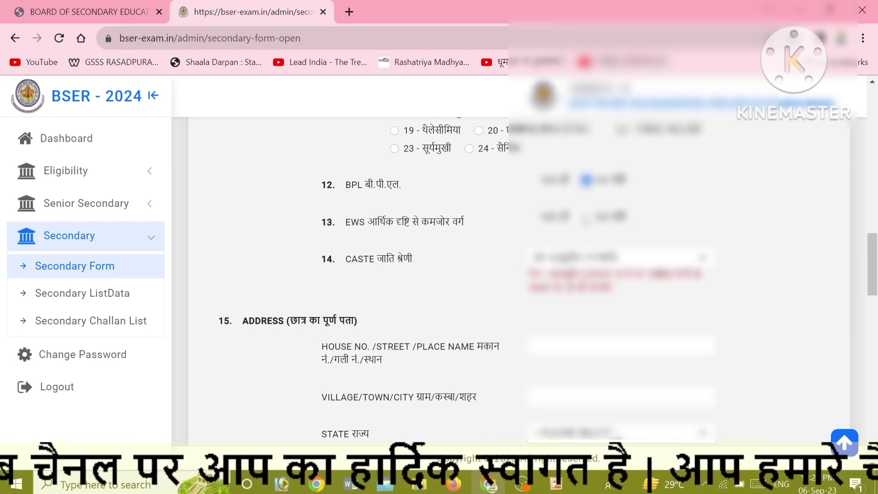
pyautogui.click(585, 217)
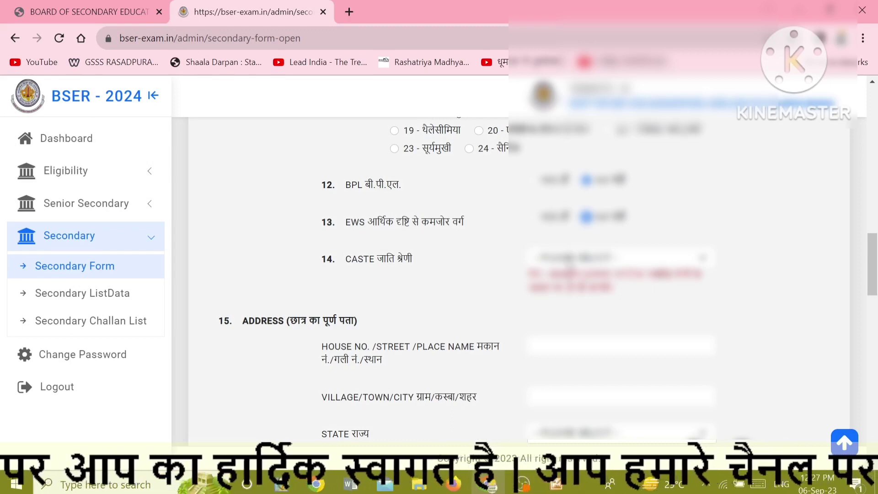
pyautogui.click(568, 257)
pyautogui.click(553, 311)
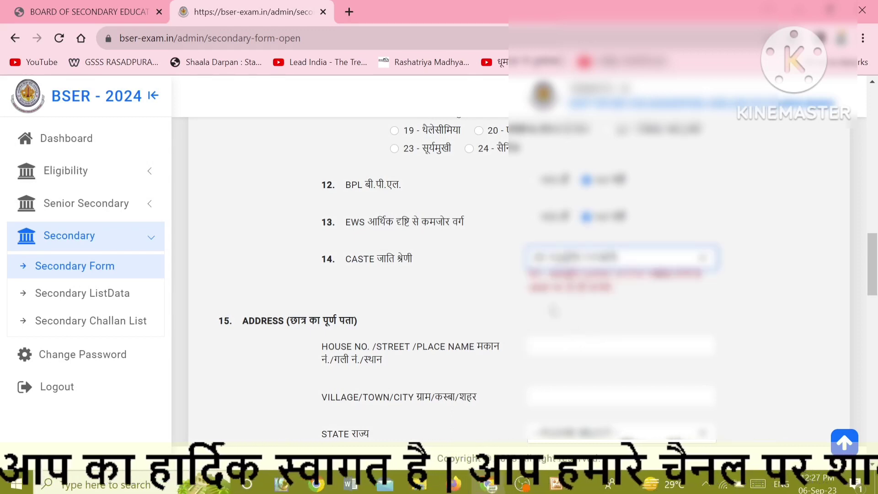
pyautogui.click(574, 305)
# Enter house 'warad' and village 'raWAL', then pick the state with 'r' and the district with 'c'.
pyautogui.click(563, 345)
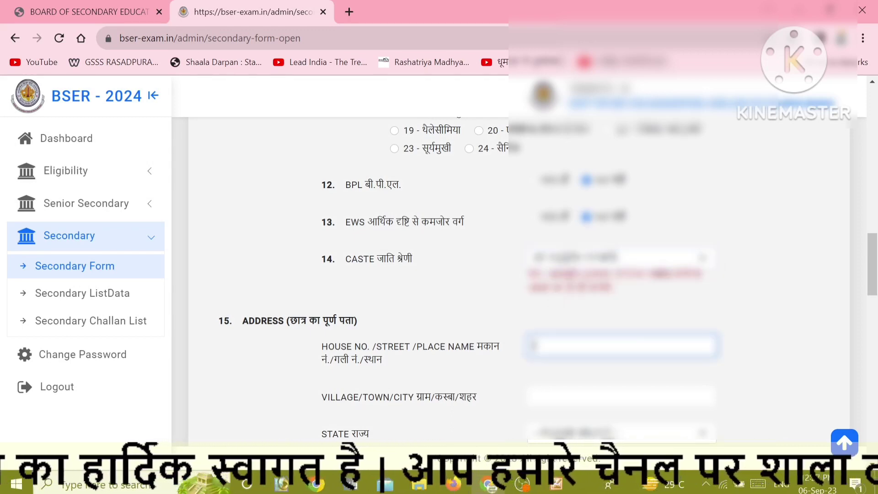
pyautogui.write('warad')
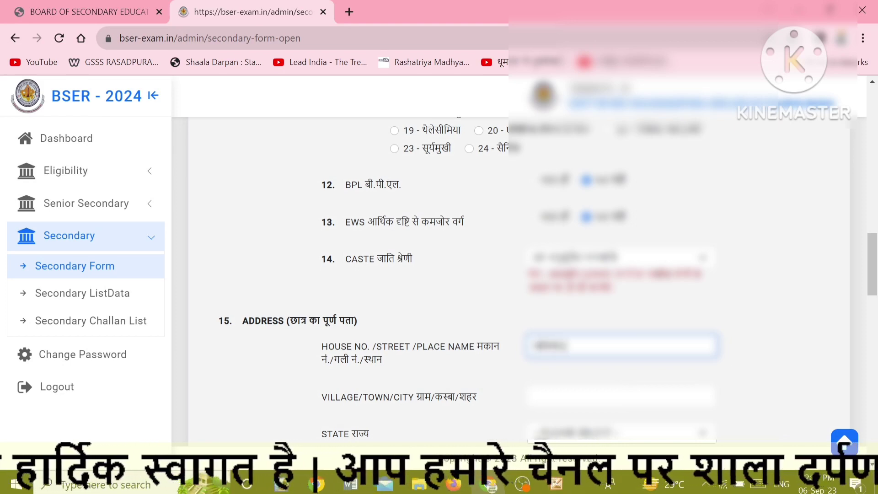
pyautogui.press('Tab')
pyautogui.write('ra')
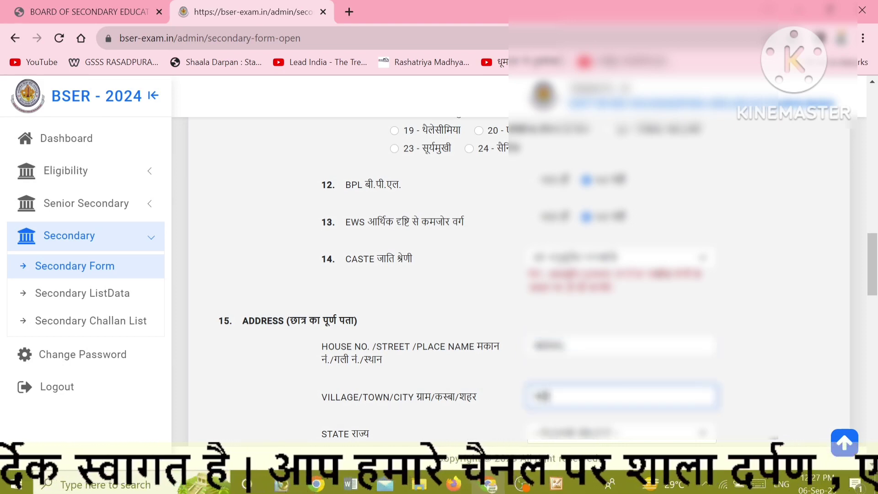
pyautogui.write('WAL')
pyautogui.press('Tab')
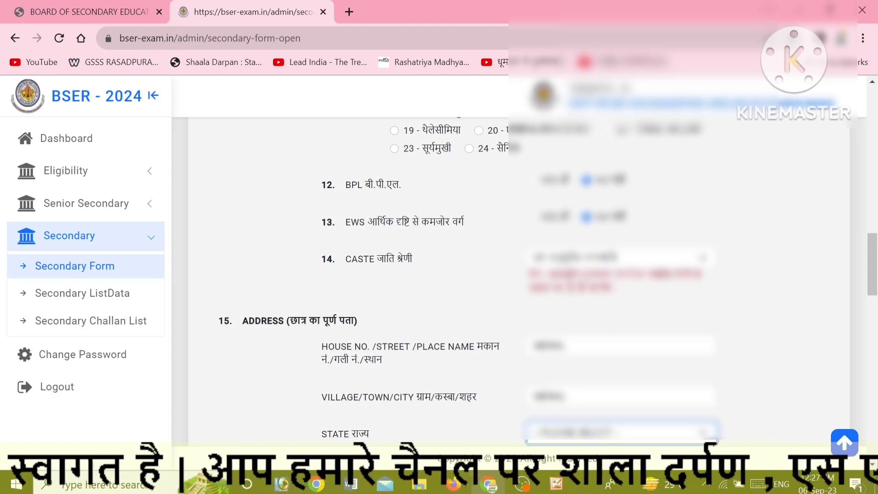
pyautogui.scroll(-1, 658, 438)
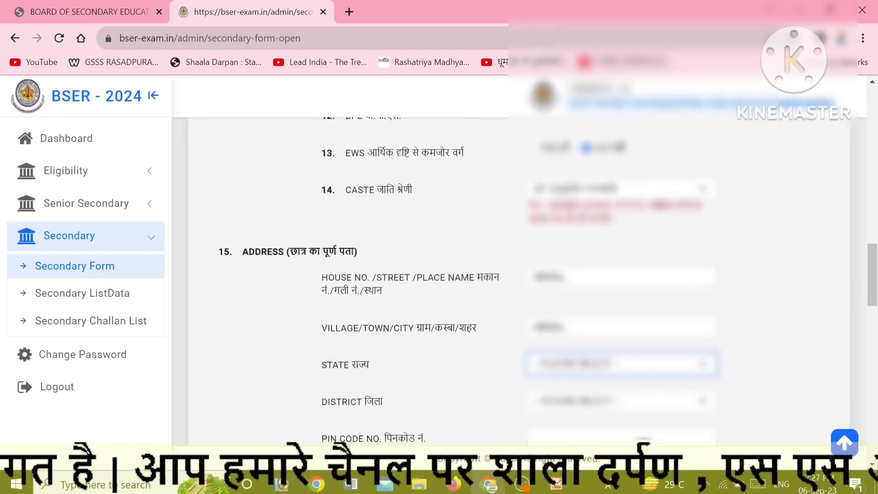
pyautogui.click(557, 371)
pyautogui.press('r')
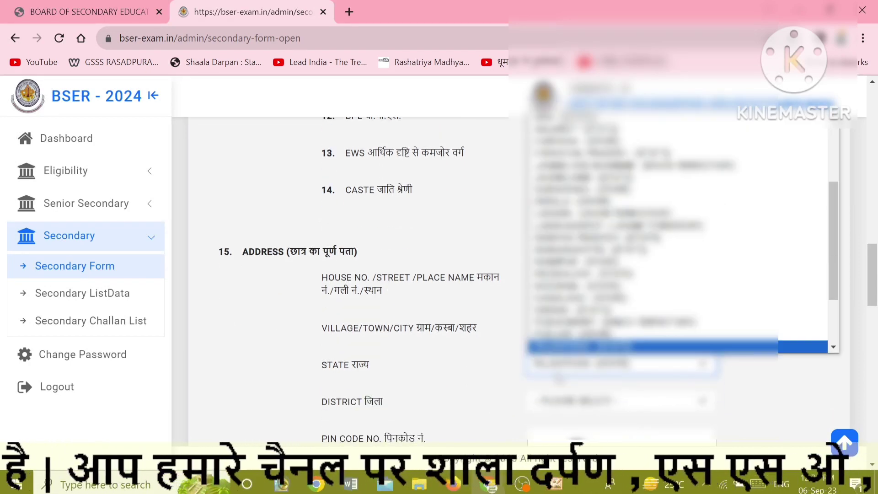
pyautogui.press('Return')
pyautogui.press('Tab')
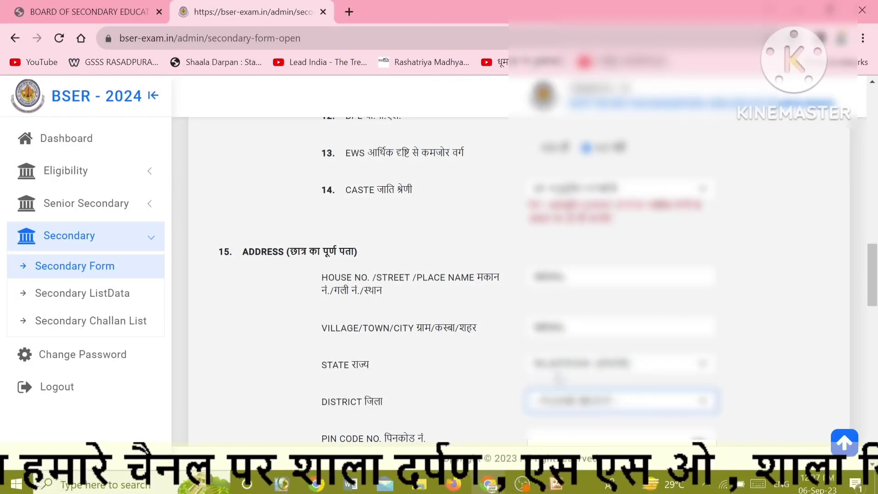
pyautogui.press('c')
pyautogui.press('Tab')
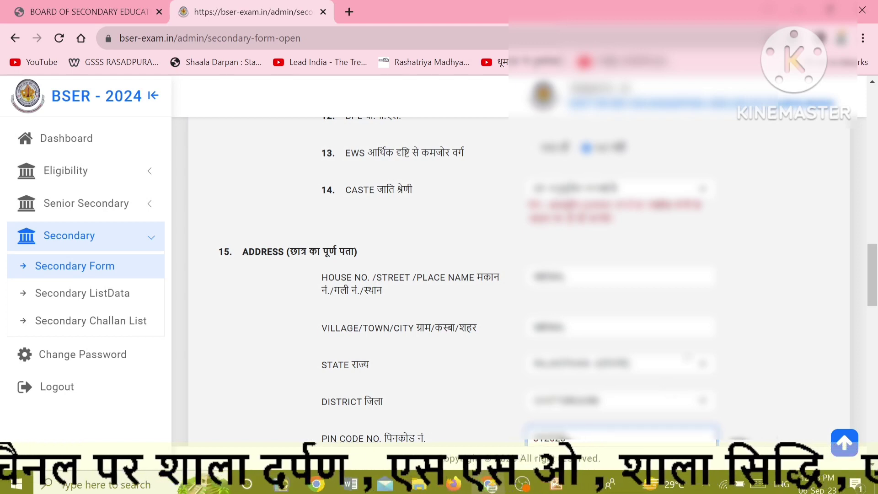
# Pick the family annual income range and answer the orphan class question.
pyautogui.scroll(-3, 503, 274)
pyautogui.scroll(-5, 503, 275)
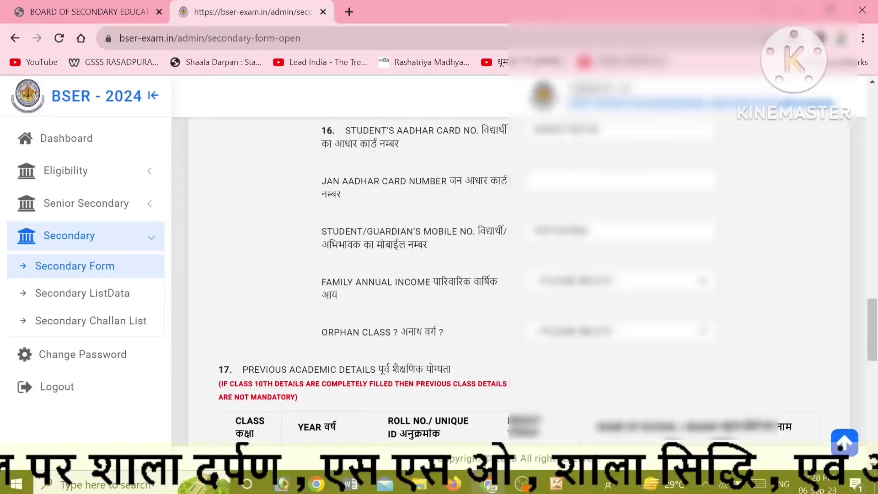
pyautogui.click(568, 284)
pyautogui.click(560, 310)
pyautogui.click(551, 333)
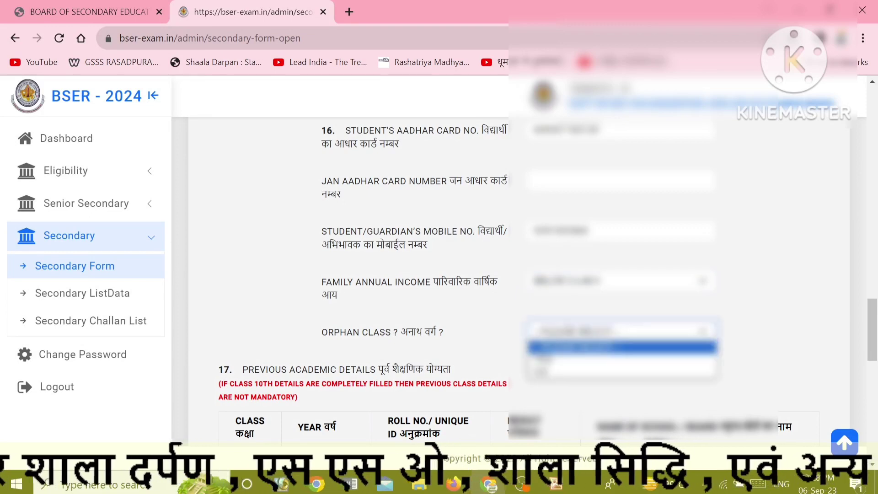
pyautogui.click(544, 373)
pyautogui.scroll(-2, 547, 358)
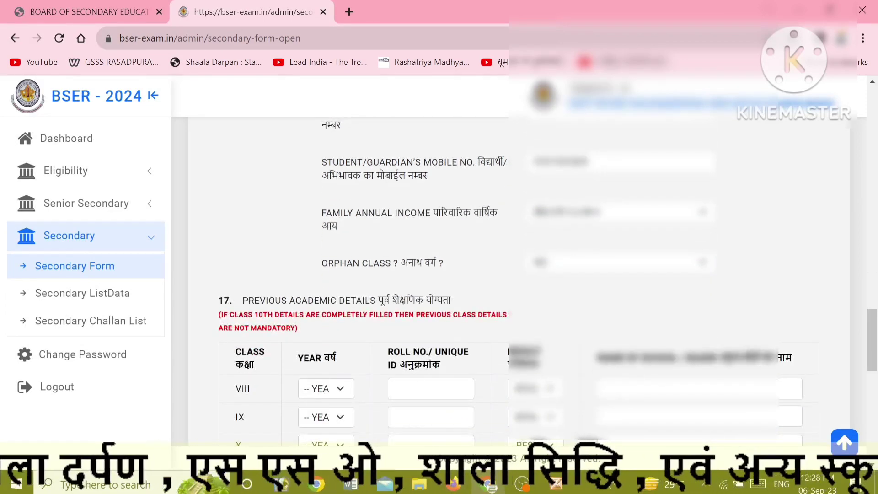
pyautogui.scroll(-1, 489, 345)
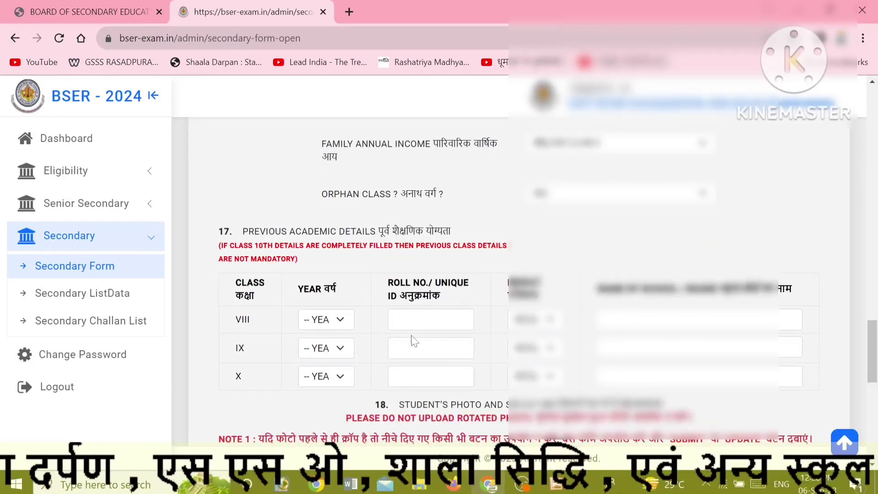
# Fill the class VIII row with year 2022, its result and school 'GSSS RASADPURAWAR'.
pyautogui.click(348, 320)
pyautogui.scroll(-5, 322, 300)
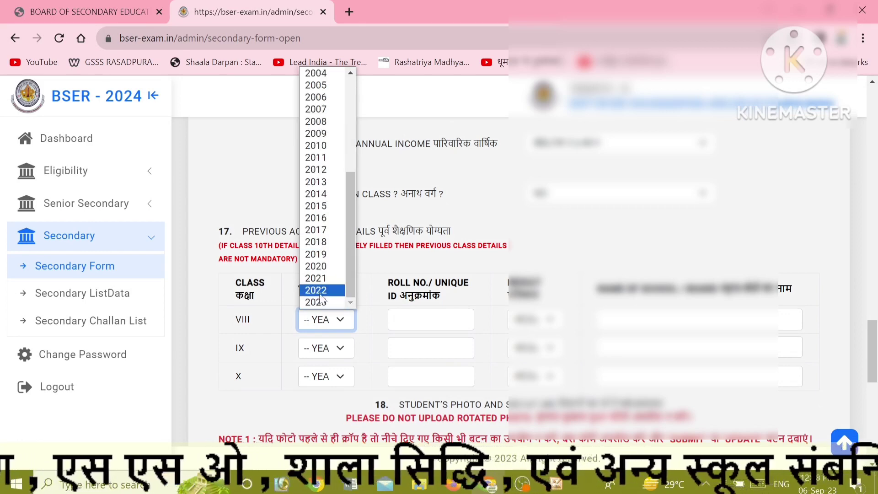
pyautogui.click(320, 293)
pyautogui.press('Tab')
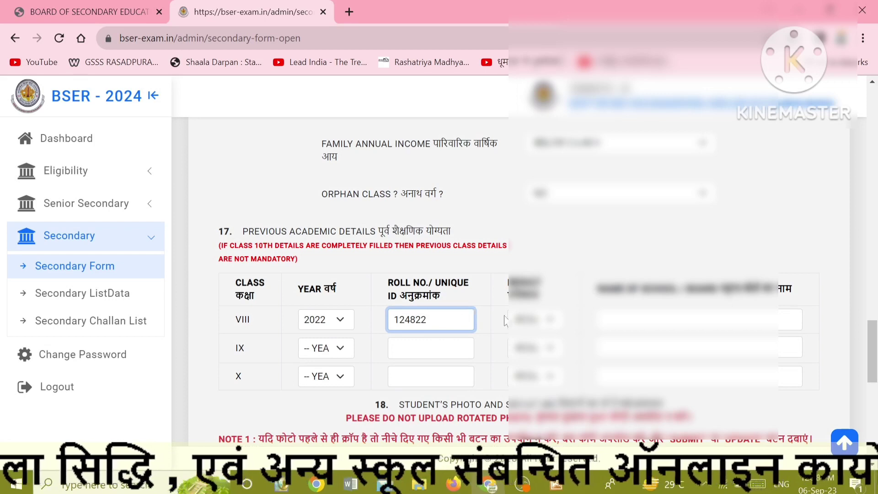
pyautogui.click(545, 322)
pyautogui.click(553, 343)
pyautogui.click(605, 319)
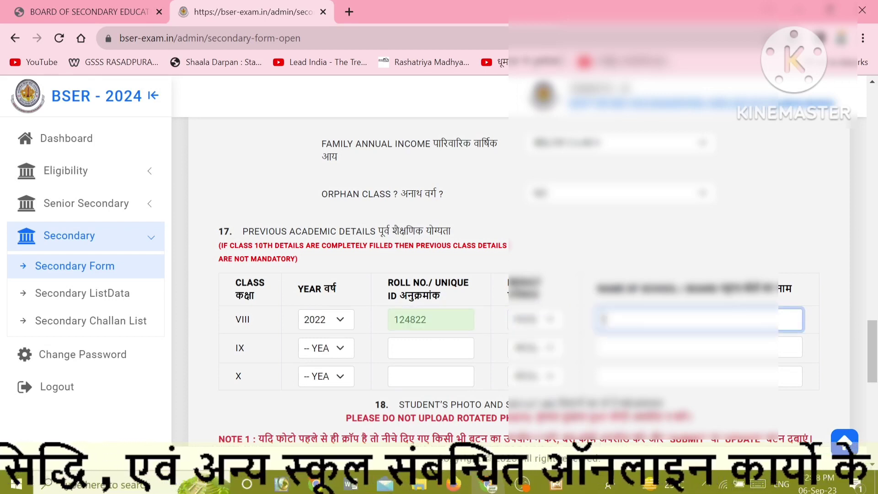
pyautogui.write('GS')
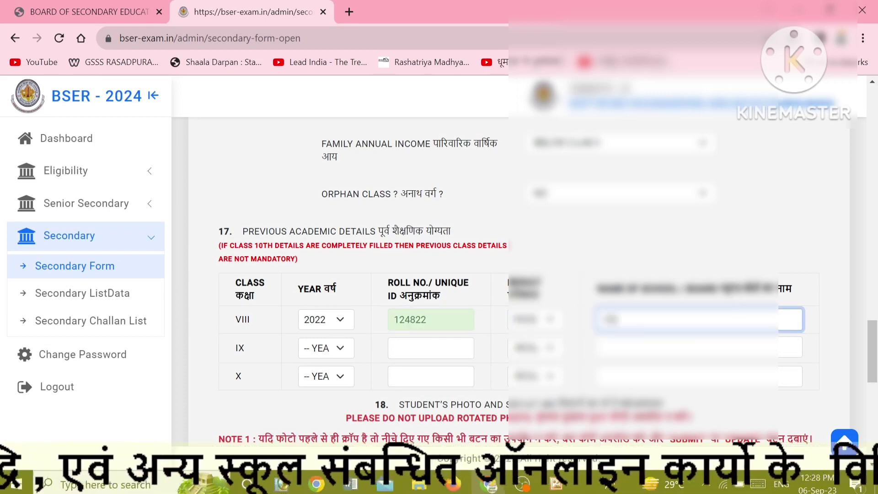
pyautogui.write('SS RASAD')
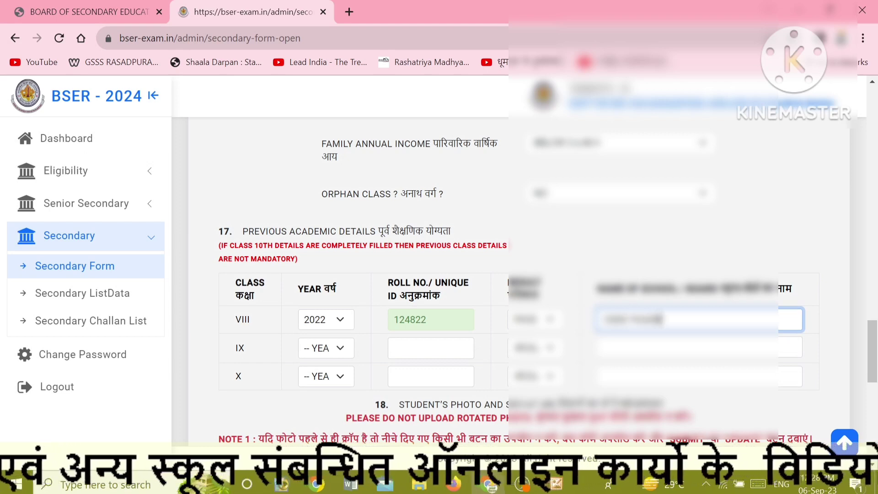
pyautogui.write('PURA')
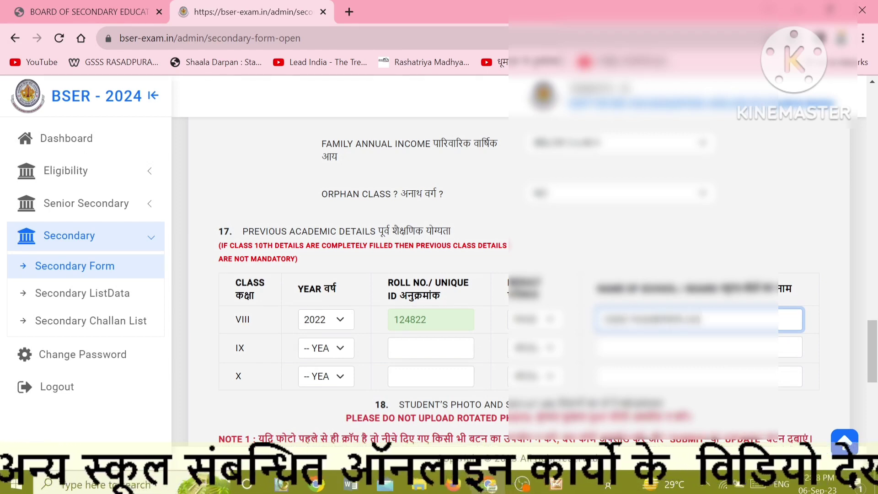
pyautogui.write('WAR')
pyautogui.press('Tab')
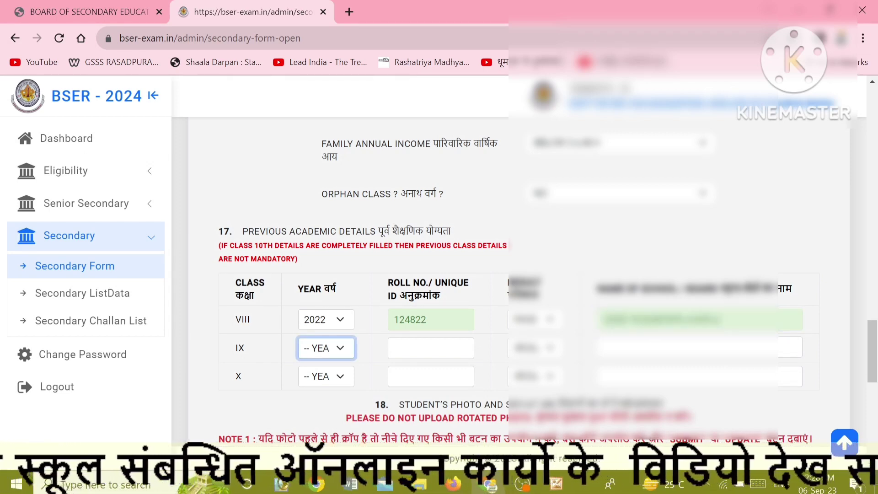
# Fill the class IX row with year 2023 and school name 'GSSS RASADPURA AJMER'.
pyautogui.click(307, 348)
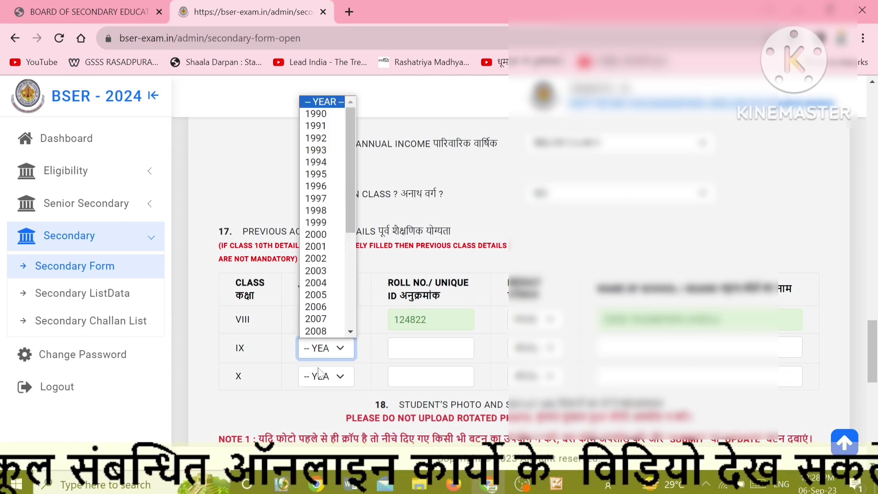
pyautogui.scroll(-4, 316, 320)
pyautogui.click(307, 331)
pyautogui.press('Tab')
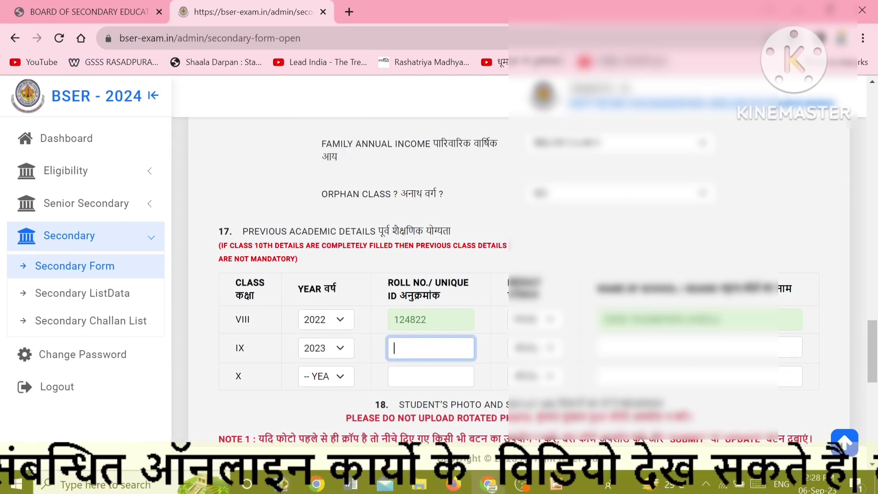
pyautogui.press('Tab')
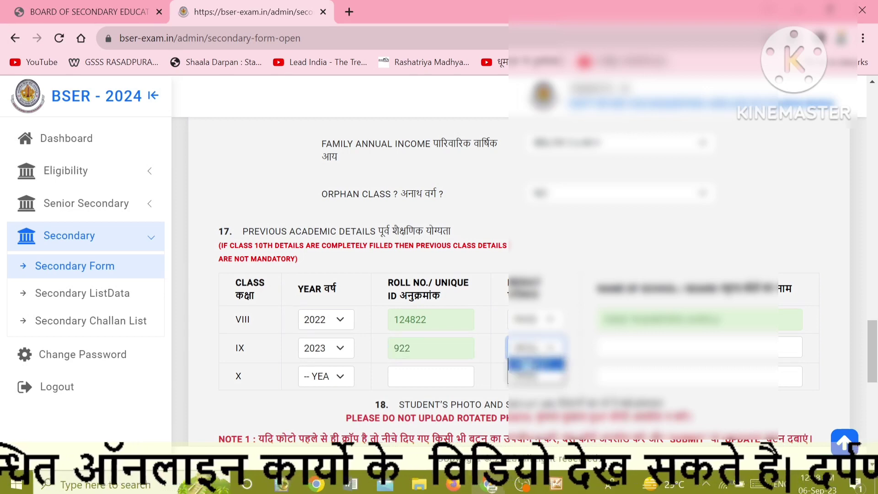
pyautogui.press('Tab')
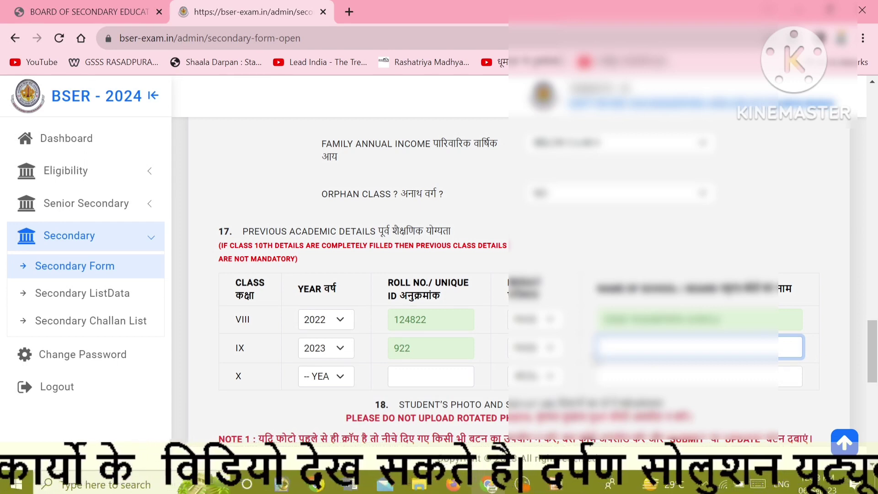
pyautogui.write('GSSS')
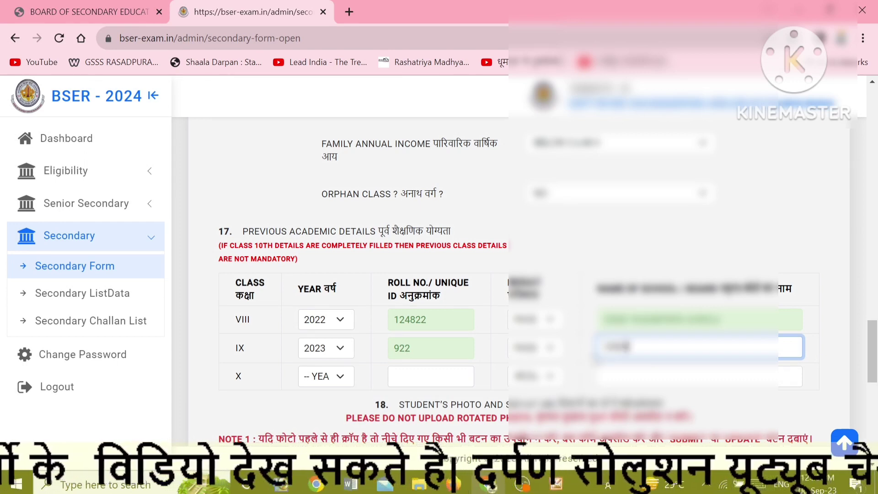
pyautogui.write(' RASADPUR')
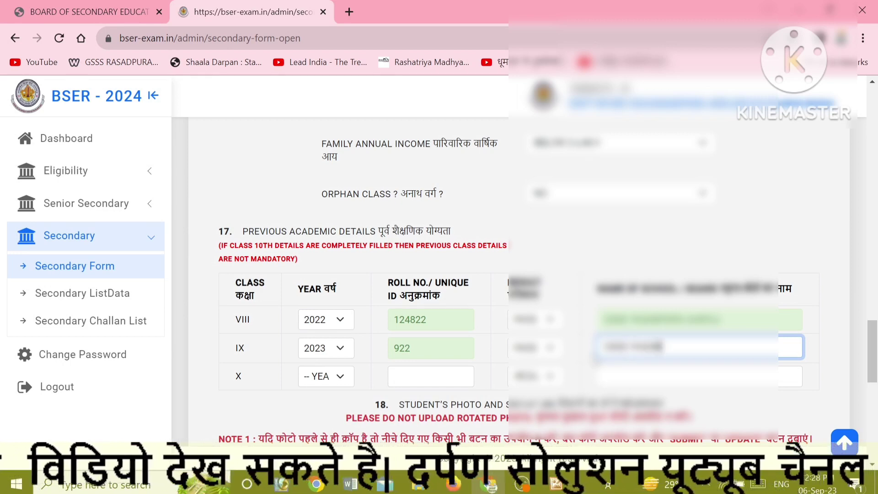
pyautogui.write('A AJMER')
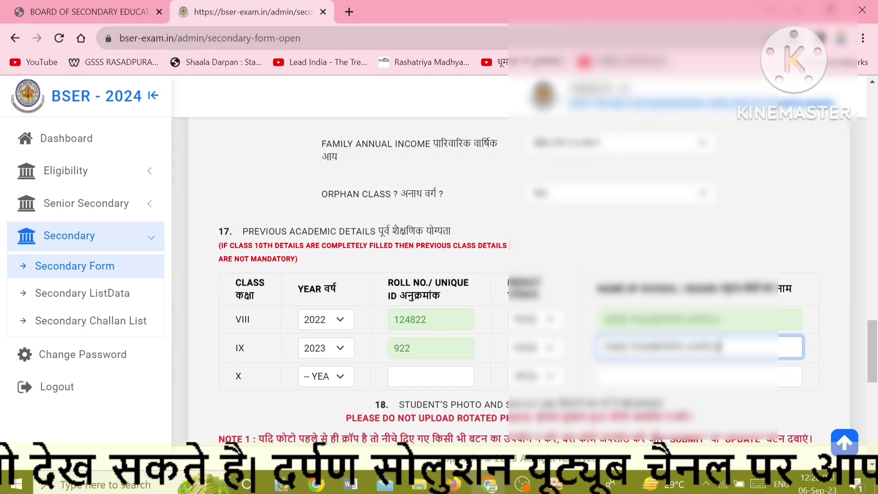
pyautogui.moveTo(721, 347); pyautogui.dragTo(601, 347)
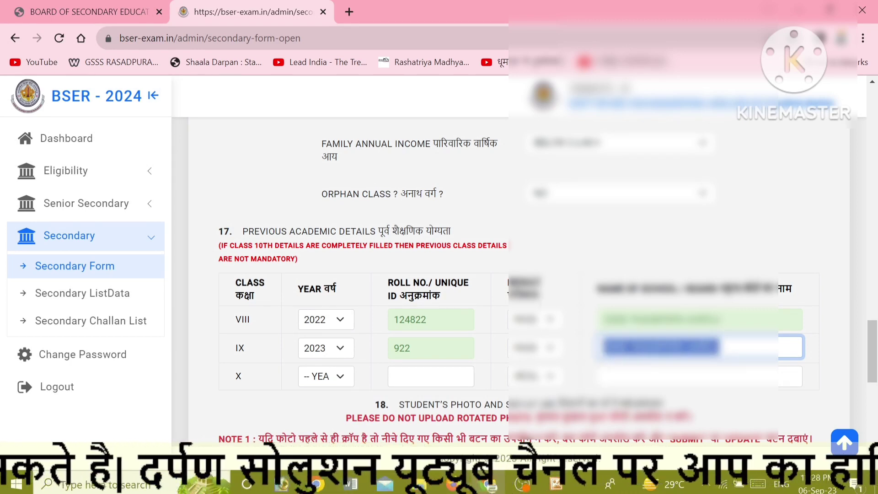
pyautogui.click(529, 341)
pyautogui.scroll(-3, 529, 341)
# Upload the student's photo JPG into the photo field.
pyautogui.scroll(-6, 407, 348)
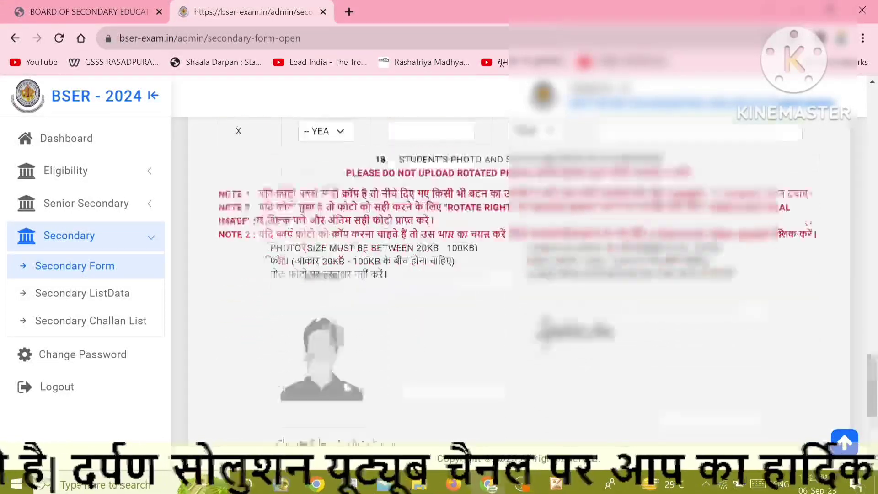
pyautogui.click(309, 303)
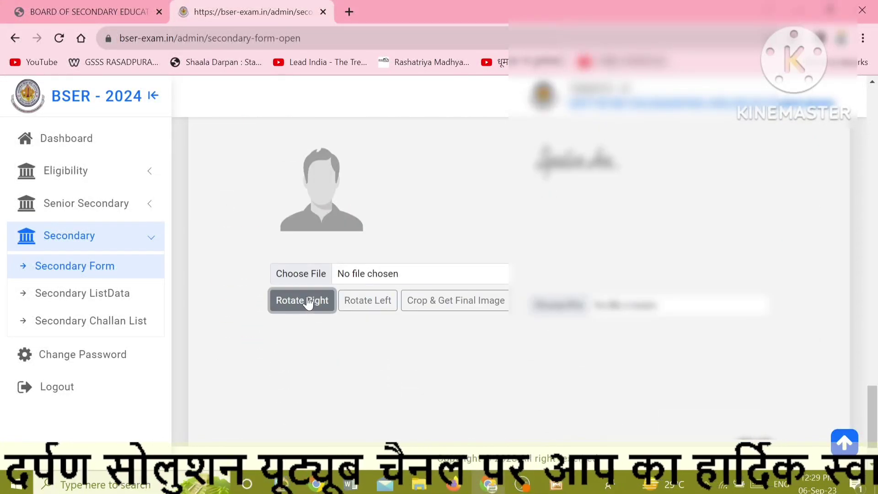
pyautogui.click(372, 255)
pyautogui.click(304, 277)
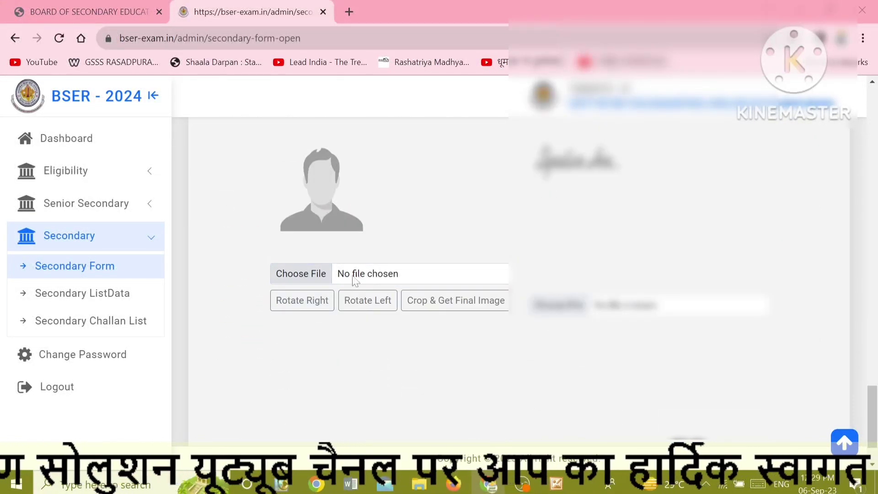
pyautogui.write('MA')
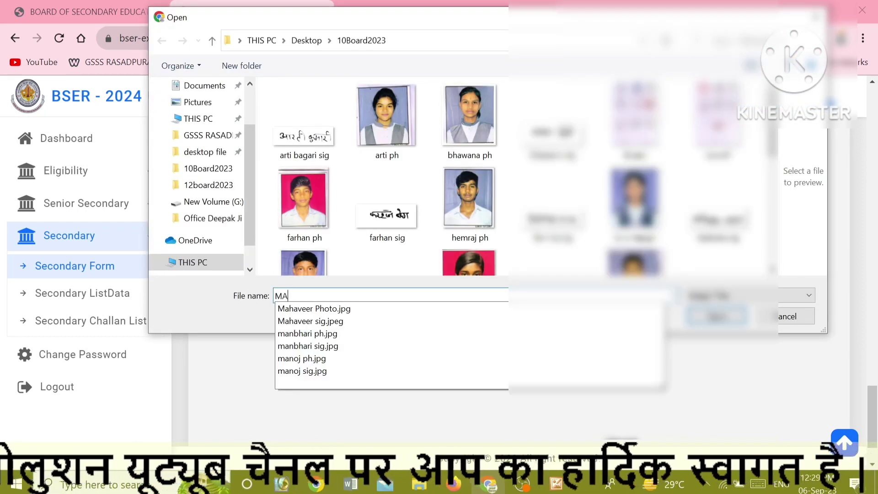
pyautogui.write('N')
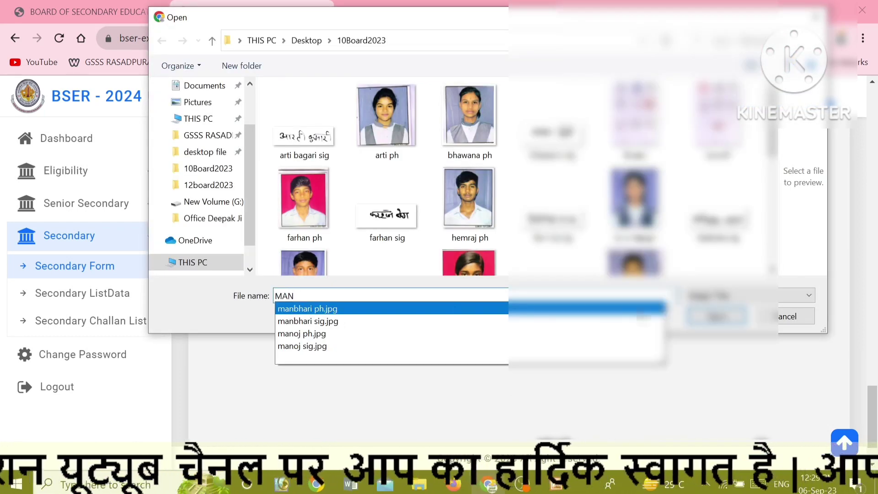
pyautogui.click(641, 311)
pyautogui.click(716, 316)
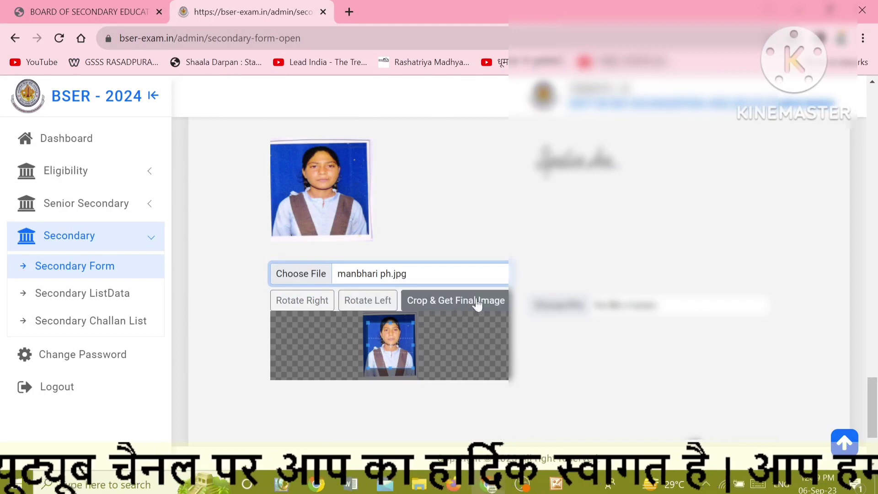
# Upload the student's signature JPG into the signature field.
pyautogui.click(301, 273)
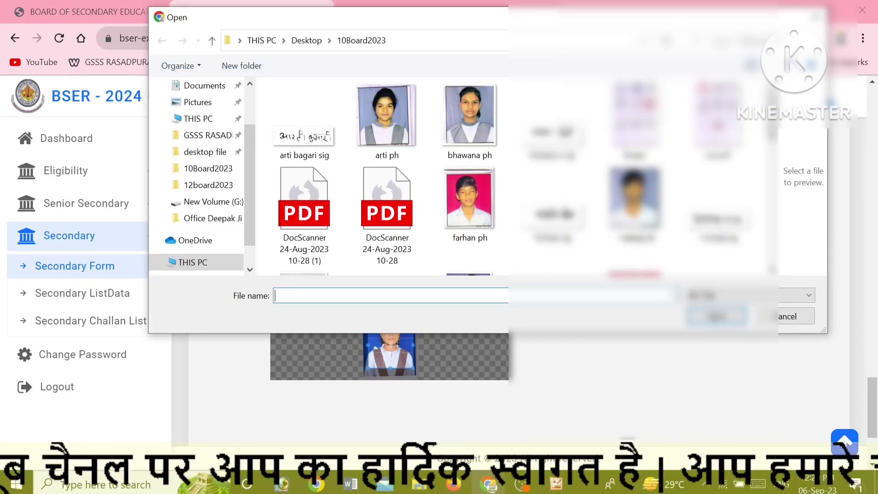
pyautogui.write('MAN')
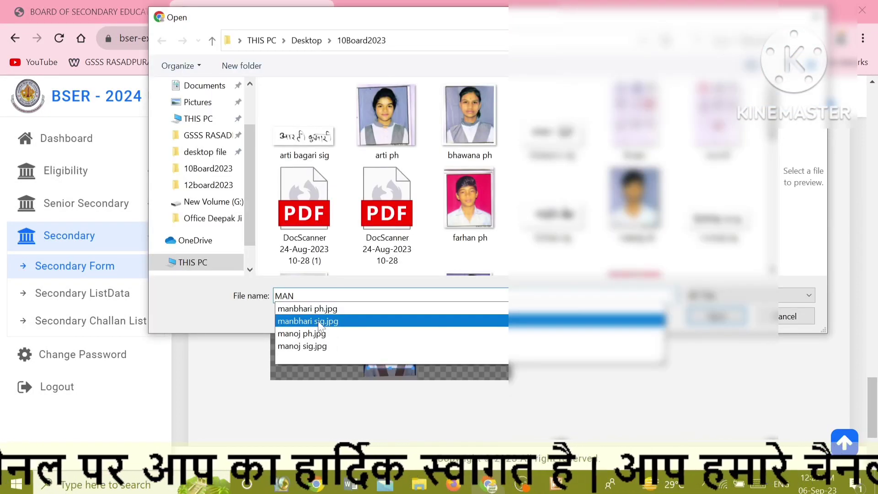
pyautogui.click(307, 309)
pyautogui.click(716, 317)
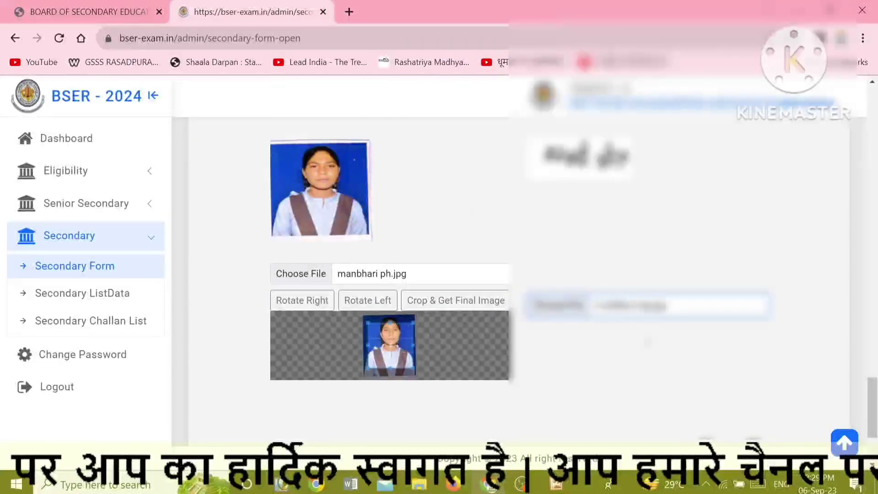
pyautogui.scroll(-3, 585, 366)
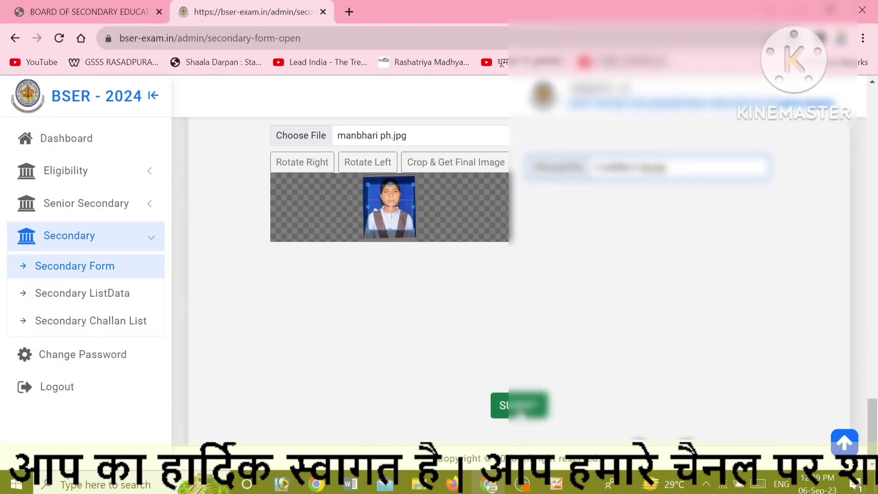
# Submit the application and return to the top of the blank reloaded form.
pyautogui.click(519, 405)
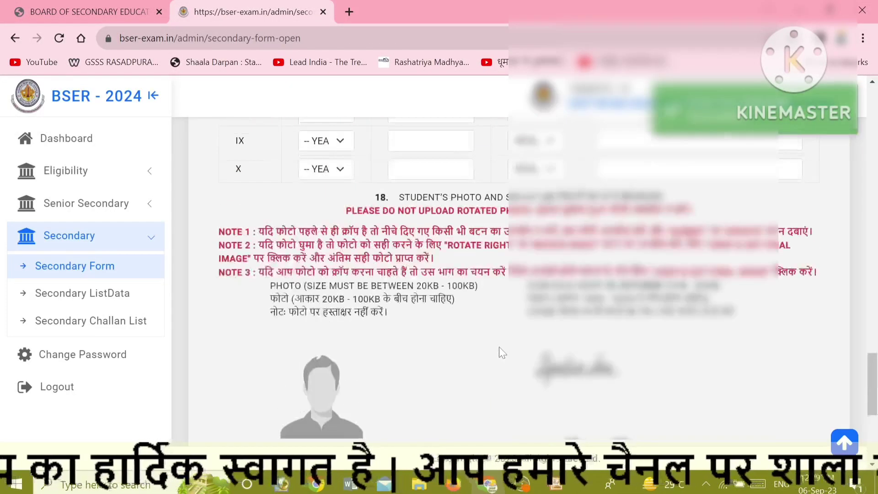
pyautogui.scroll(5, 499, 346)
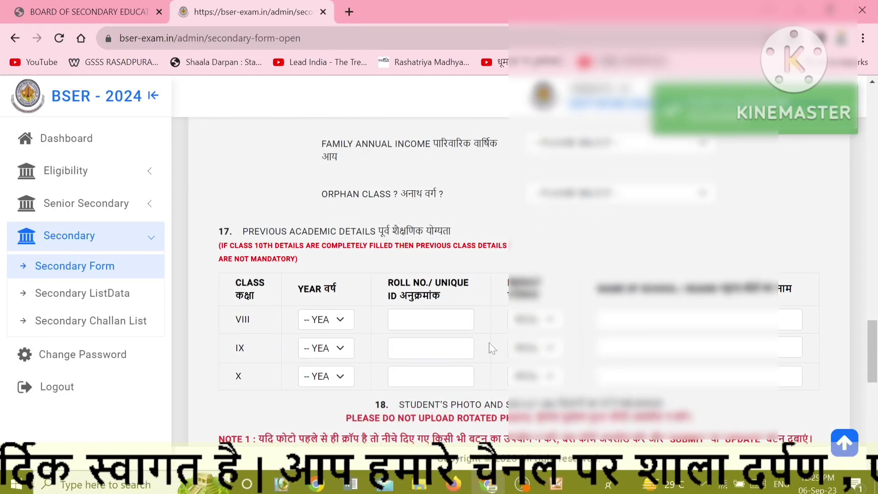
pyautogui.scroll(5, 460, 331)
pyautogui.scroll(15, 480, 335)
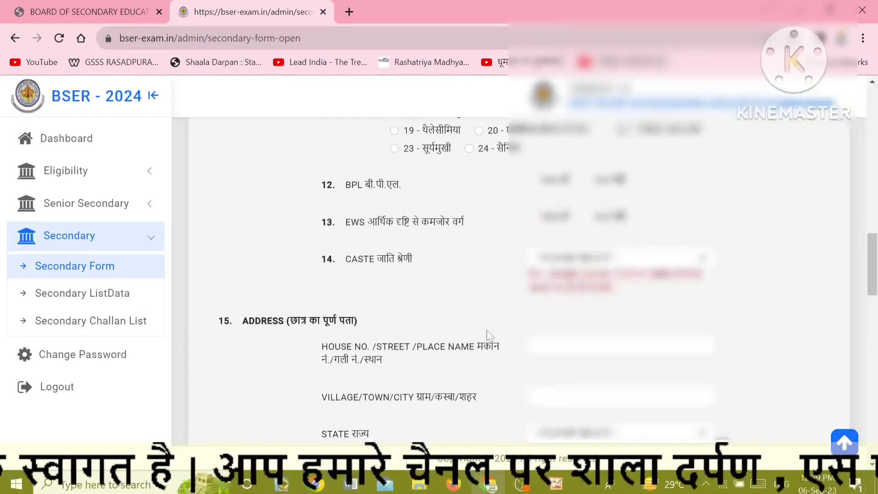
pyautogui.scroll(4, 458, 325)
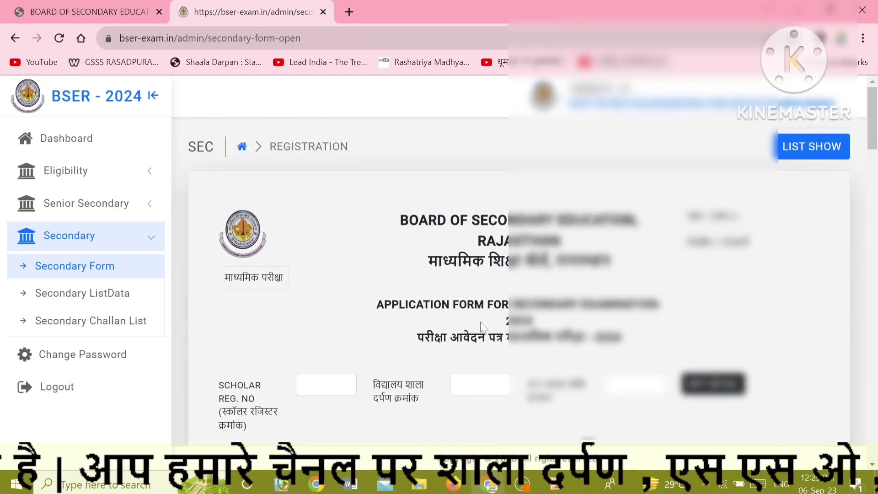
# Enter 834 as the new student's scholar register number.
pyautogui.scroll(-3, 325, 266)
pyautogui.click(326, 246)
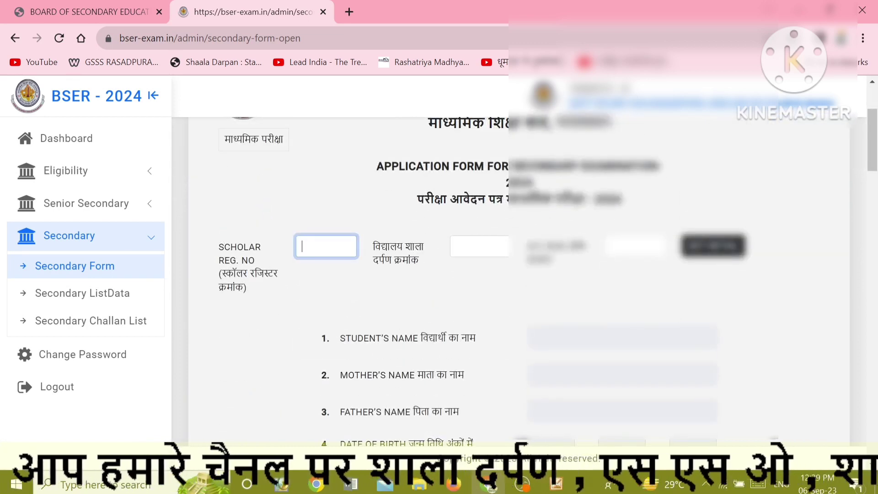
pyautogui.write('834')
pyautogui.press('Tab')
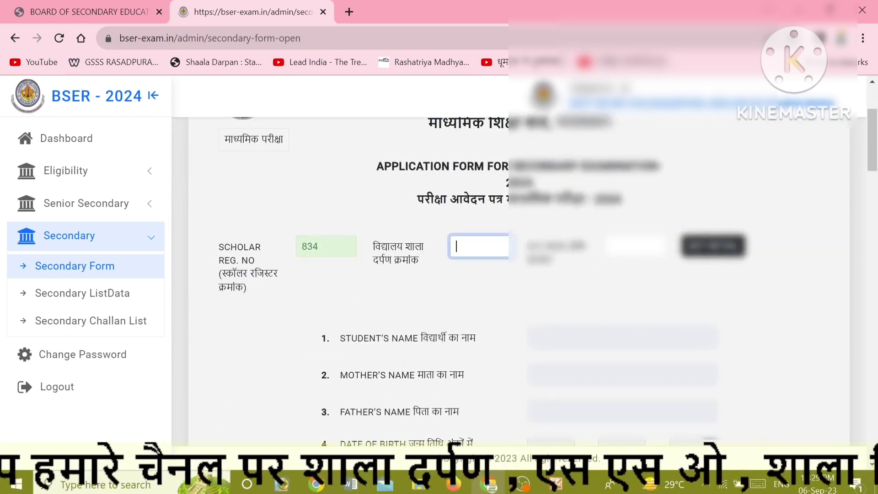